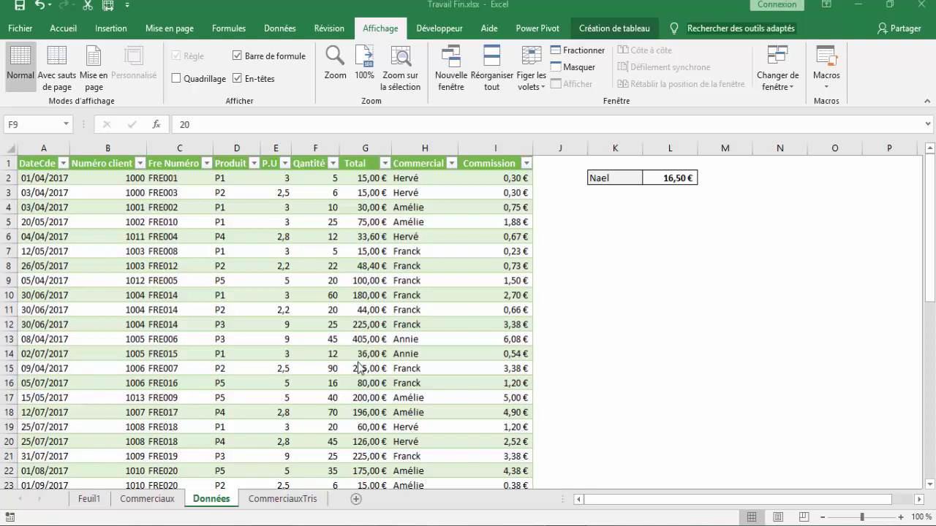
Choose Amélie in the K2 salesperson dropdown so the SOMME.SI total in L2 shows her commission.
click(424, 299)
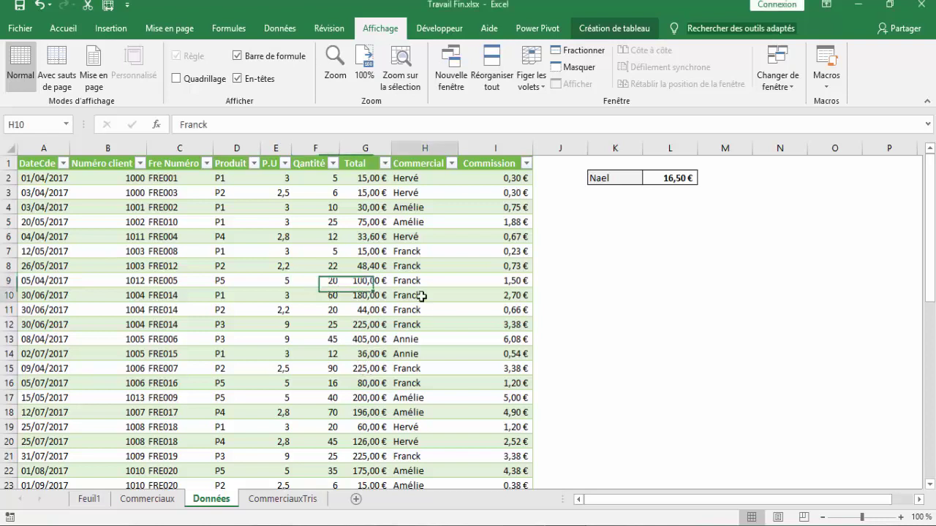
click(619, 177)
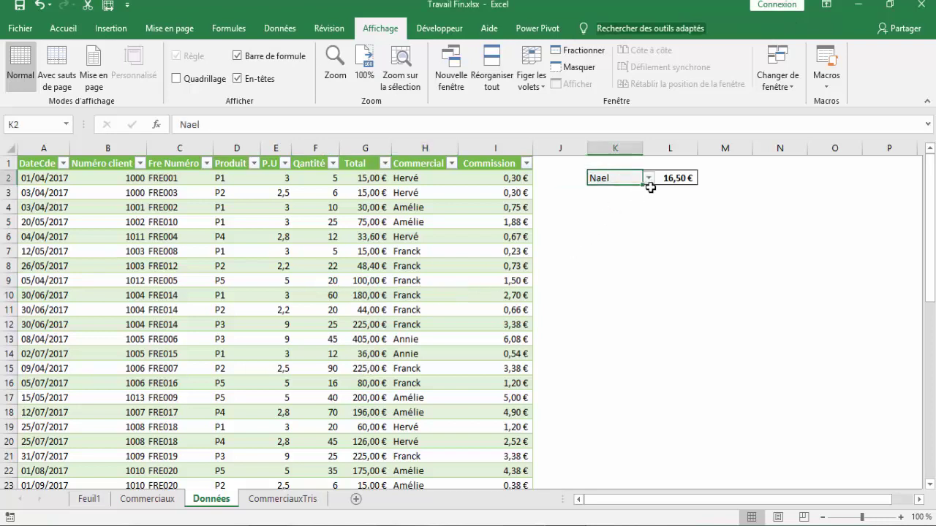
click(649, 178)
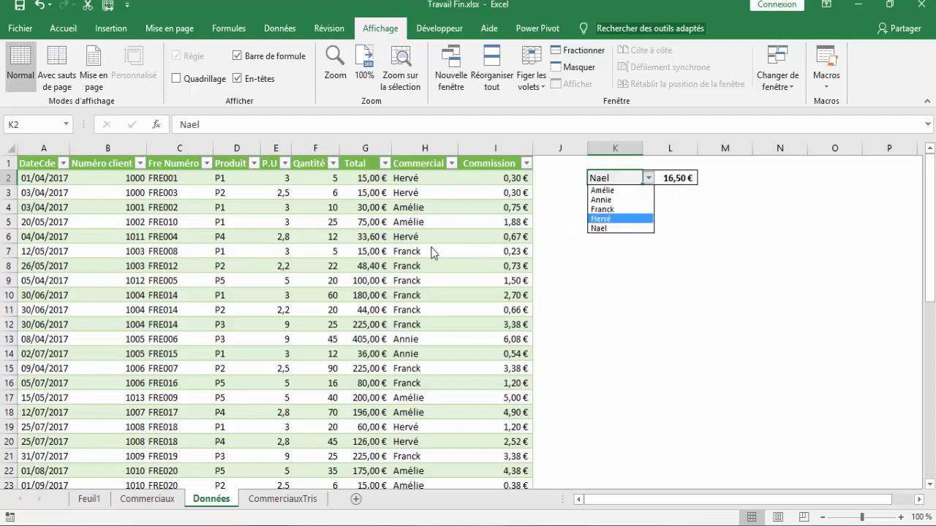
click(688, 188)
click(684, 178)
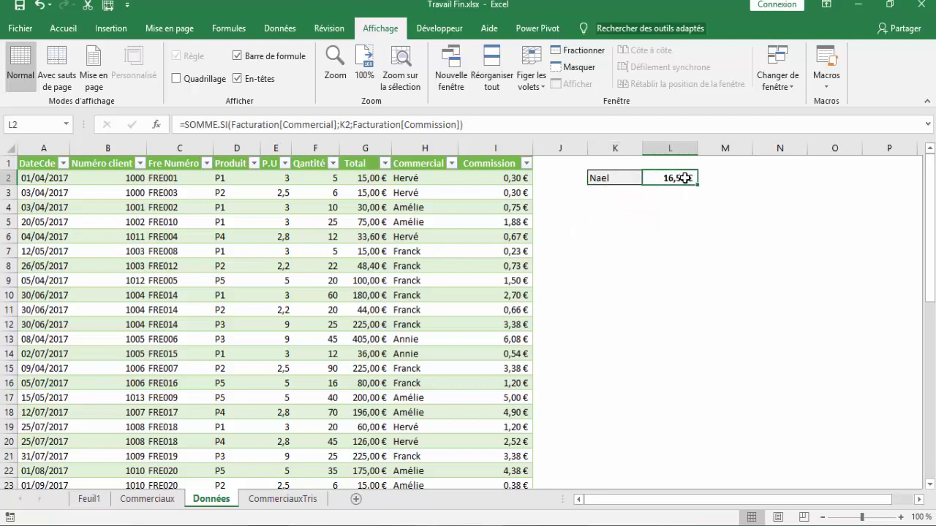
click(614, 176)
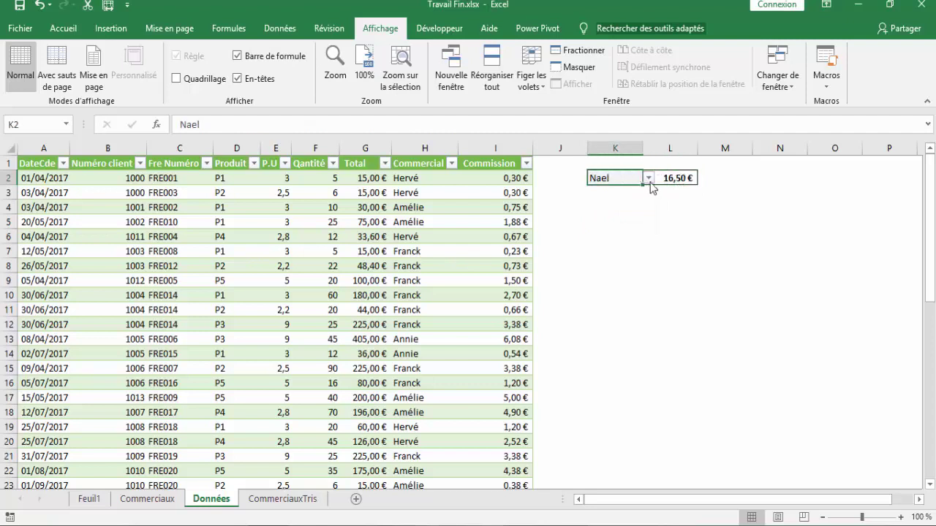
click(648, 178)
click(603, 193)
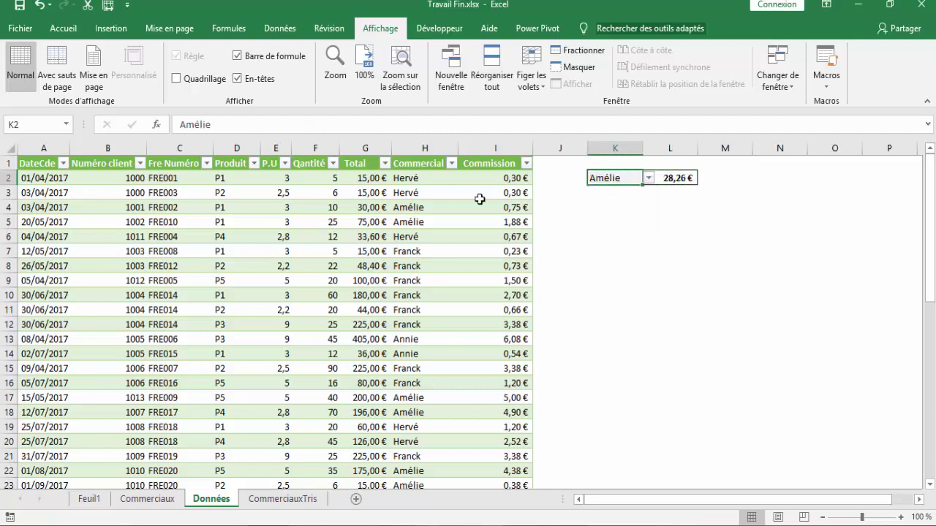
Filter the Commercial column to Amélie only and select her commissions to verify the 28,26 € sum.
click(452, 207)
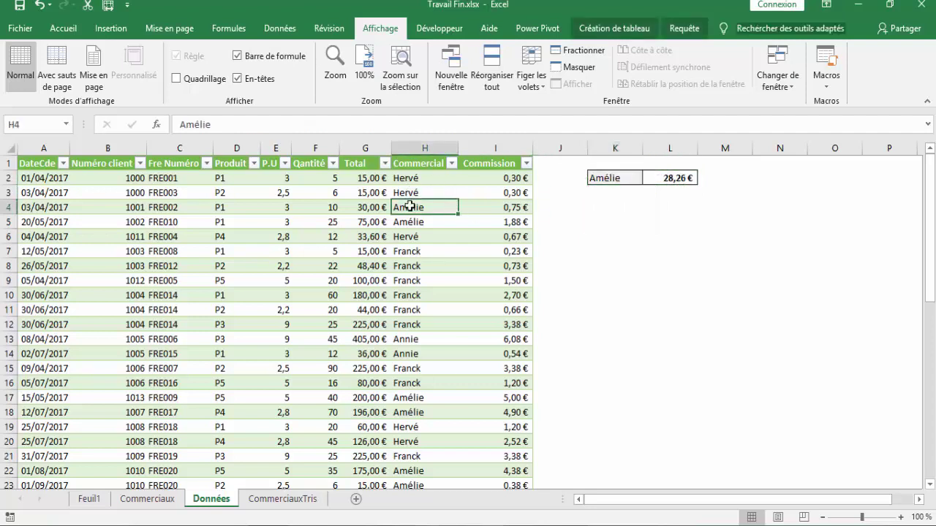
click(452, 165)
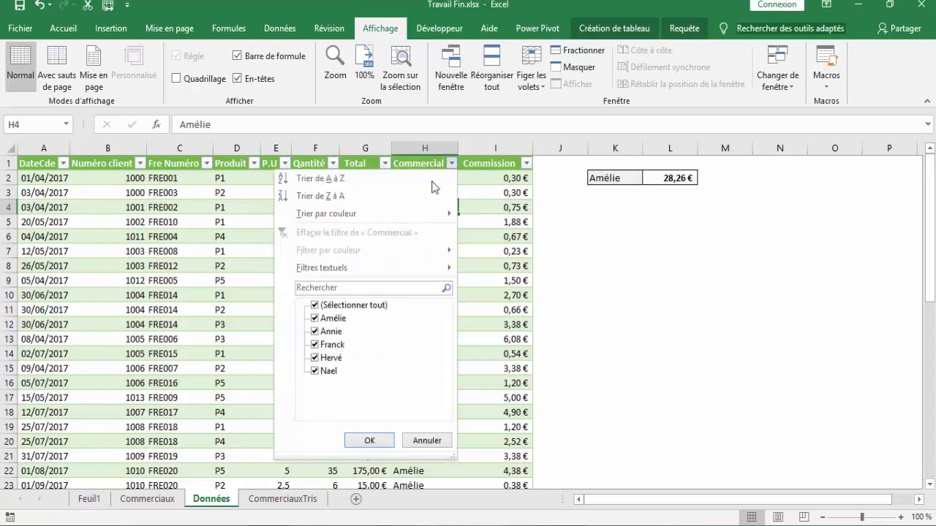
click(315, 305)
click(315, 318)
click(369, 440)
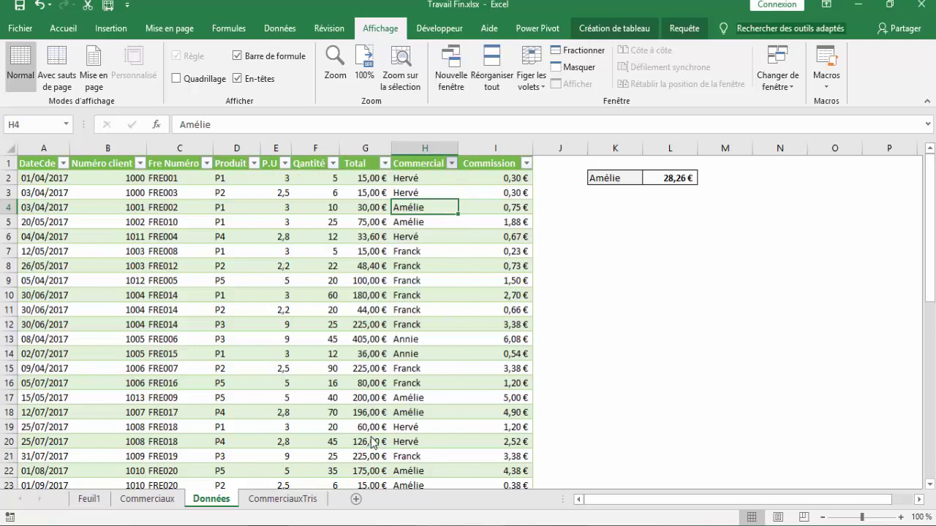
drag(514, 179, 483, 371)
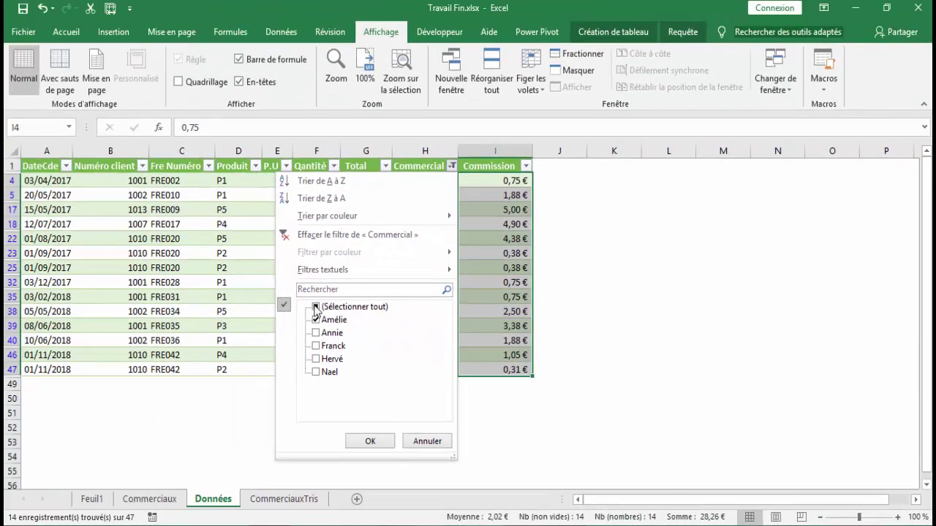
Clear the Commercial filter so every salesperson's rows show again, returning to K2.
click(316, 307)
click(368, 440)
click(425, 296)
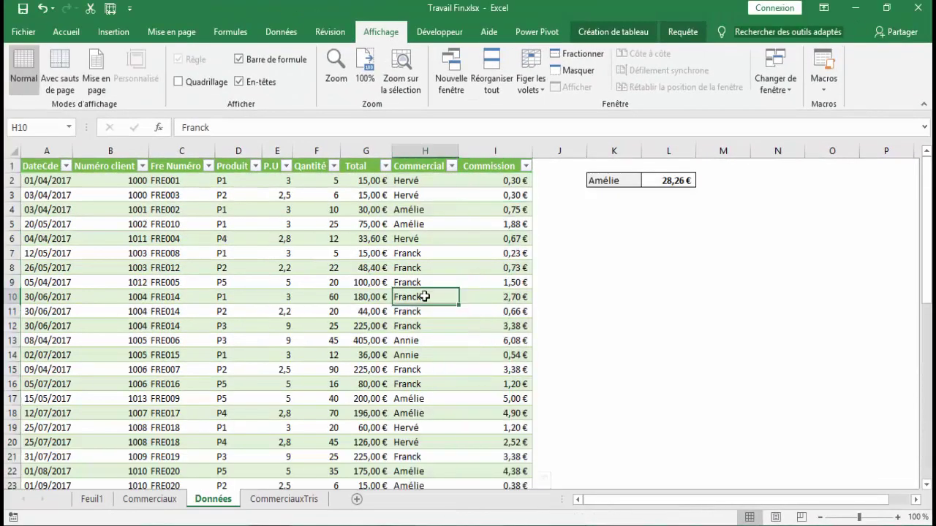
click(618, 178)
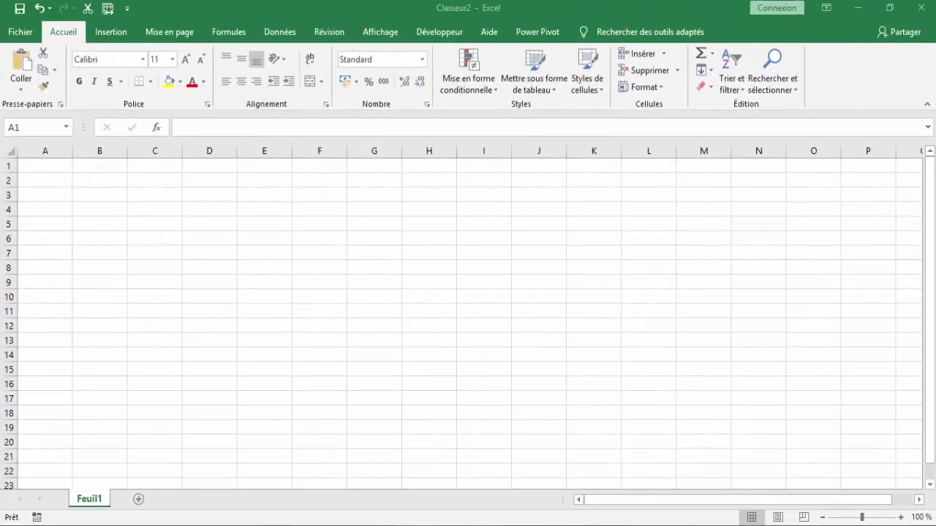
Maximize the Facturation.txt Notepad window to read the invoice data, then restore it.
drag(329, 359, 372, 215)
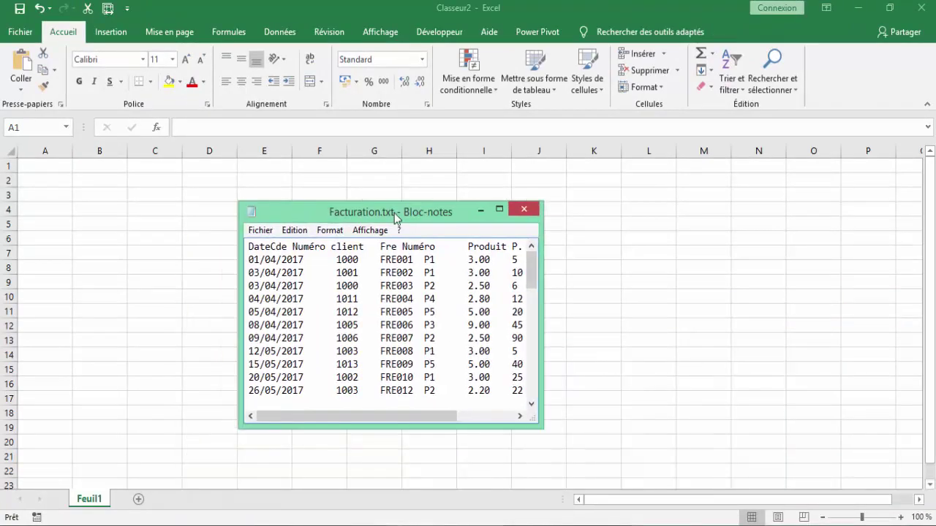
click(500, 212)
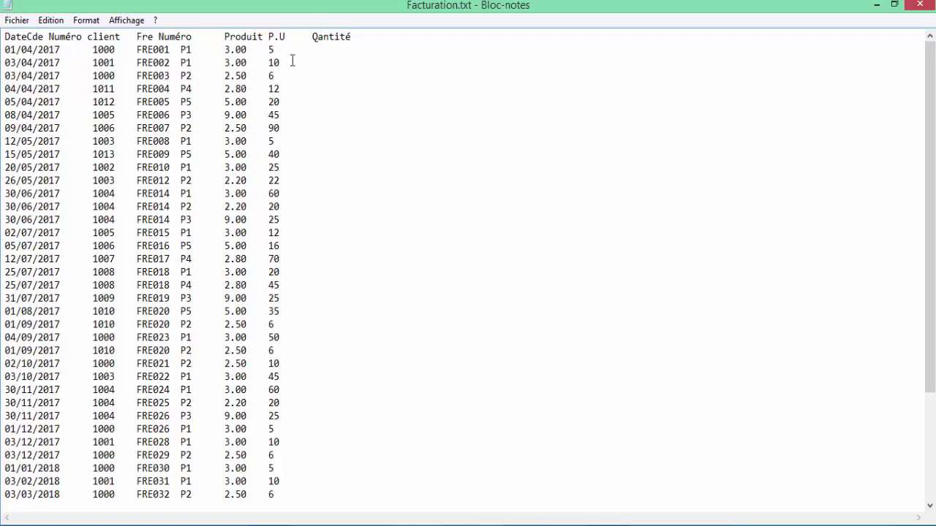
double_click(359, 8)
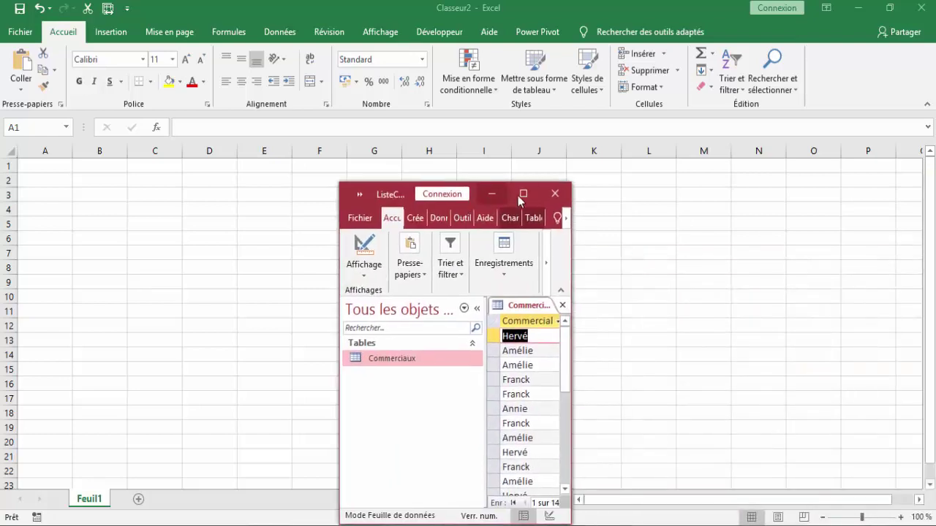
Maximize the Access window to review the Commerciaux salesperson table, then close the database.
click(524, 193)
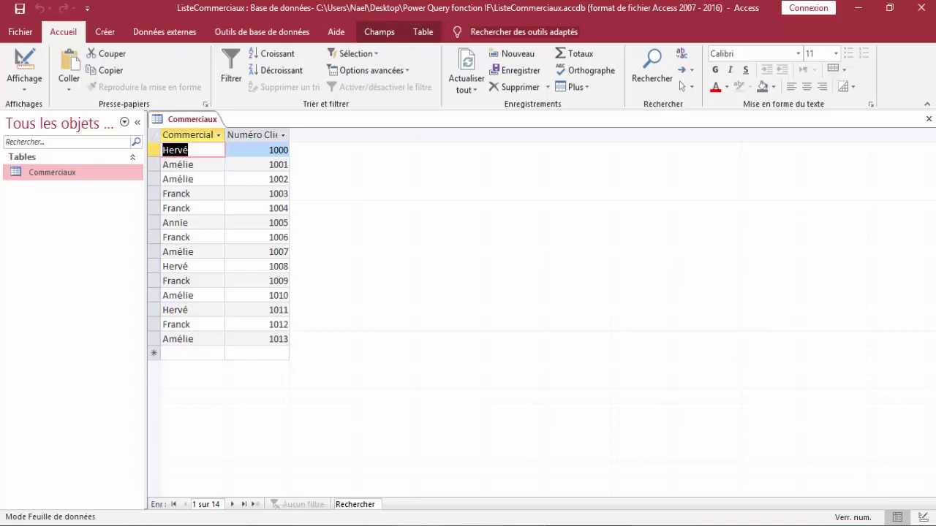
click(922, 13)
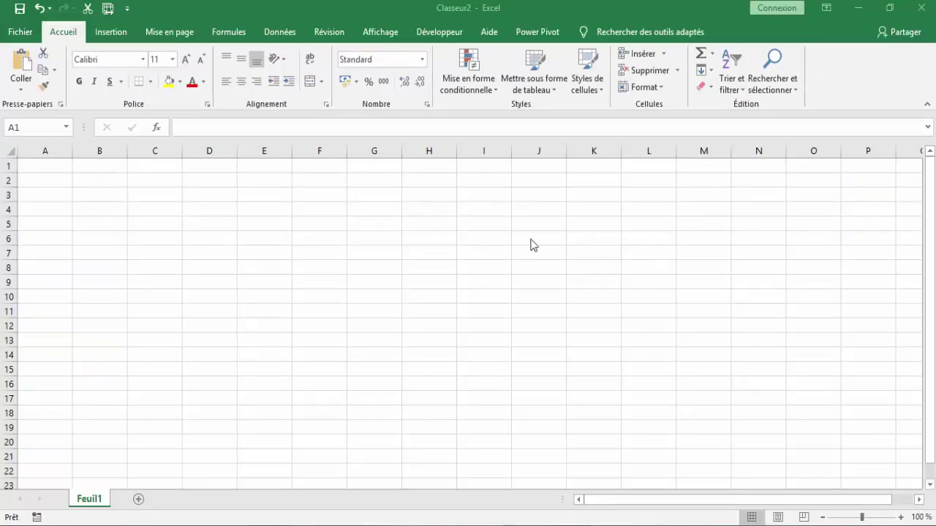
Start a new text-file query from Données using Bureau\Power Query fonction IF\Facturation.txt.
click(291, 33)
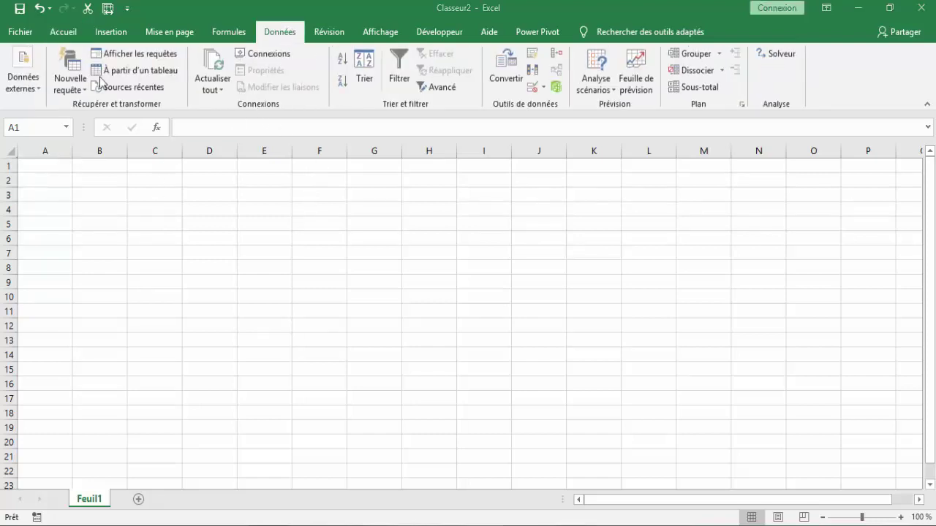
click(73, 86)
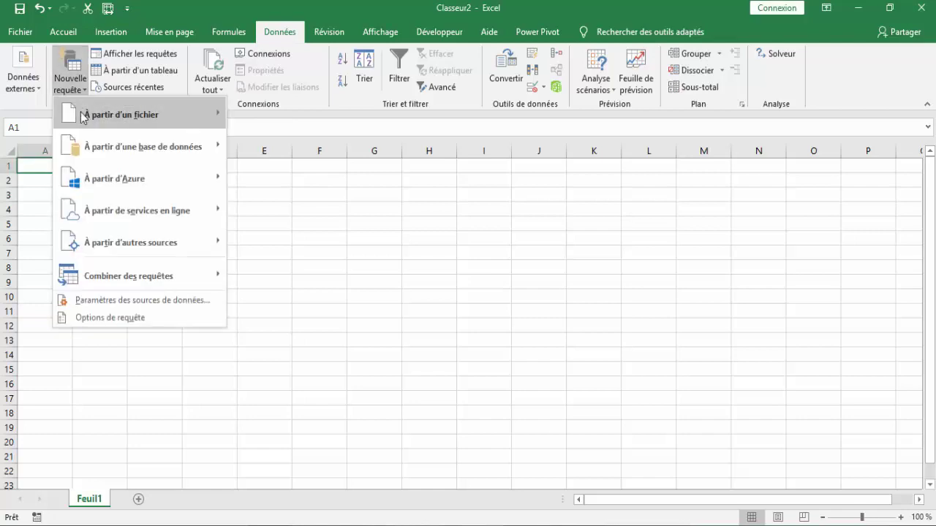
mouse_move(138, 114)
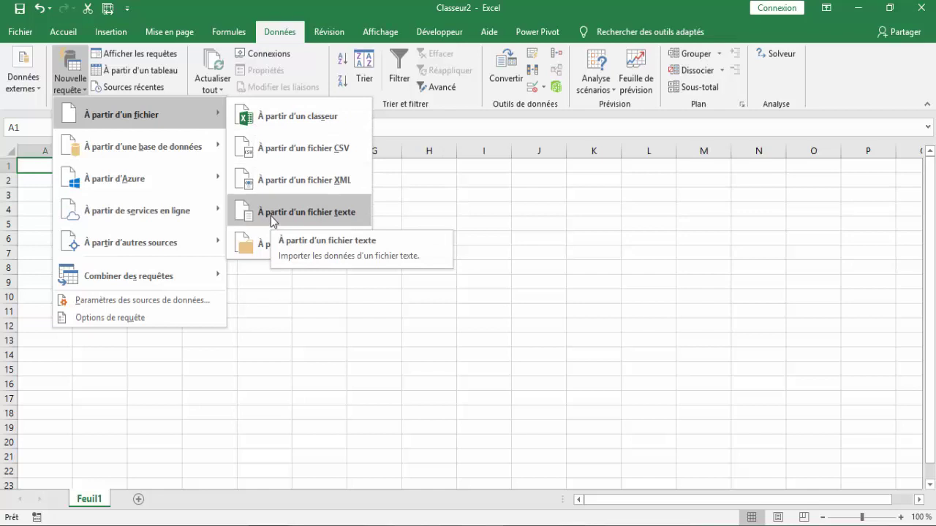
click(270, 216)
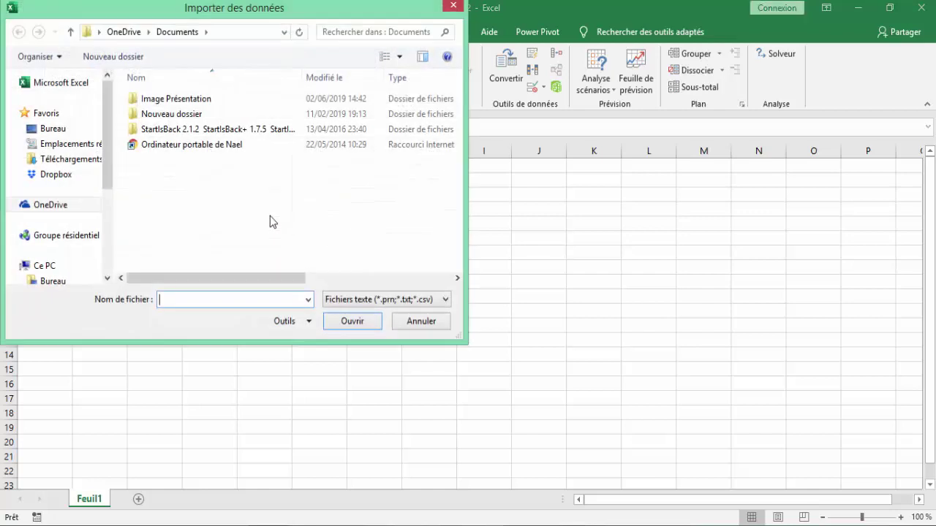
click(53, 131)
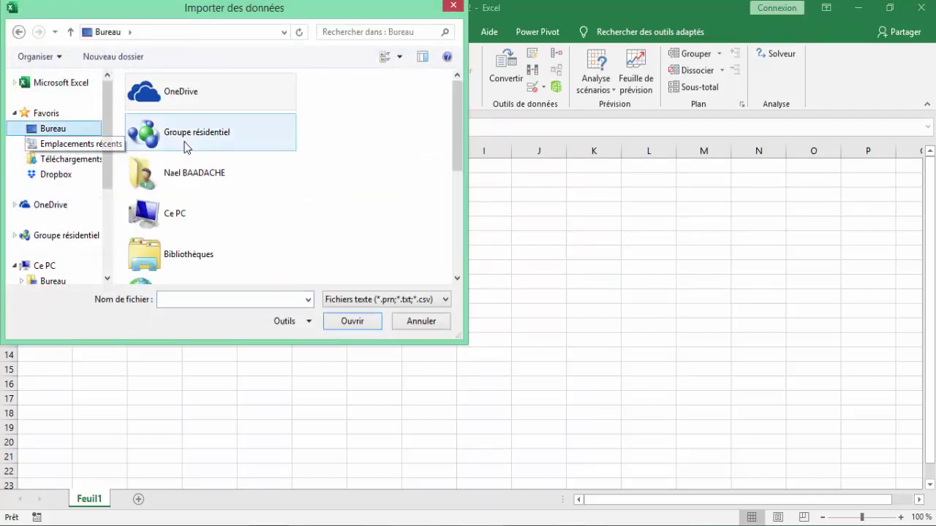
mouse_move(459, 138)
mouse_down()
mouse_move(444, 195)
mouse_move(453, 237)
mouse_up()
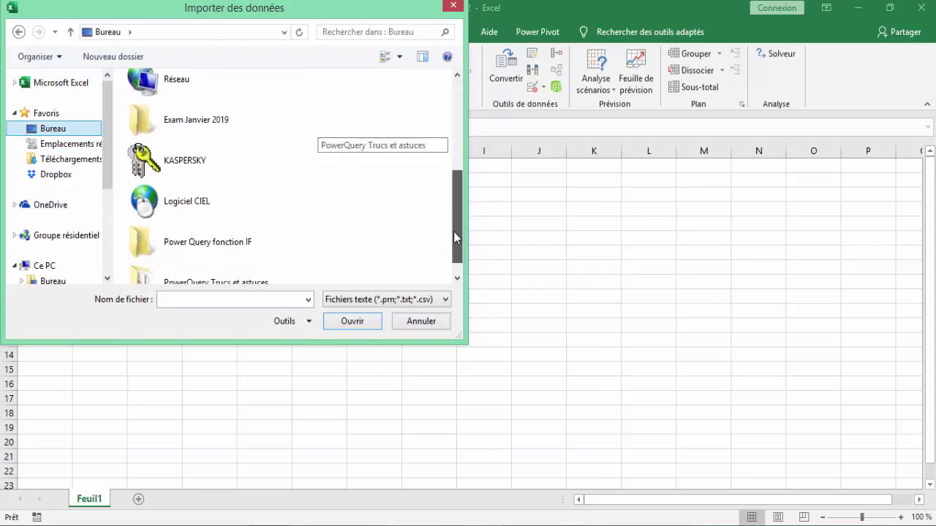
double_click(193, 227)
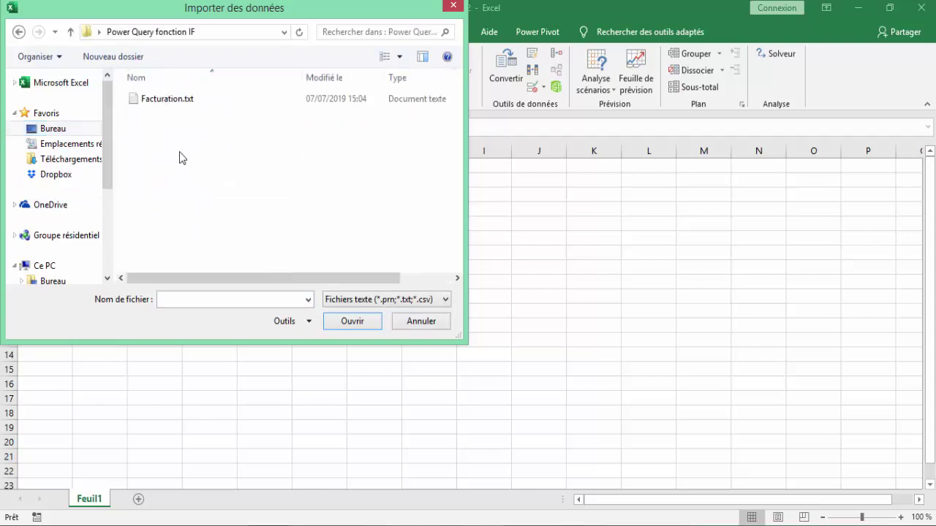
click(182, 100)
double_click(182, 100)
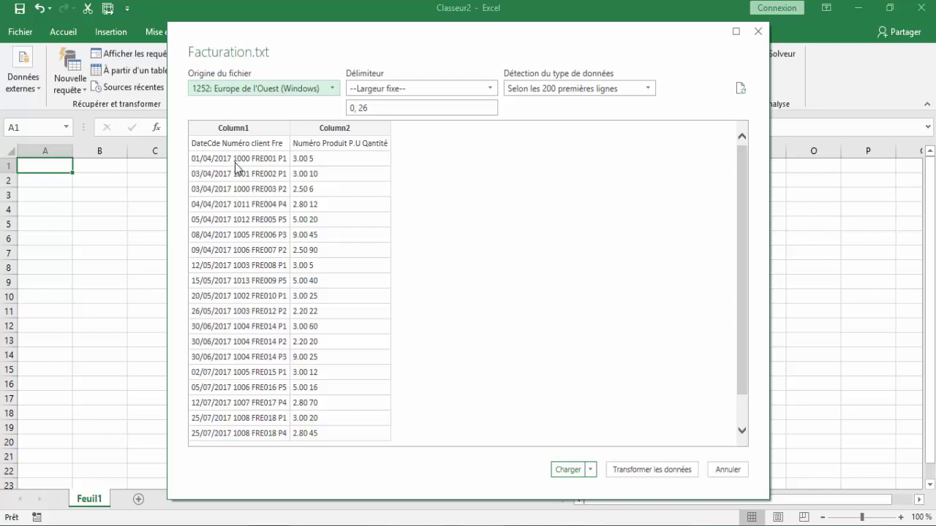
Set the Facturation.txt delimiter to Tabulation and load the data into the Power Query Editor.
click(489, 91)
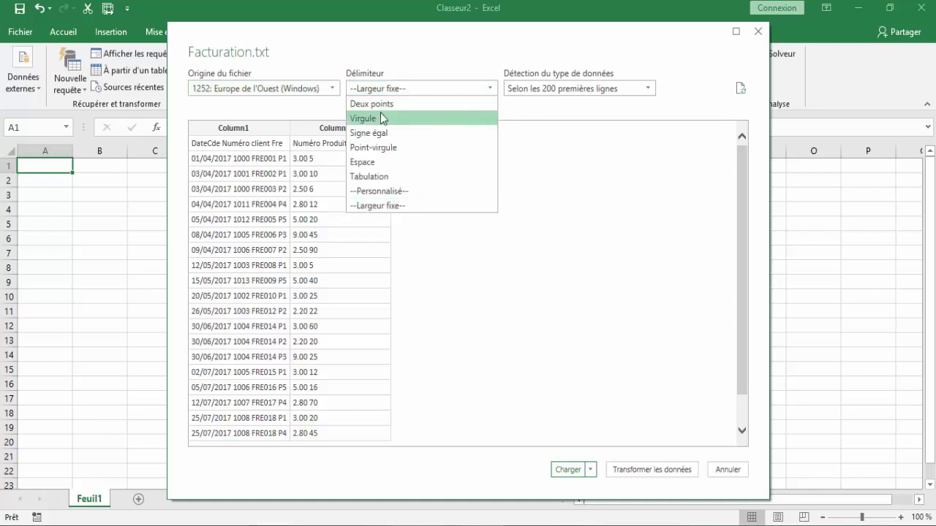
click(374, 177)
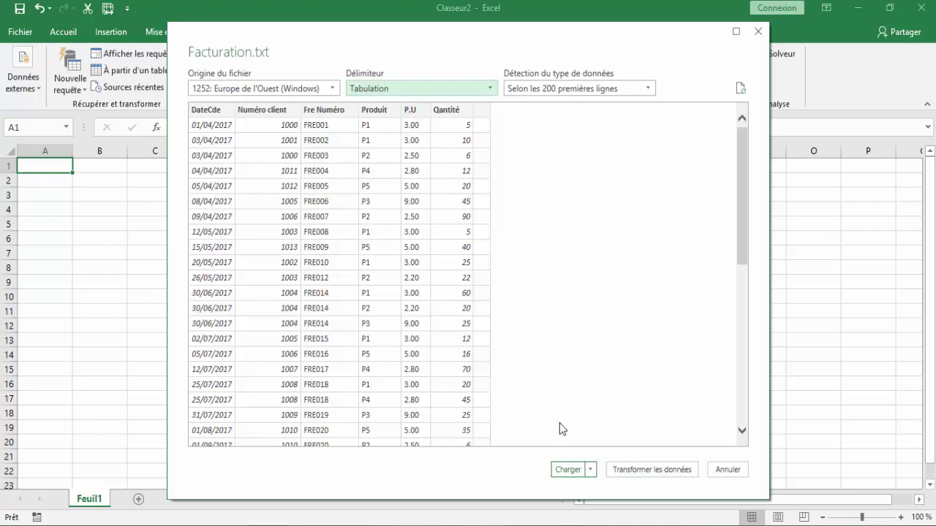
click(658, 471)
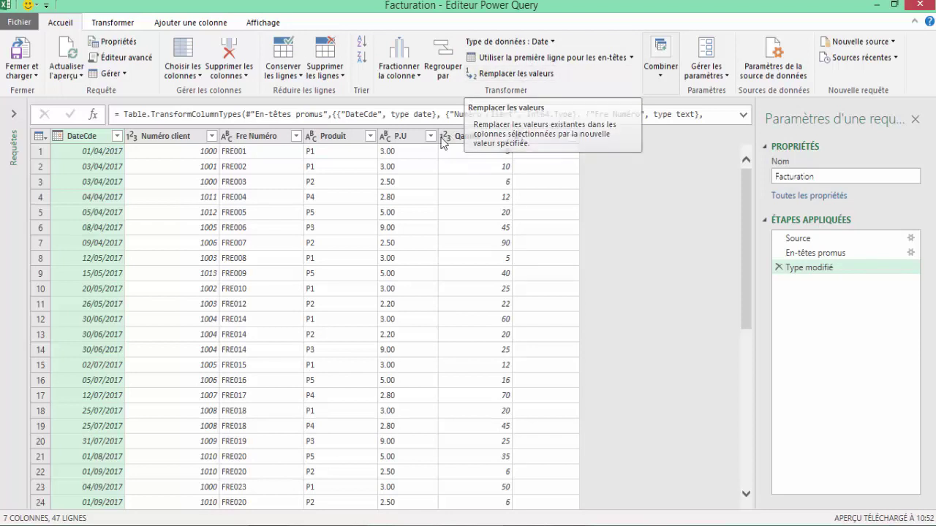
Replace the decimal points with commas in the P.U column.
click(402, 139)
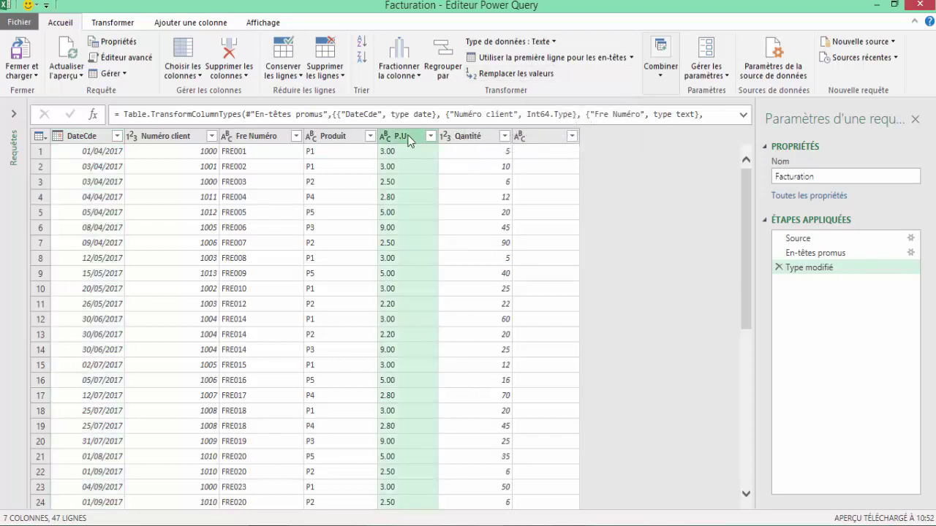
click(541, 80)
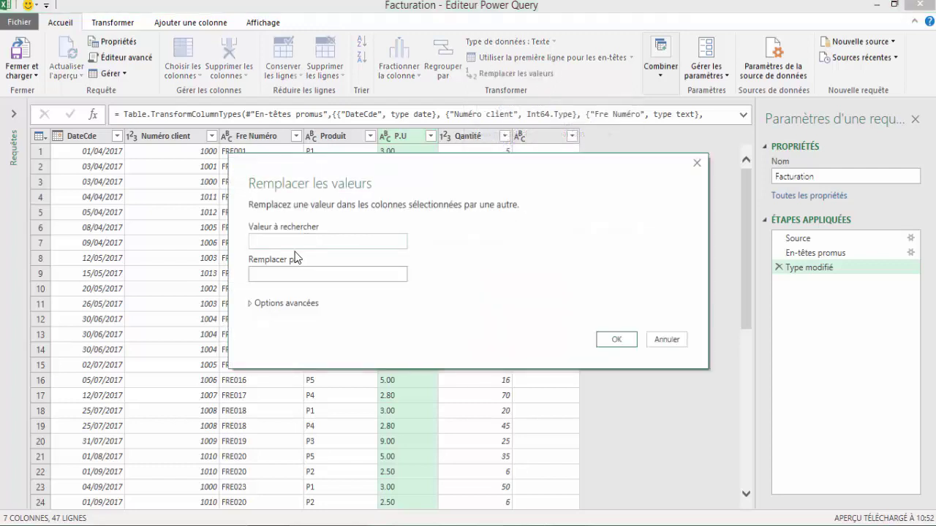
text(.)
key(Tab)
text(,)
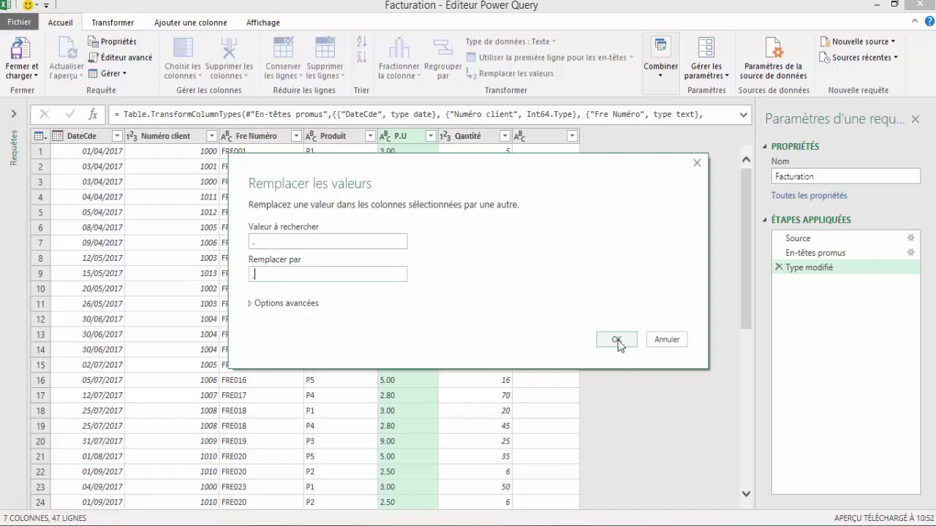
click(618, 339)
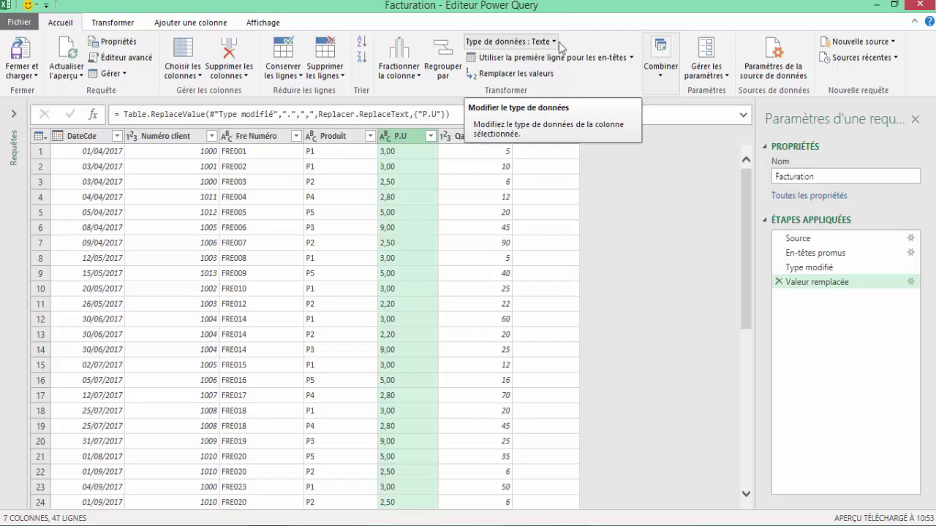
Change the P.U column's data type to Nombre décimal.
click(553, 42)
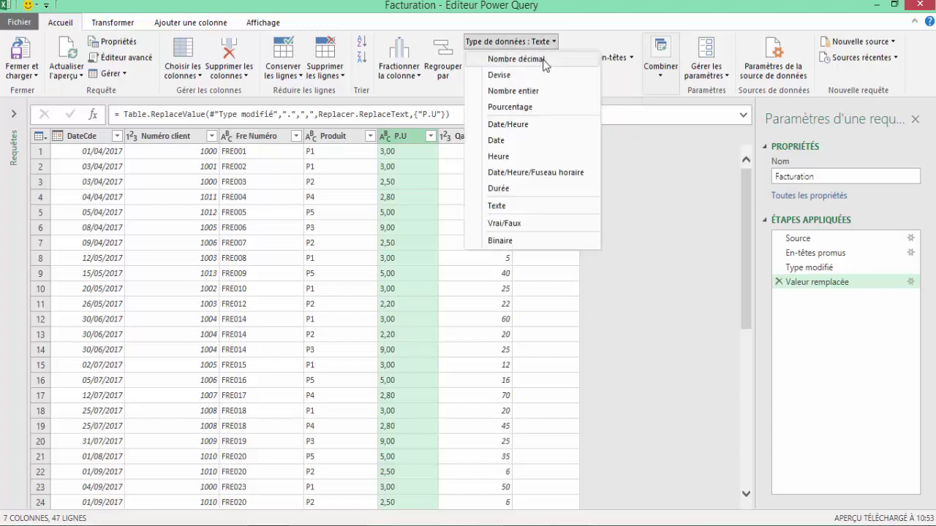
click(544, 64)
click(422, 168)
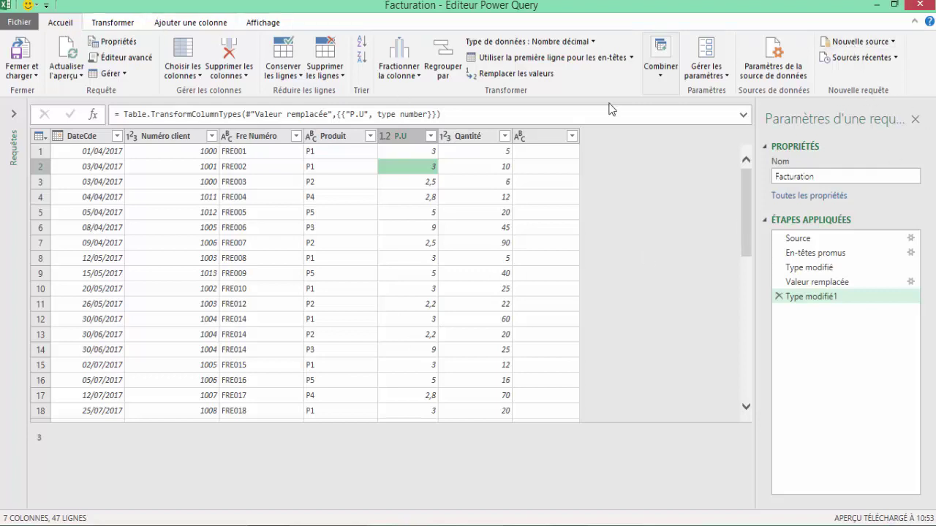
Import the Commerciaux table from ListeCommerciaux.accdb as a new Access query.
click(894, 44)
mouse_move(870, 75)
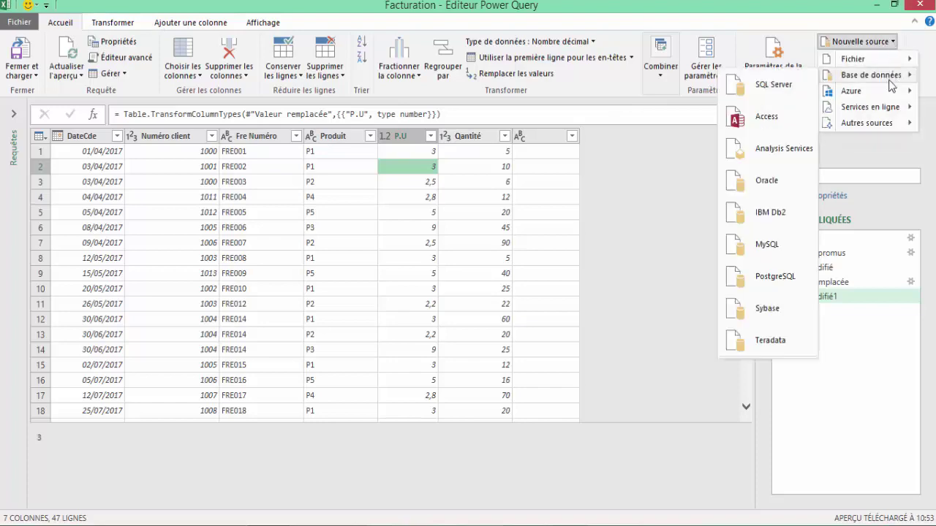
click(769, 117)
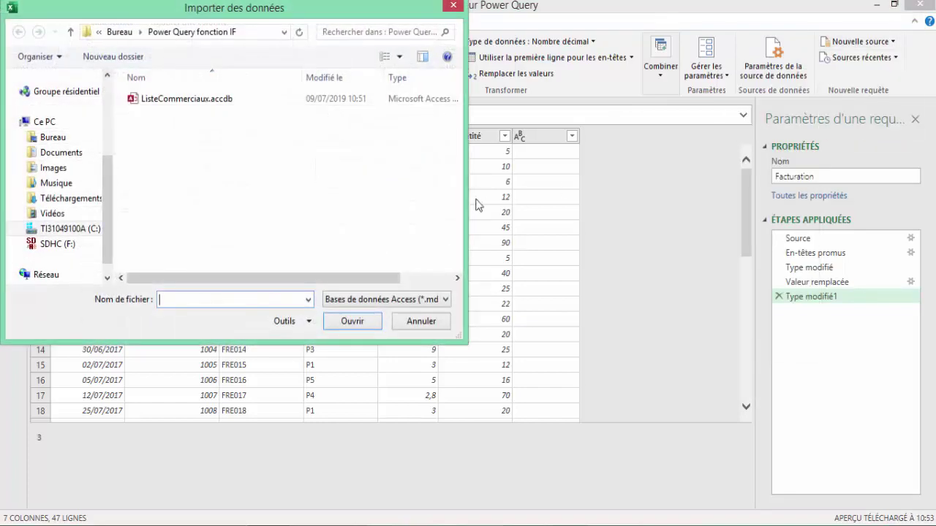
click(183, 102)
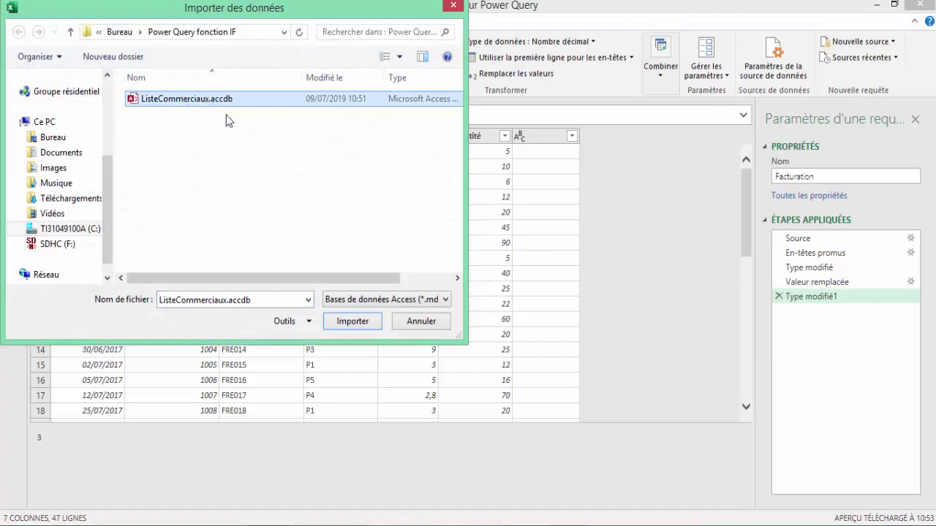
click(356, 319)
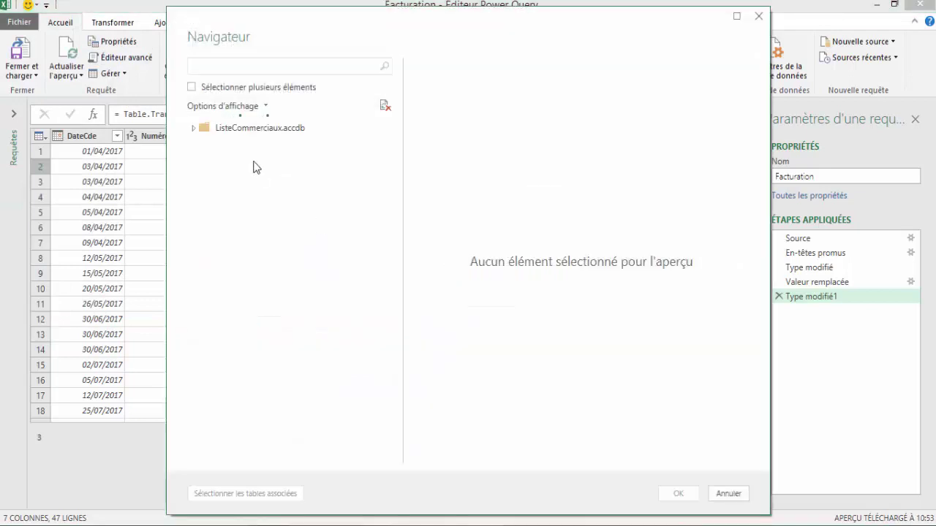
click(239, 146)
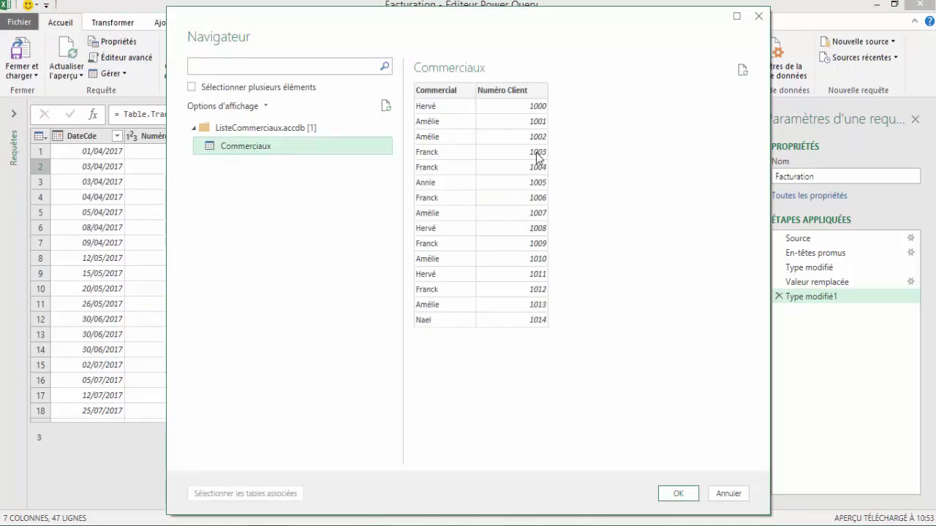
click(678, 494)
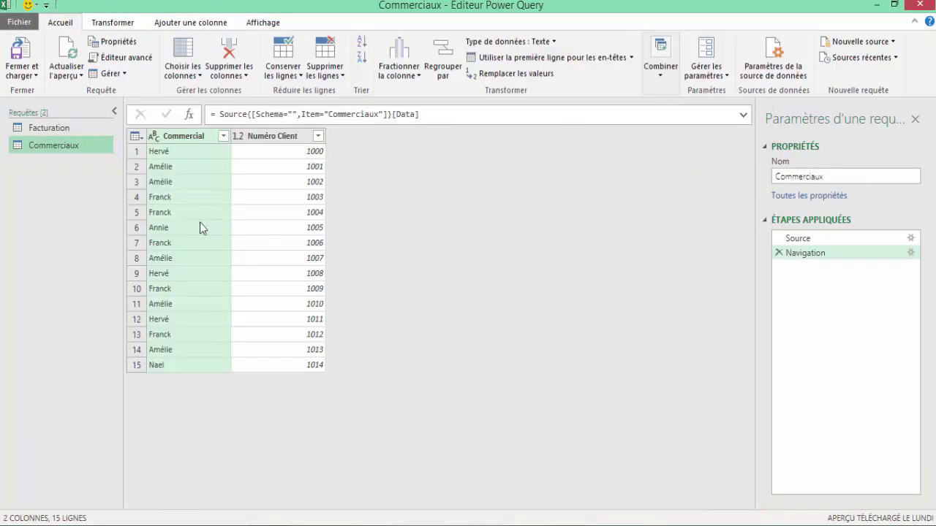
click(68, 129)
Check the Numéro Client column type in Commerciaux, then return to Facturation and open Combiner.
click(67, 144)
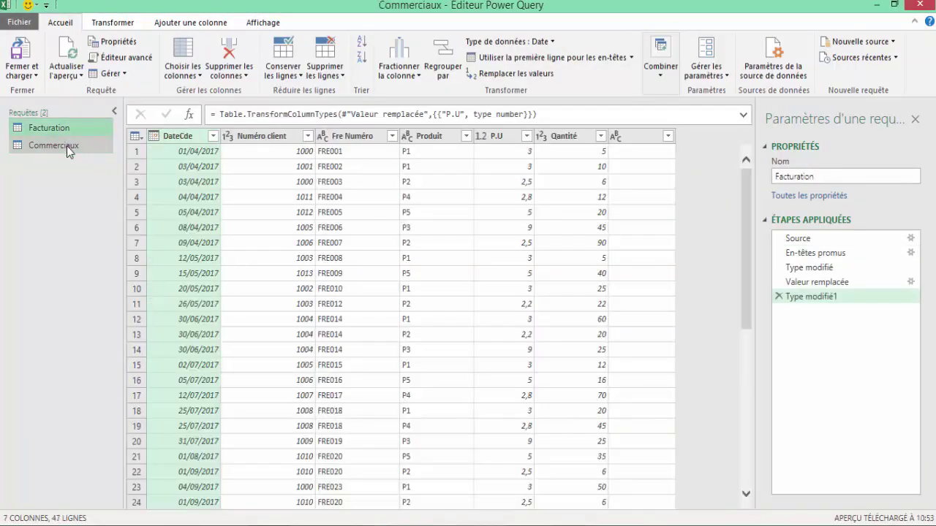
click(64, 129)
click(64, 147)
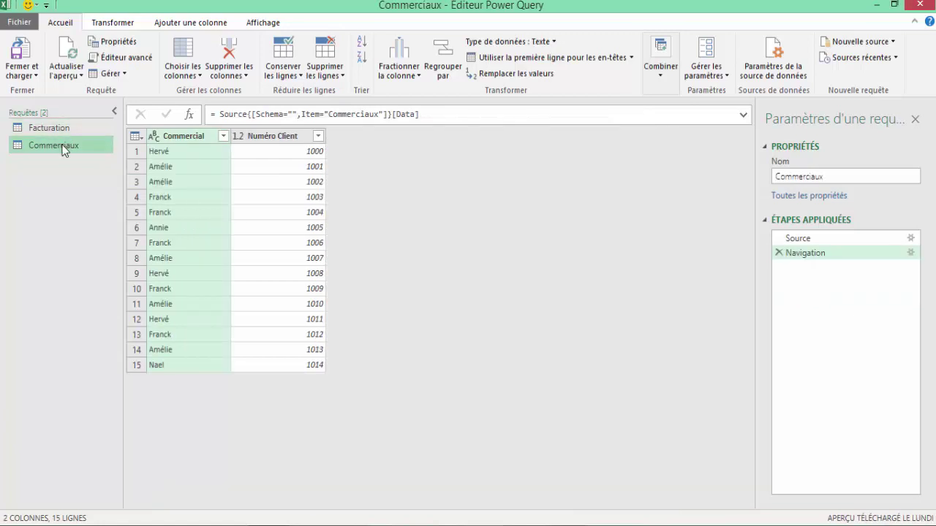
click(280, 137)
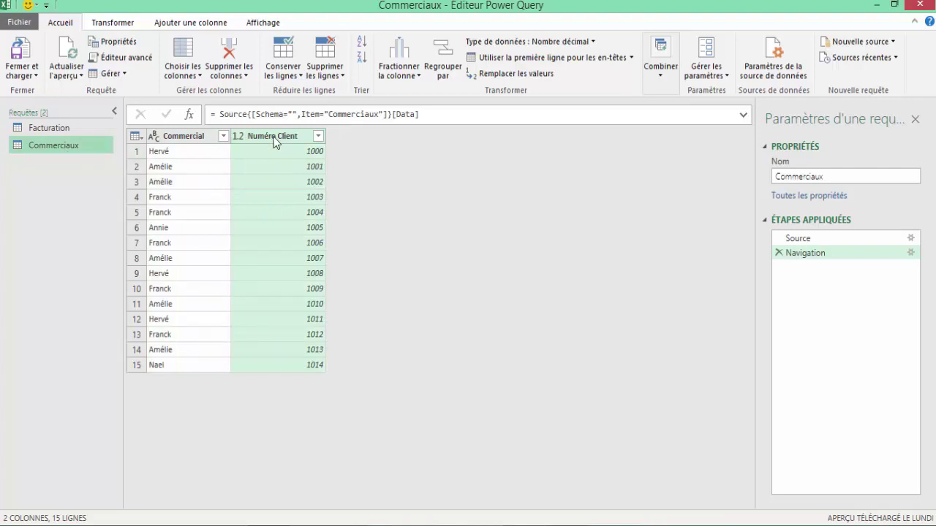
click(64, 135)
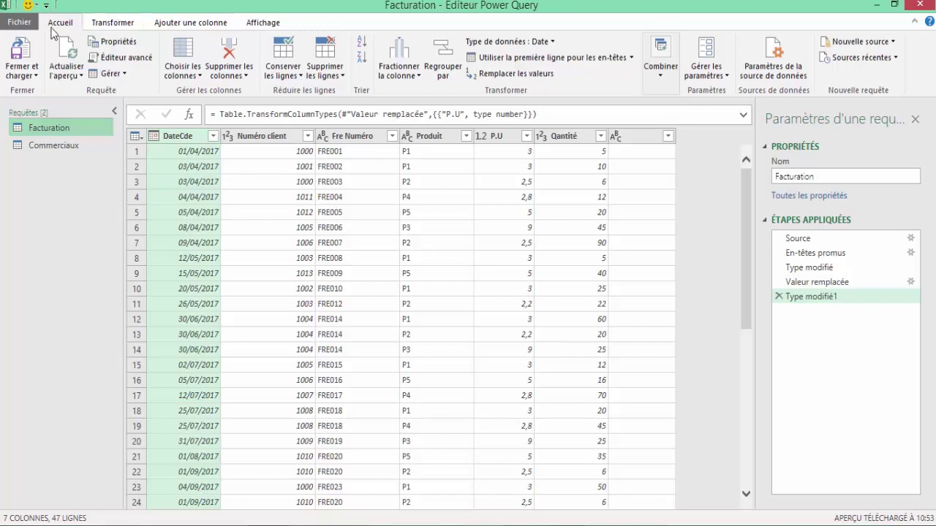
click(661, 79)
Merge Commerciaux into Facturation with a left outer join on the Numéro client columns.
click(673, 108)
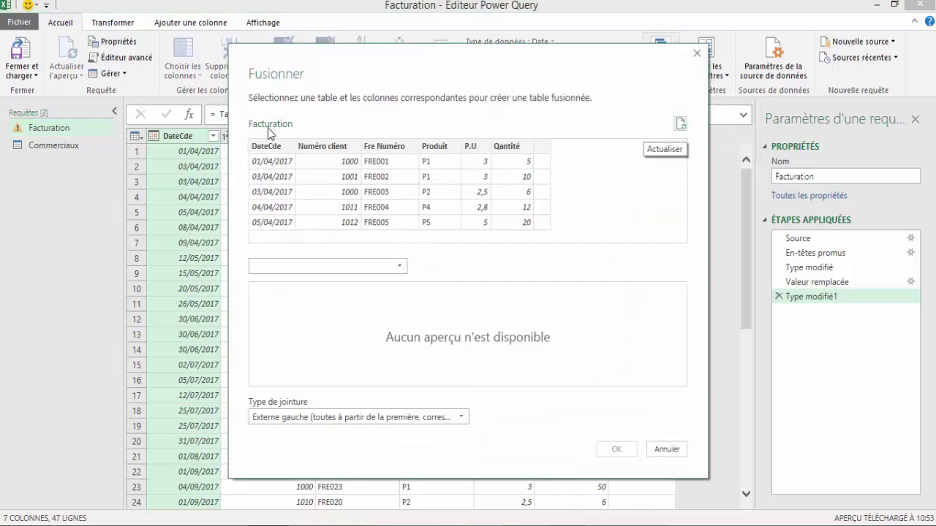
click(344, 271)
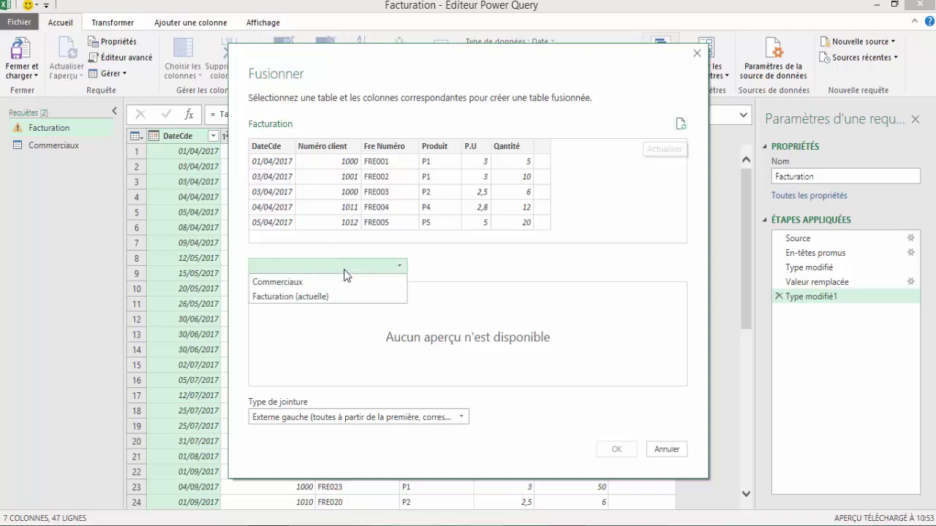
click(297, 286)
click(334, 151)
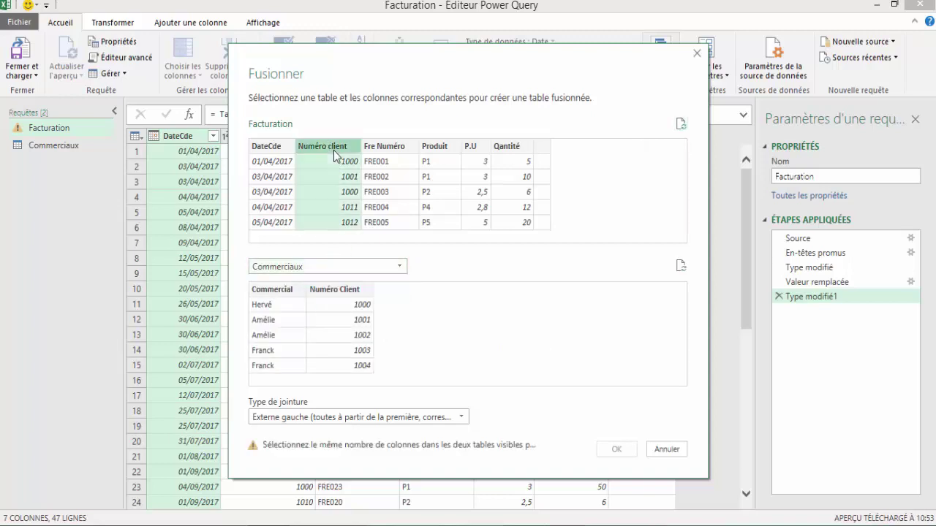
click(341, 293)
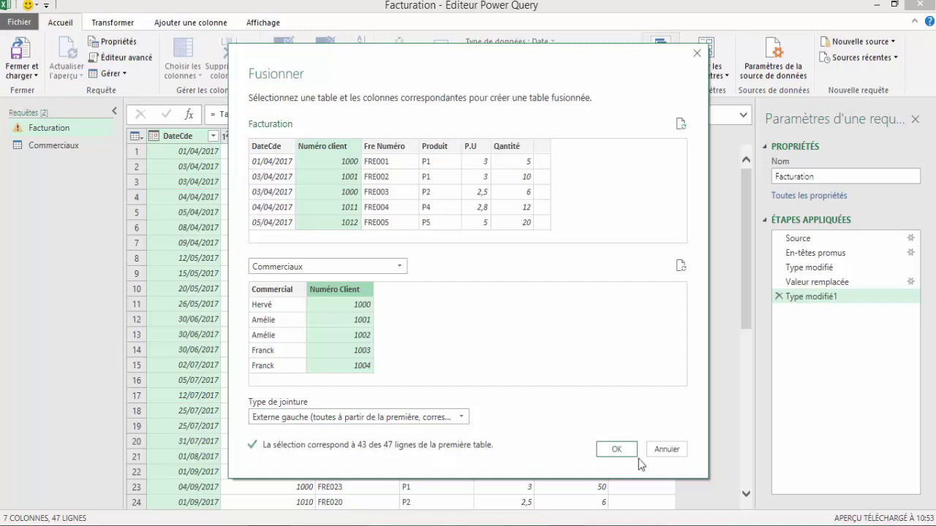
click(615, 450)
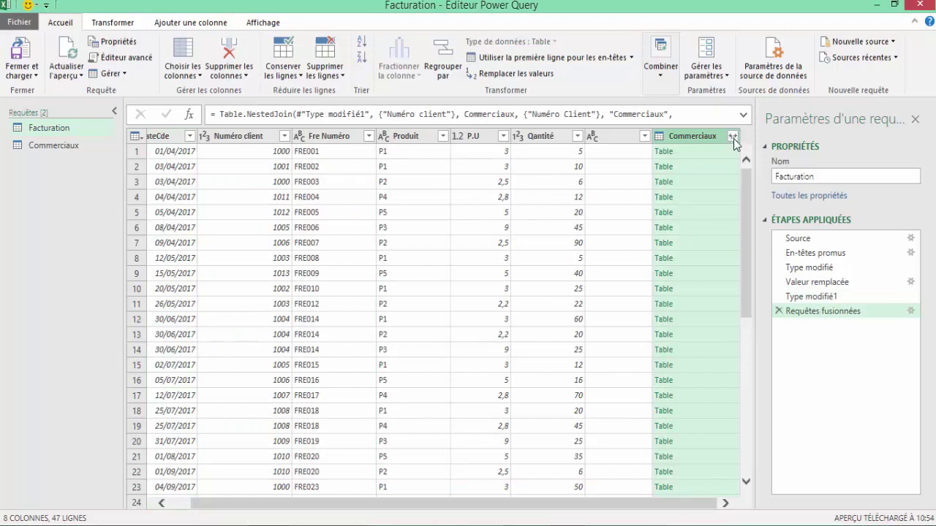
Expand the Commerciaux column to show only Commercial, leaving out Numéro Client.
click(731, 136)
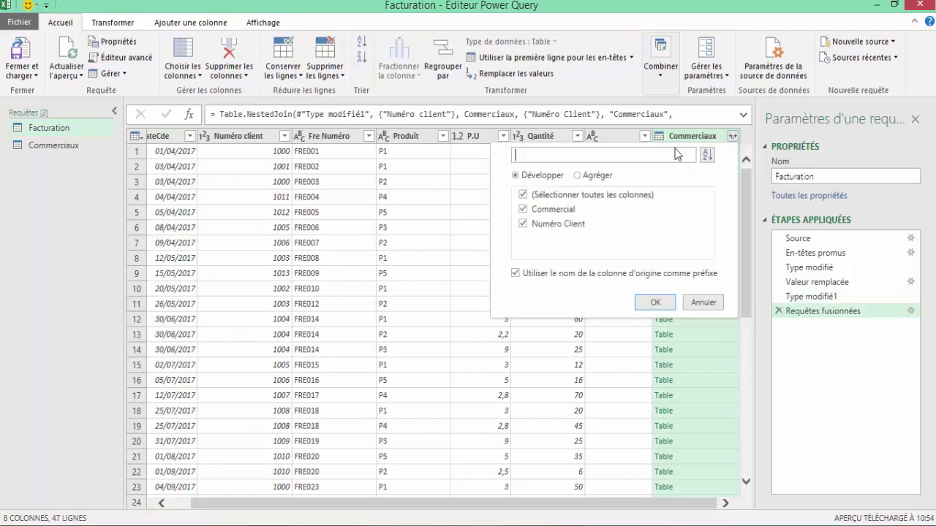
click(523, 225)
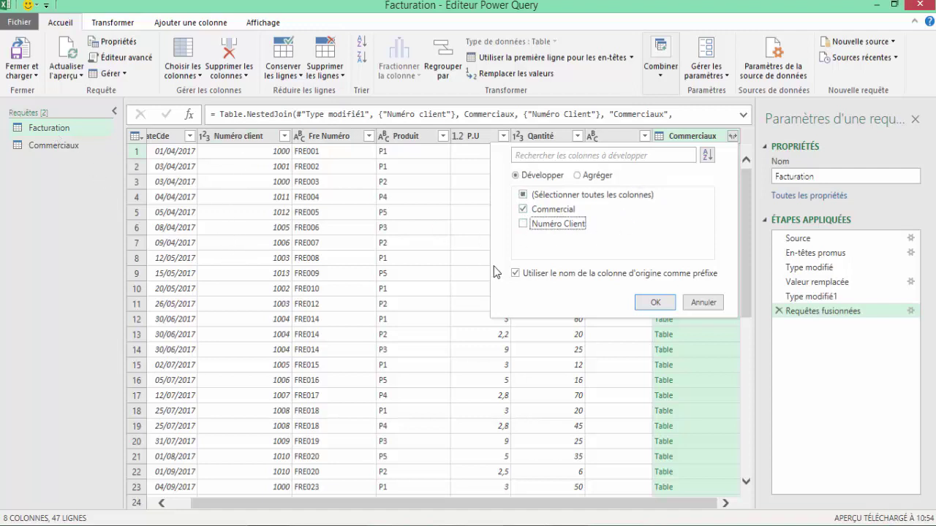
click(655, 302)
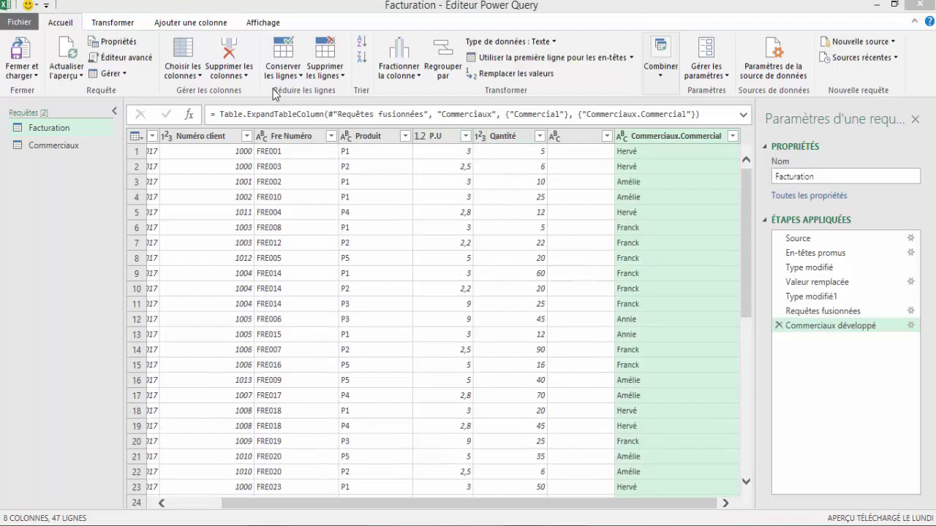
click(188, 23)
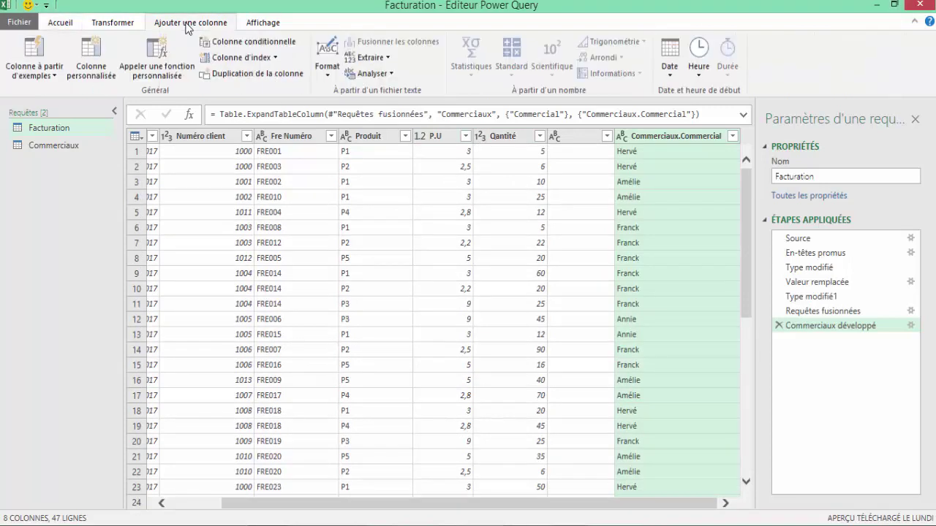
Add a custom column named TOTAL with the formula [P.U]*[Qantité].
click(95, 59)
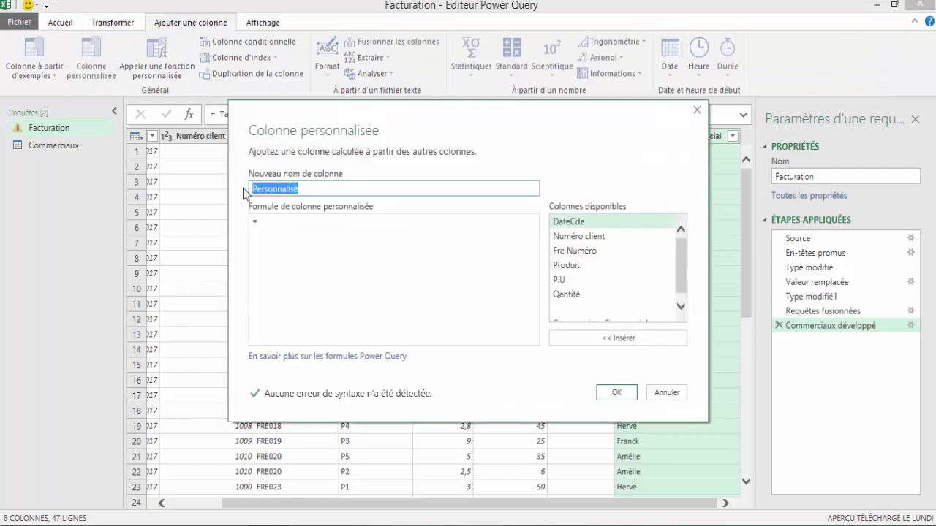
text(TOTAL)
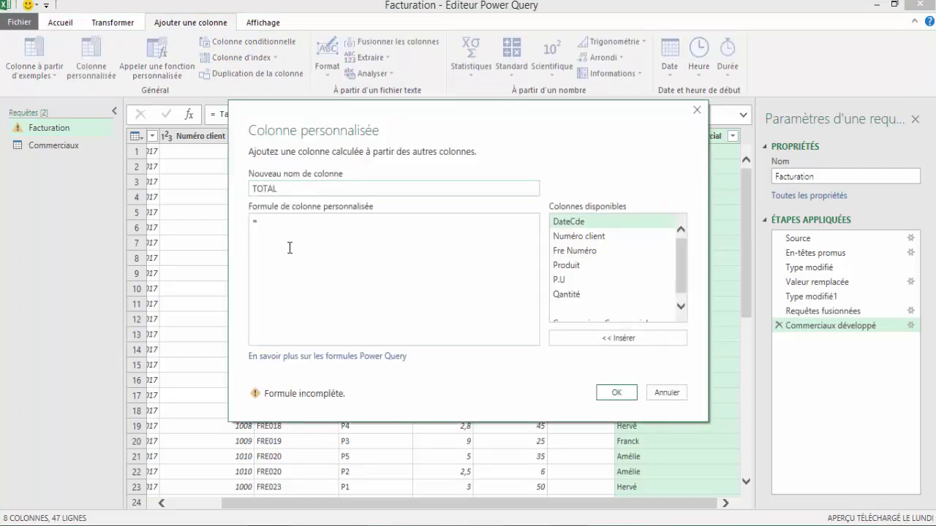
click(287, 228)
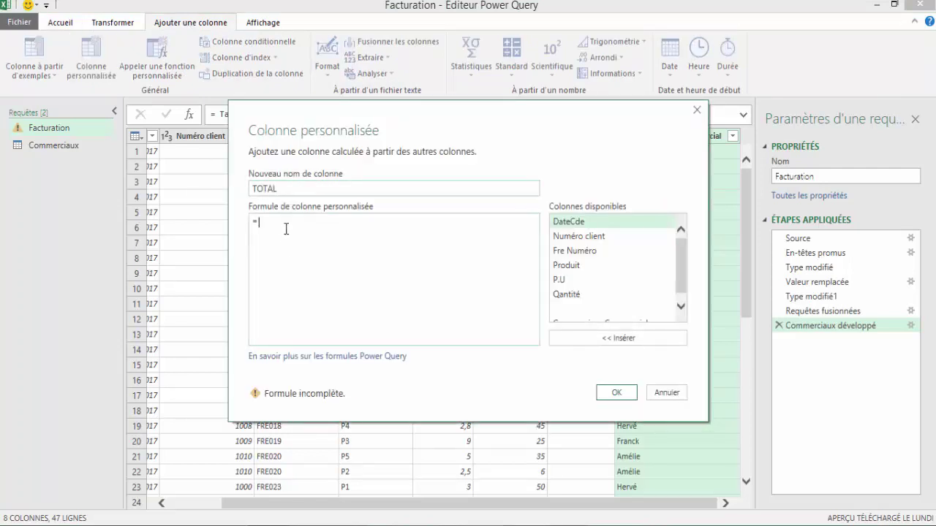
double_click(562, 283)
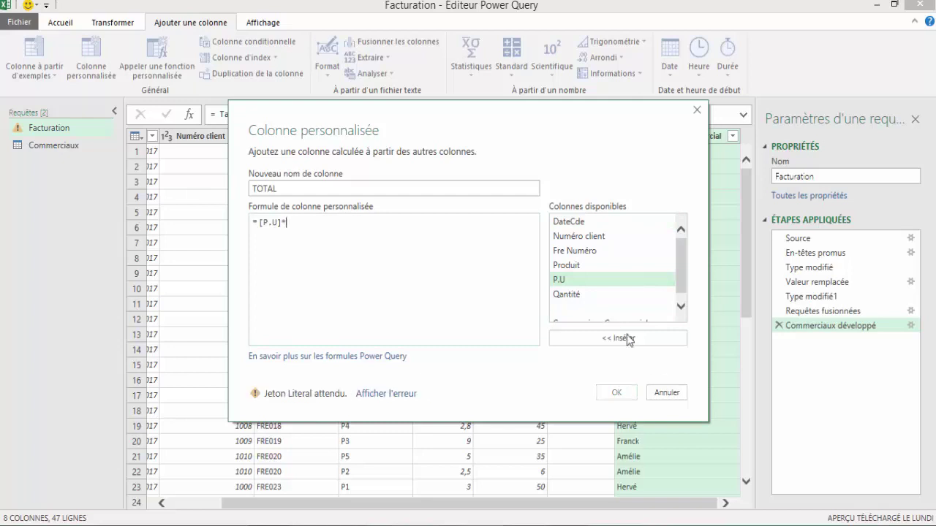
click(585, 300)
double_click(585, 300)
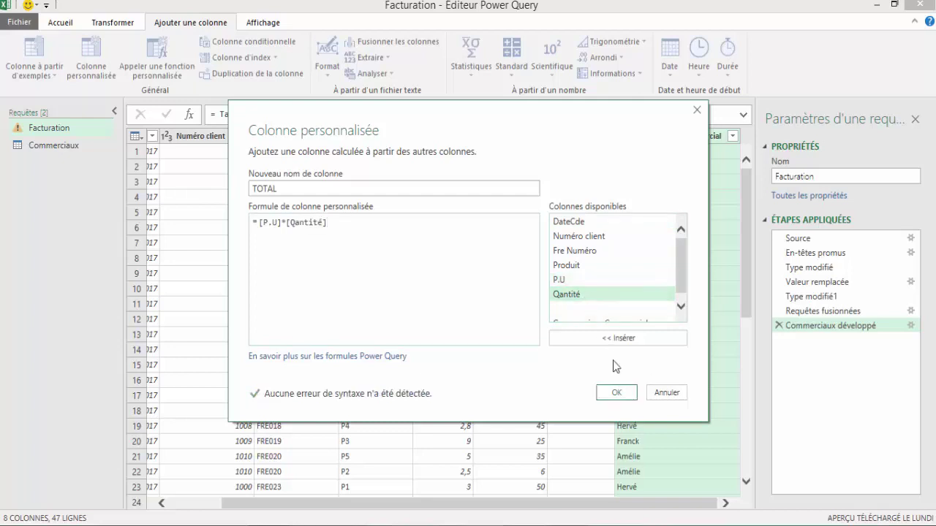
click(616, 393)
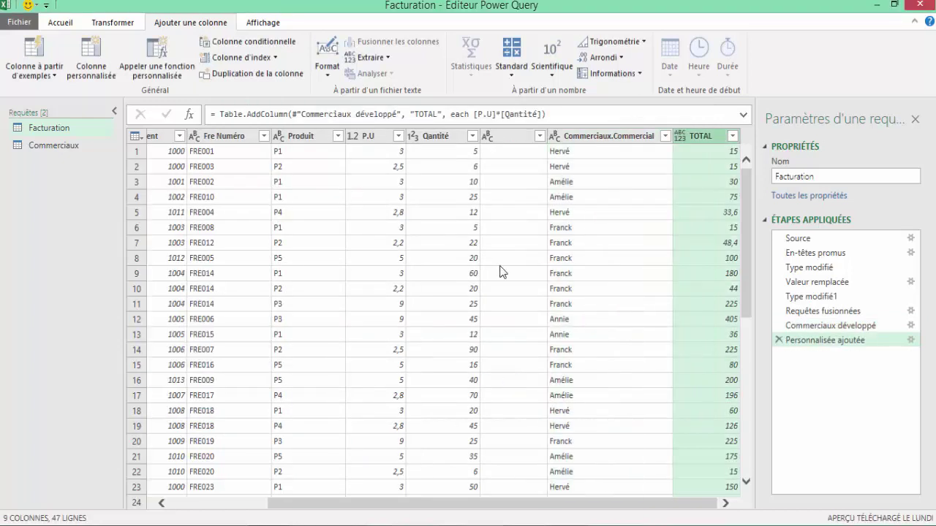
Check the salesperson value in row 23 and the TOTAL column values.
click(598, 488)
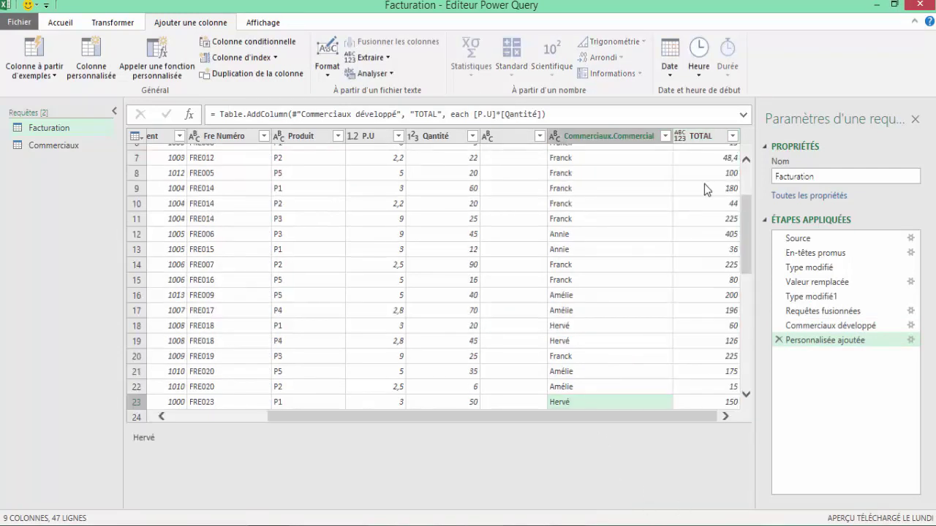
click(695, 138)
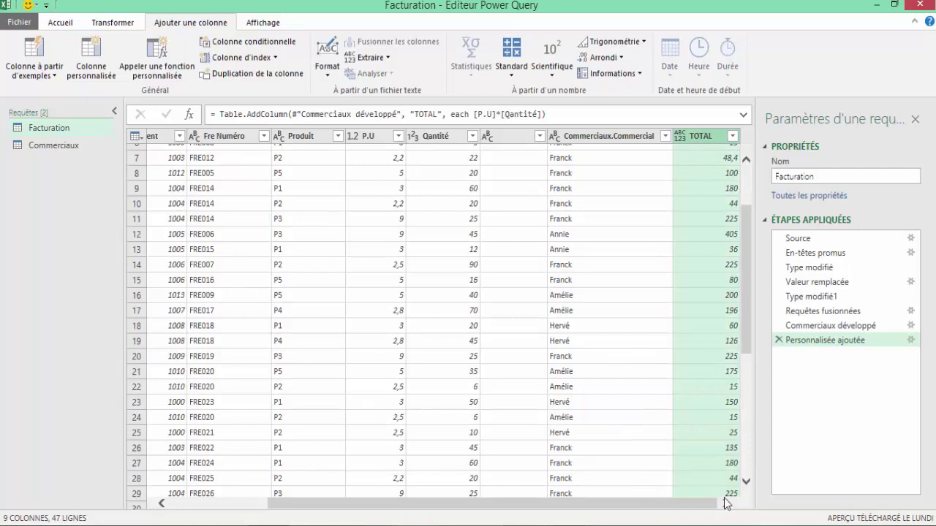
drag(627, 504, 500, 493)
click(626, 503)
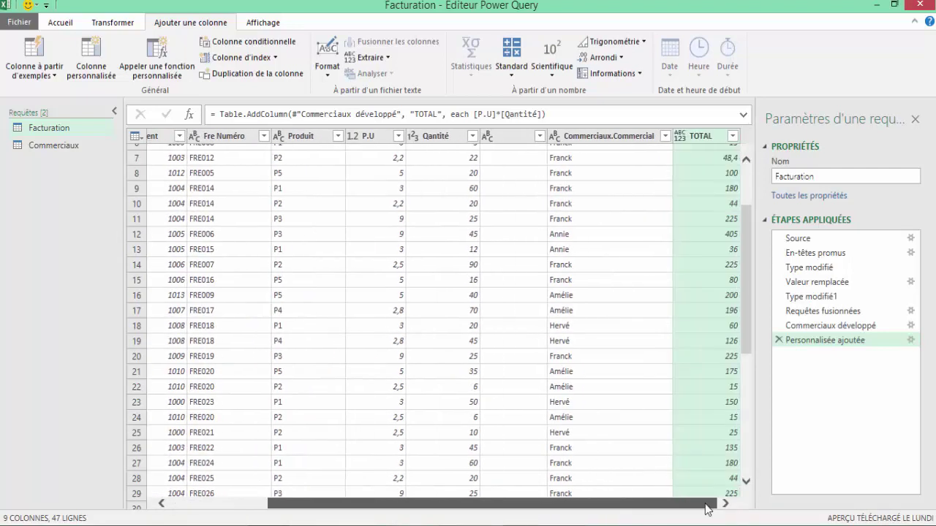
Rename the Commerciaux.Commercial column header to Commercial.
click(577, 137)
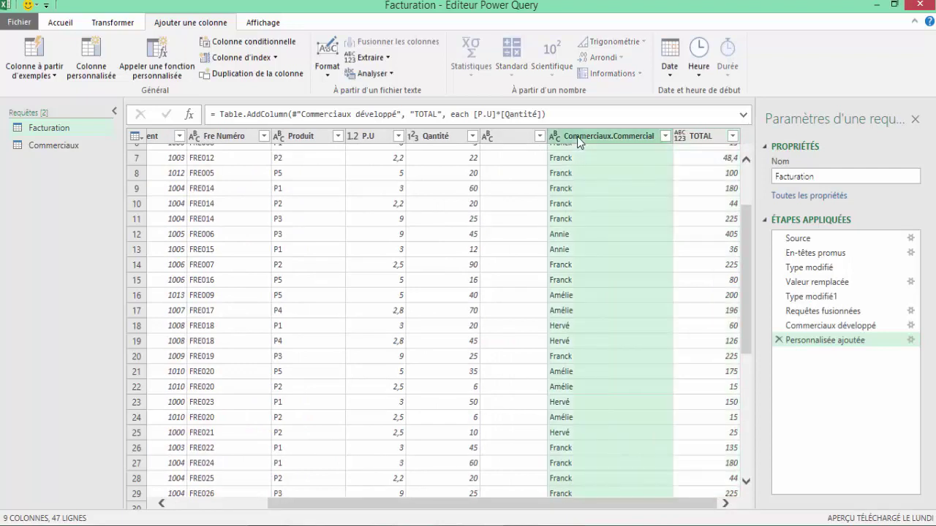
right_click(576, 135)
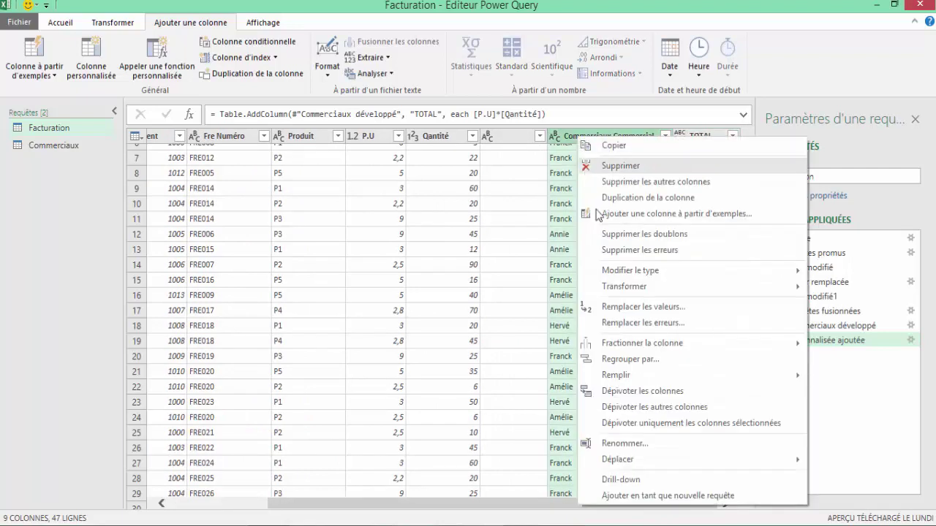
click(622, 443)
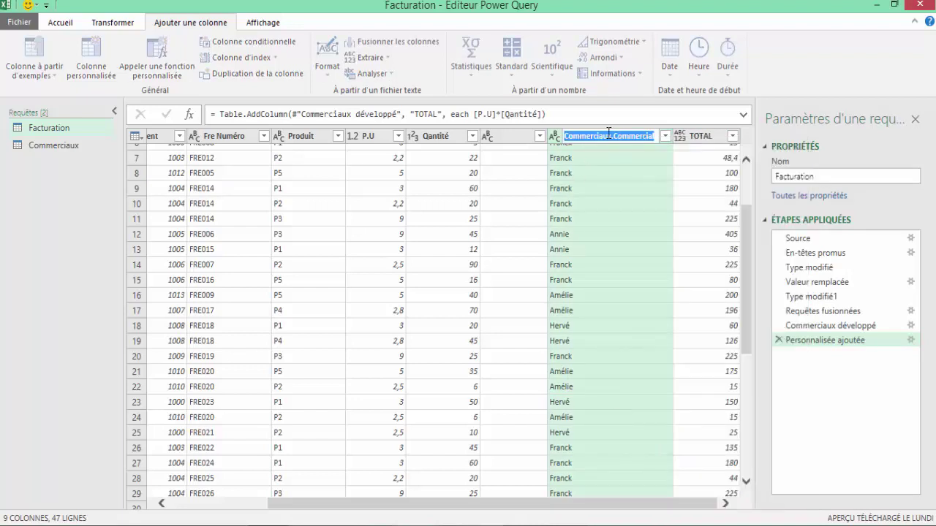
key(Return)
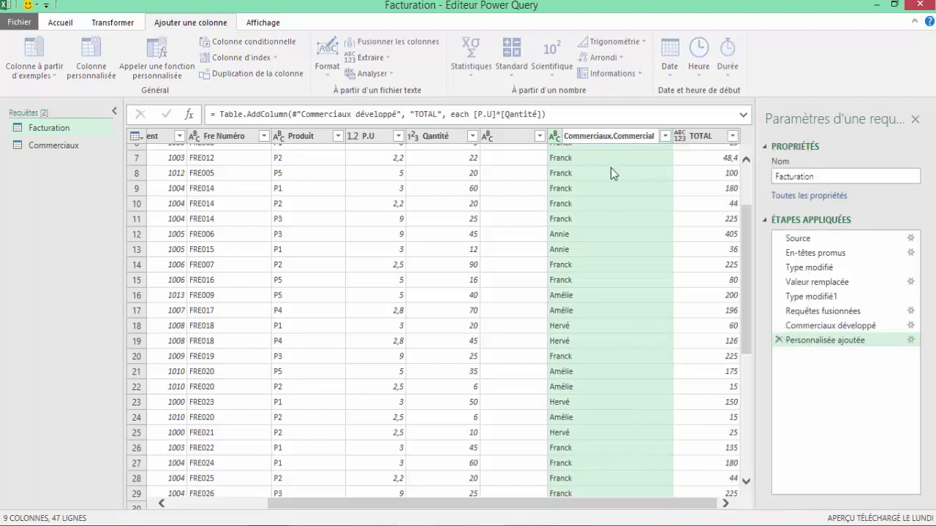
key(F2)
key(BackSpace)
key(BackSpace)
key(BackSpace)
key(BackSpace)
key(BackSpace)
key(BackSpace)
key(BackSpace)
key(BackSpace)
key(BackSpace)
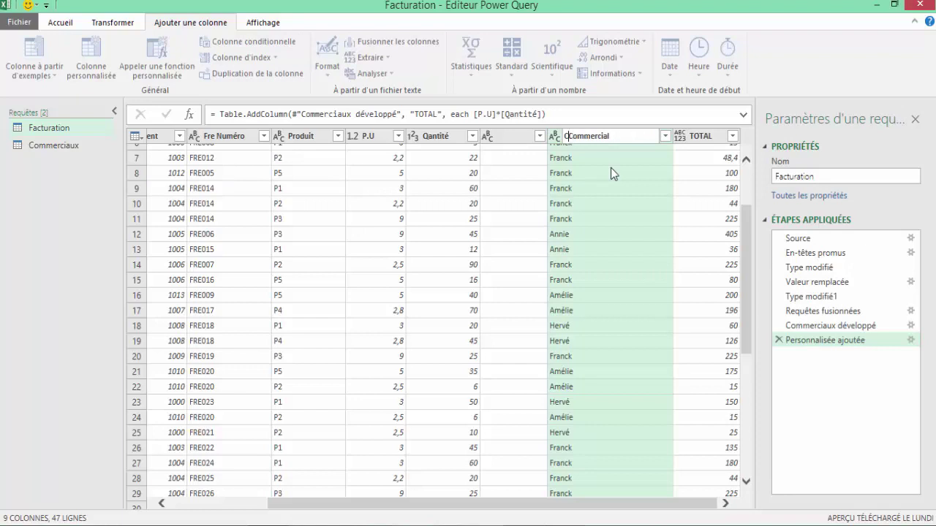
key(Return)
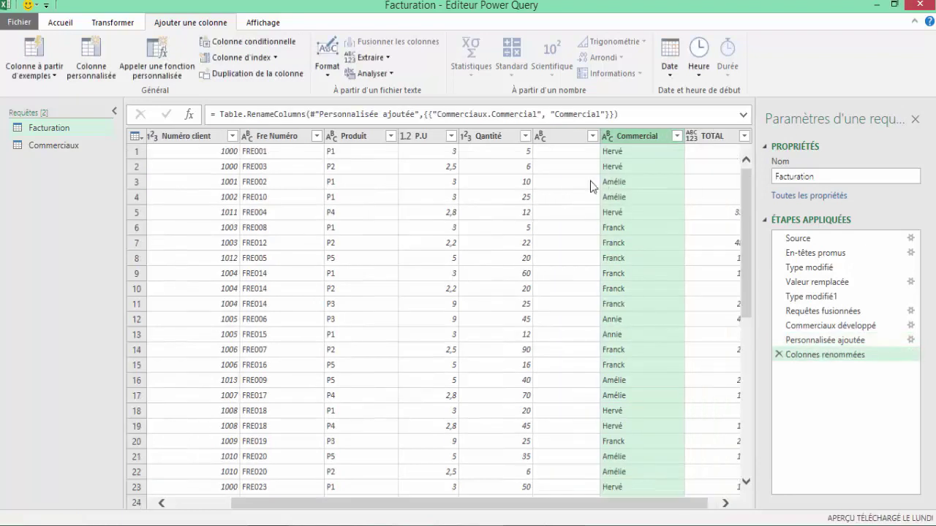
click(468, 213)
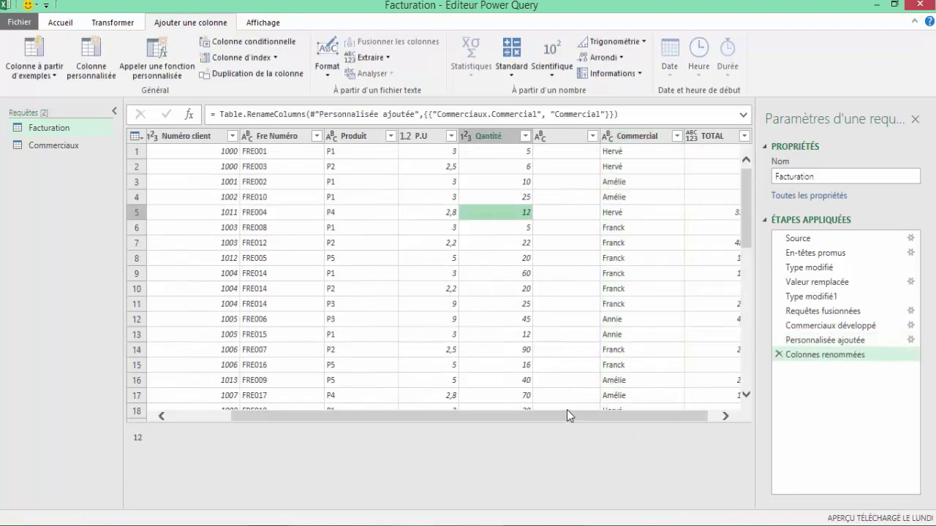
drag(568, 413, 636, 415)
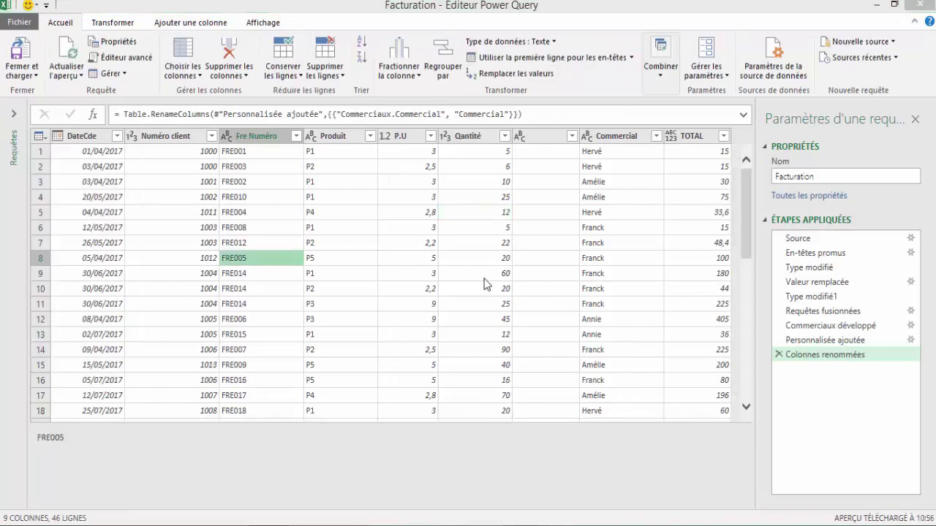
Close Power Query and load the Facturation query as a table in Excel.
click(398, 242)
click(31, 73)
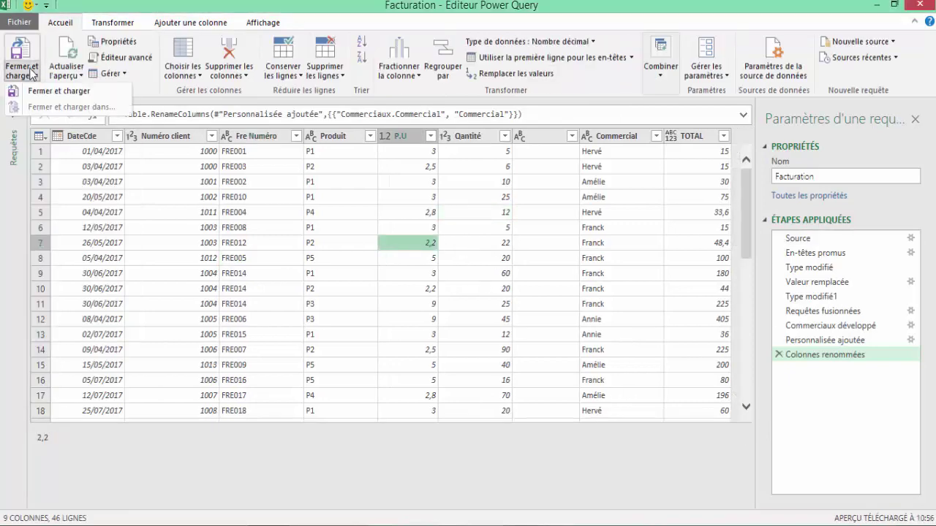
click(44, 91)
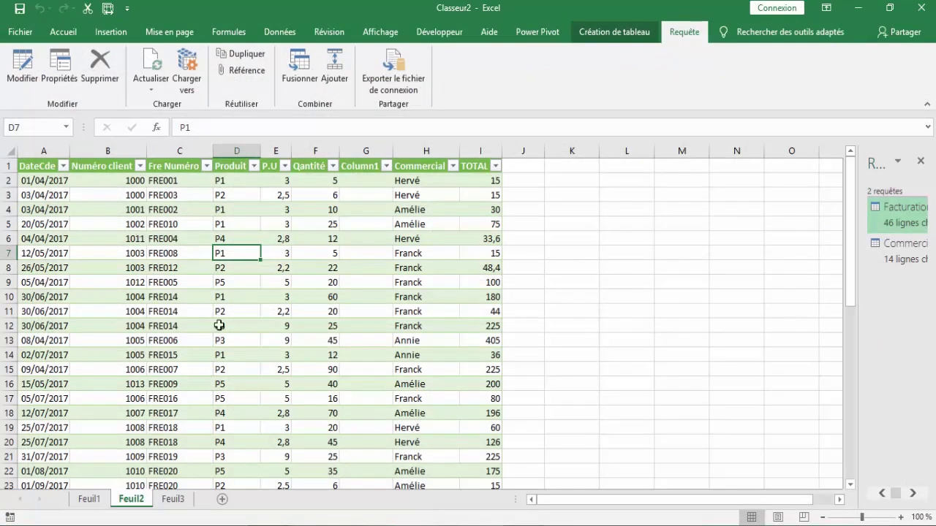
click(217, 314)
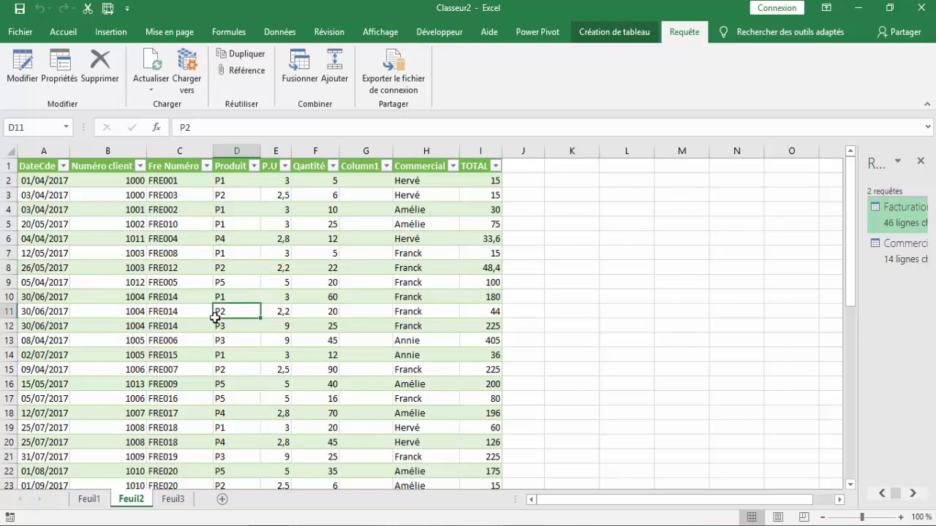
click(202, 238)
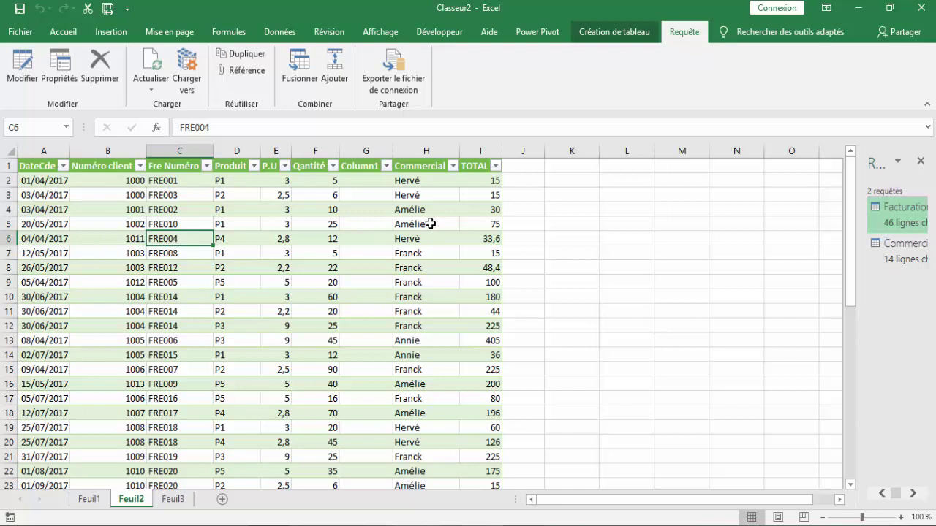
click(370, 251)
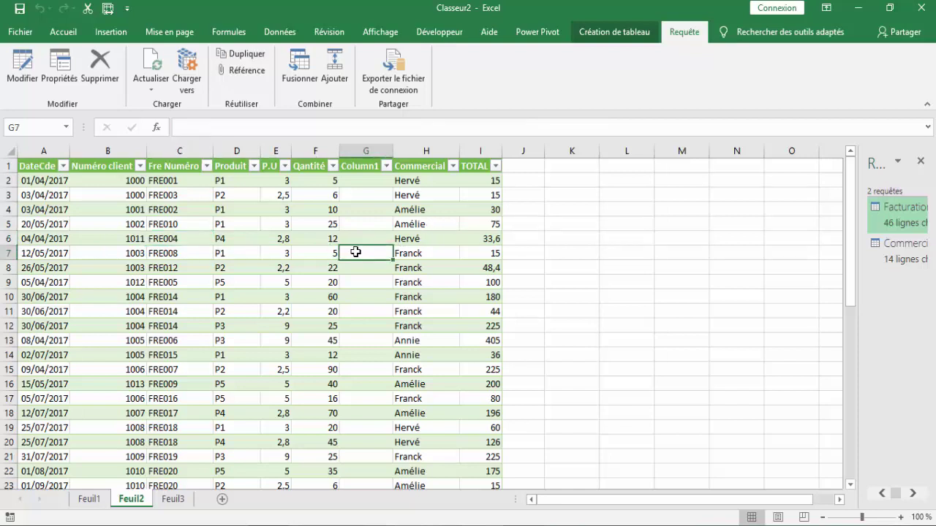
Rename the Feuil2 sheet to Données.
double_click(130, 500)
text(D)
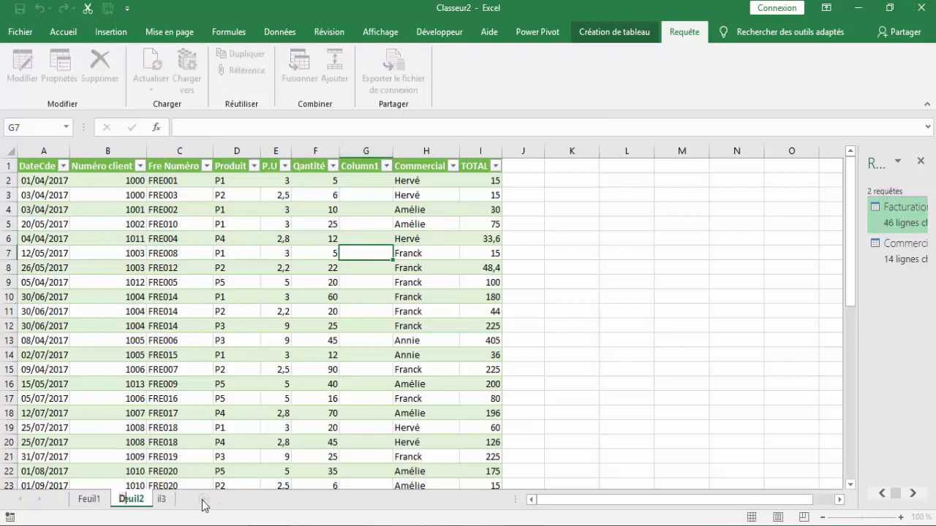
text(onnées)
key(Return)
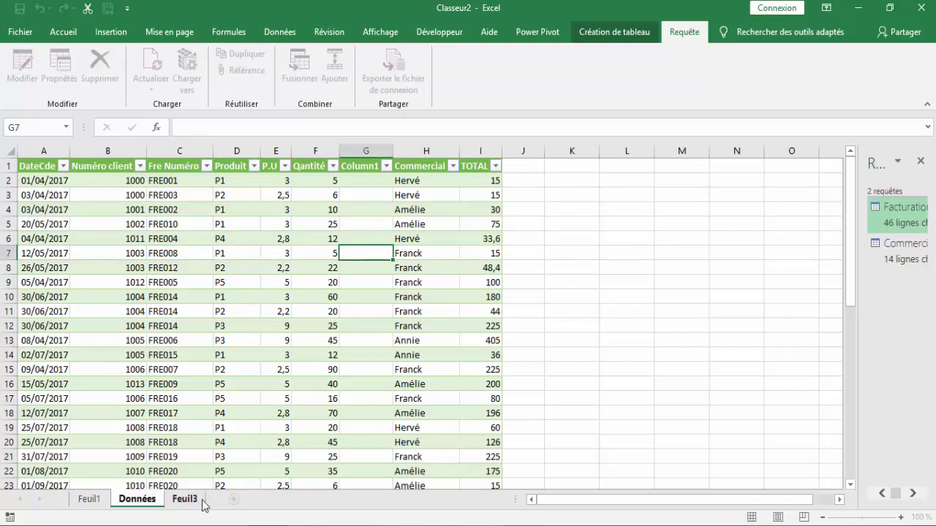
click(322, 354)
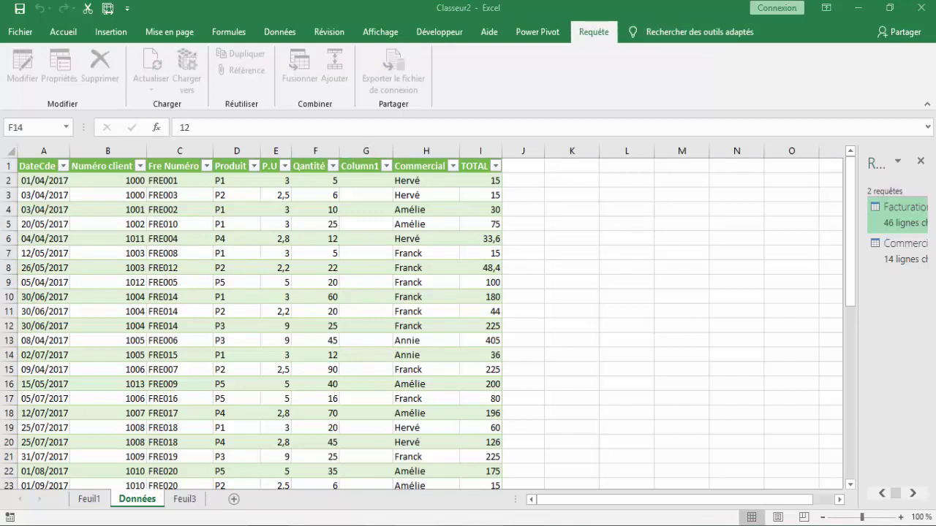
key(ctrl+c)
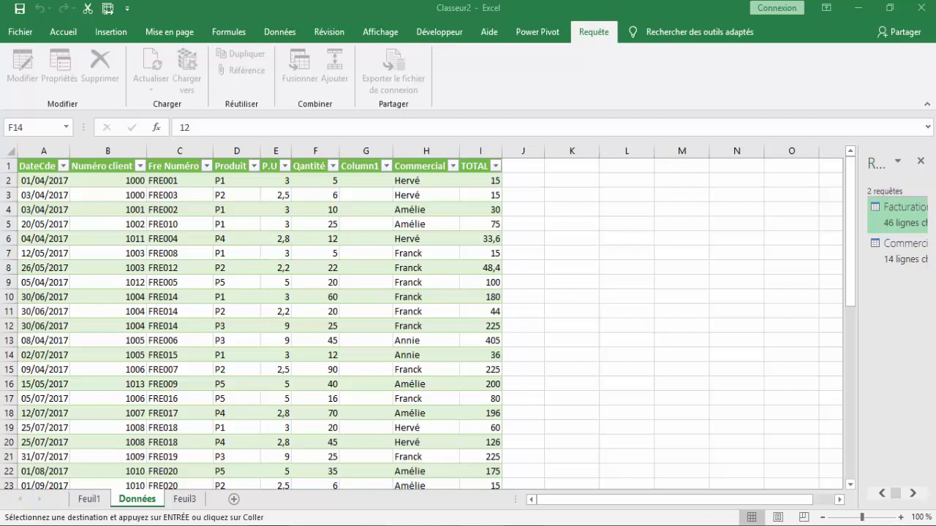
Paste the commission table (Hervé 2%, Amélie 2,5%, Autres 1,8%) at L9 and widen column L.
click(626, 281)
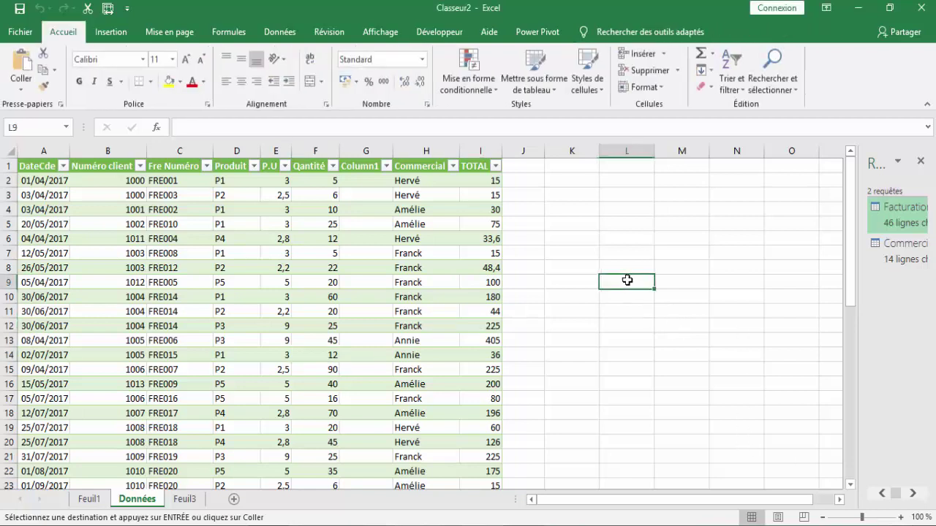
key(ctrl+v)
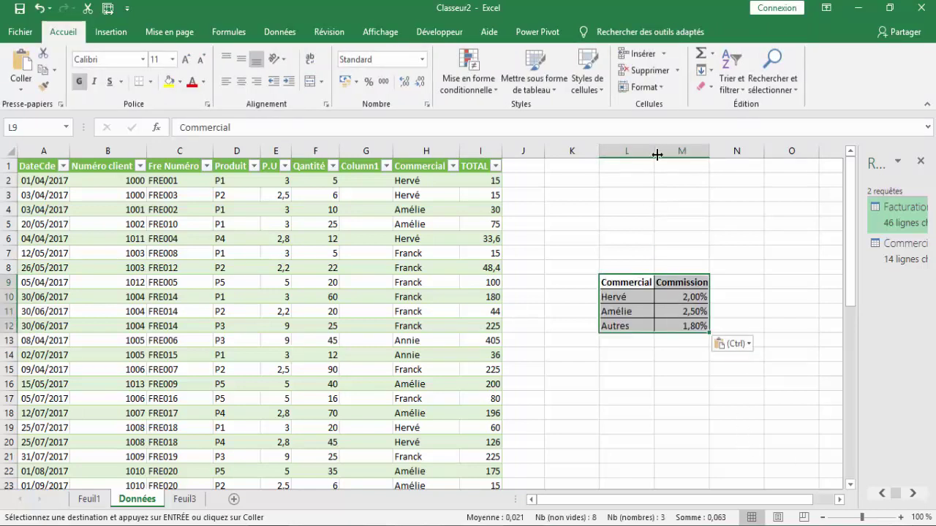
drag(655, 151, 713, 169)
click(665, 326)
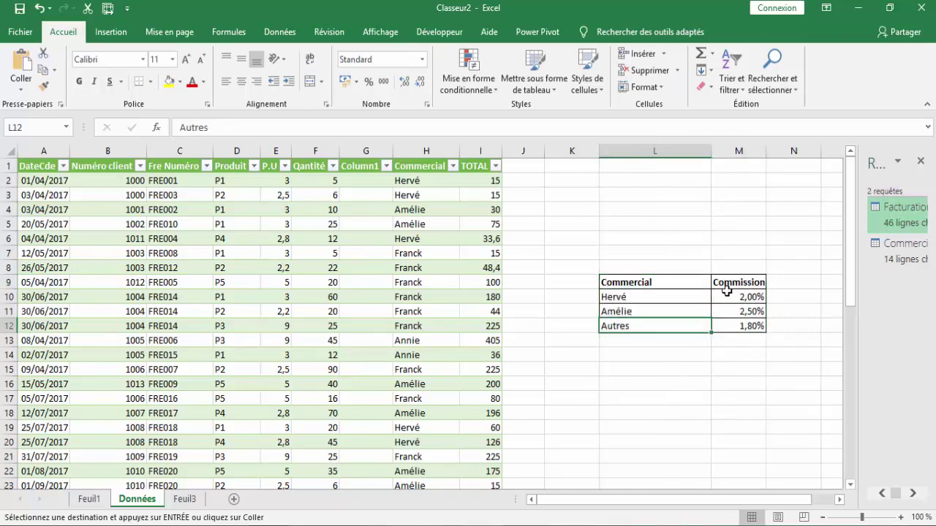
click(632, 297)
click(732, 298)
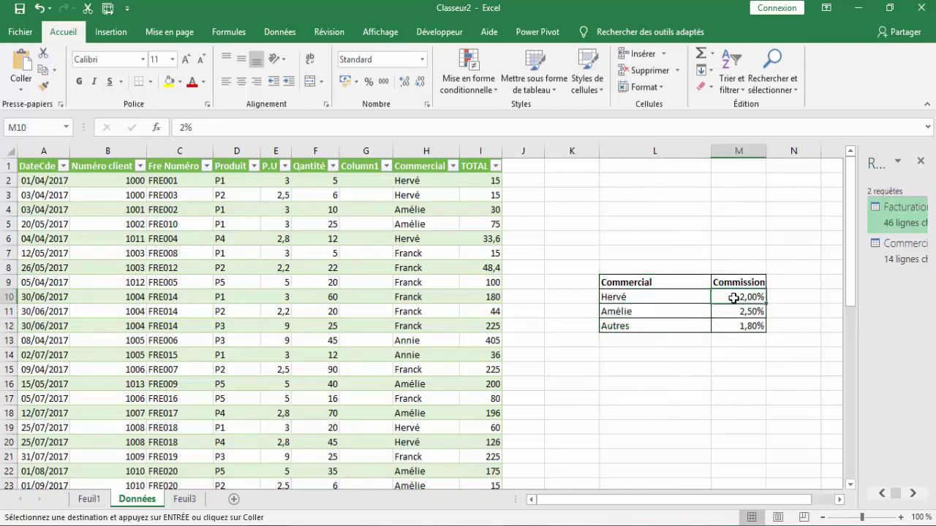
click(651, 311)
click(731, 313)
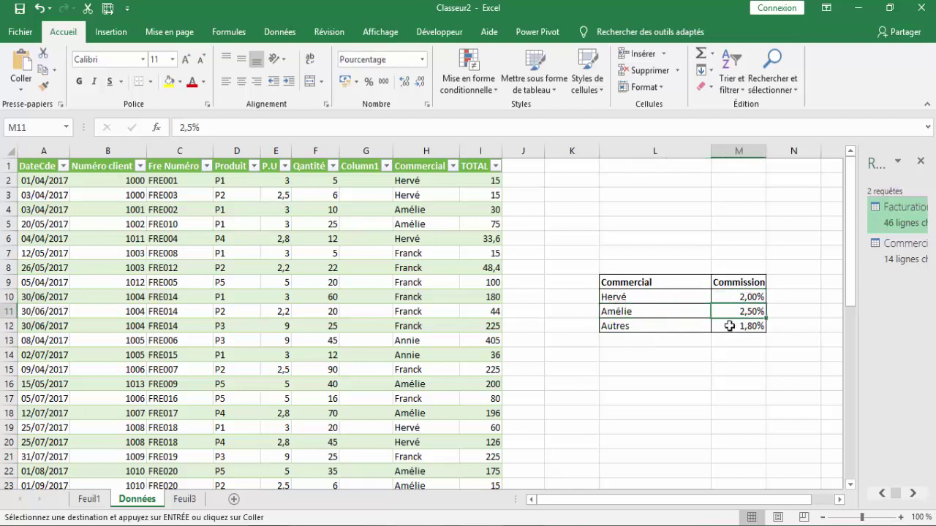
click(631, 329)
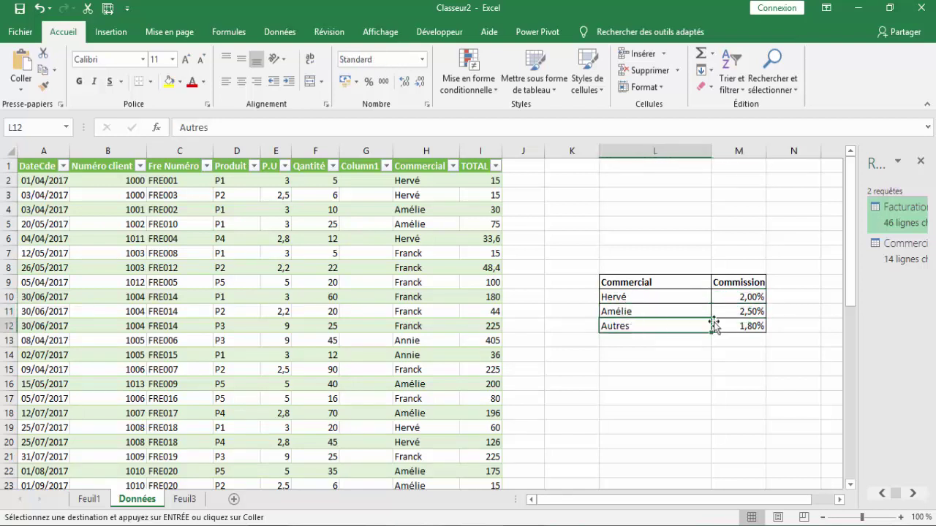
click(756, 328)
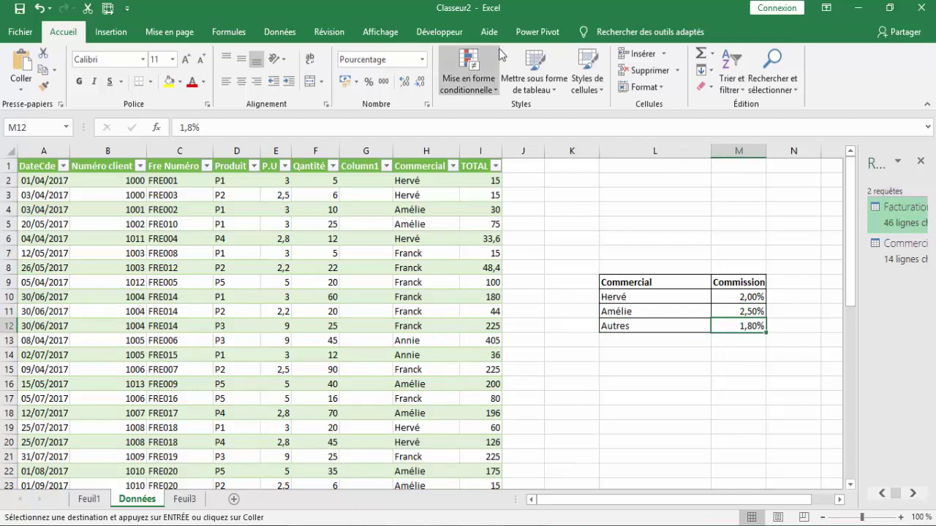
Reopen the Facturation query in Power Query Editor and select the Commercial column.
click(221, 282)
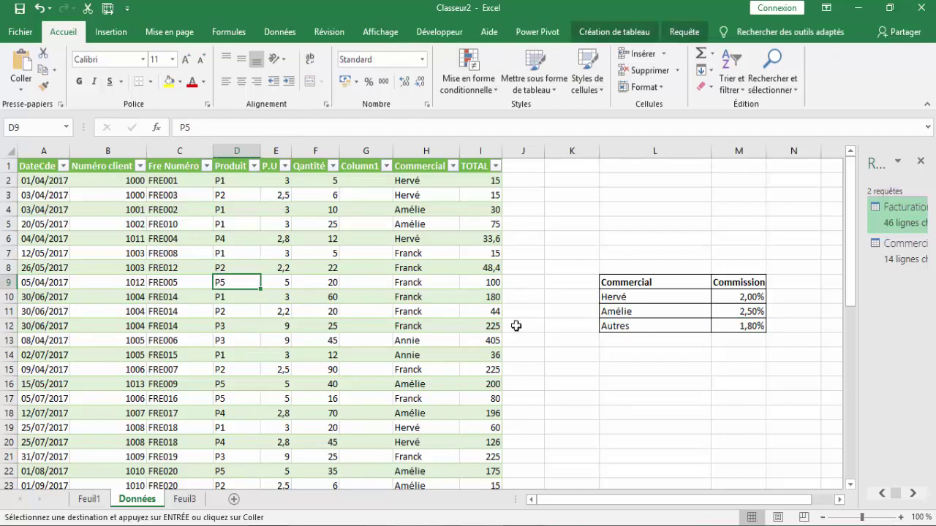
click(684, 32)
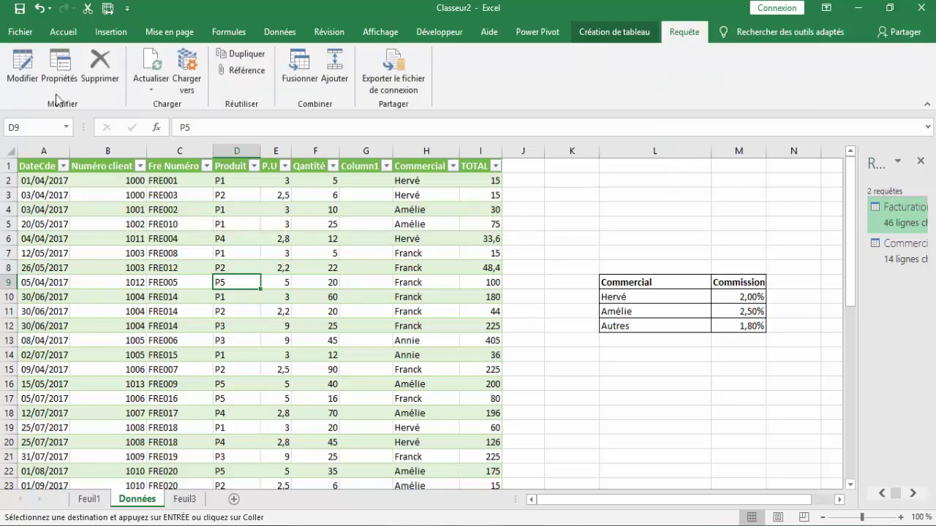
click(22, 69)
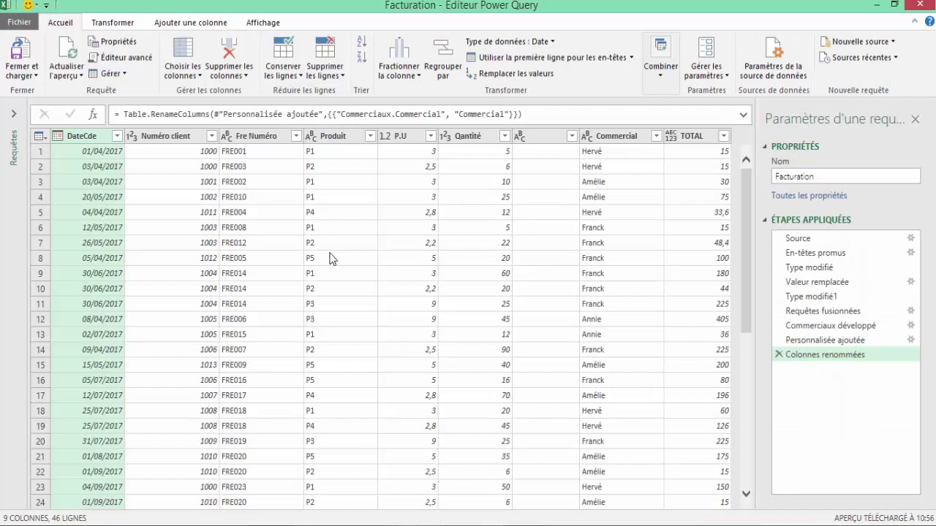
click(324, 244)
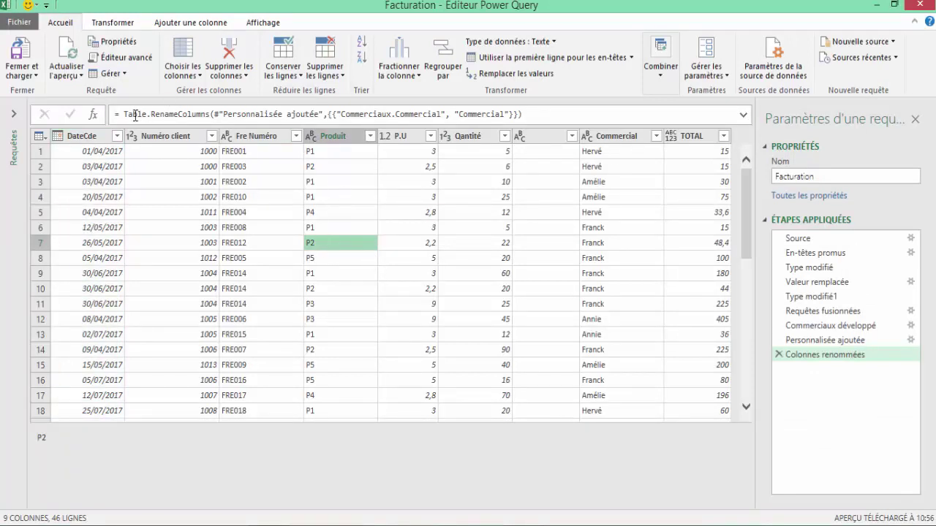
drag(121, 114, 507, 114)
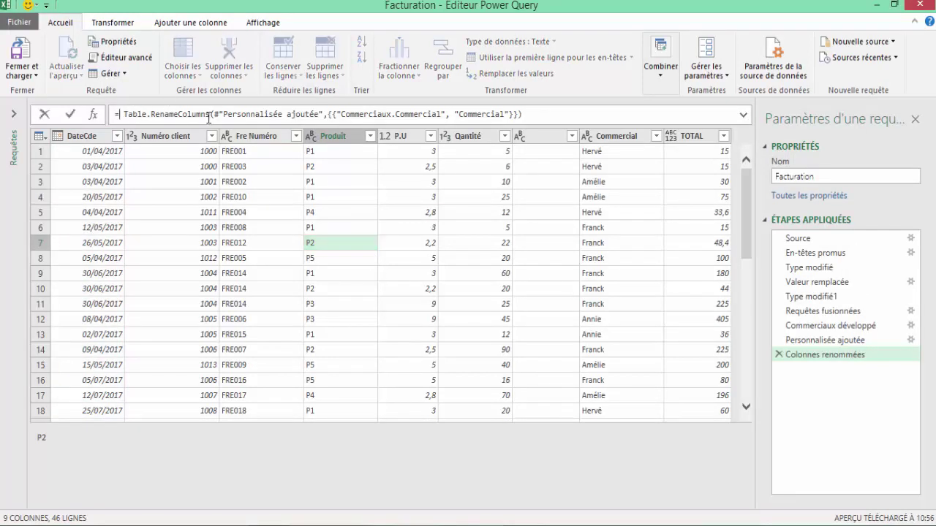
click(444, 232)
click(392, 223)
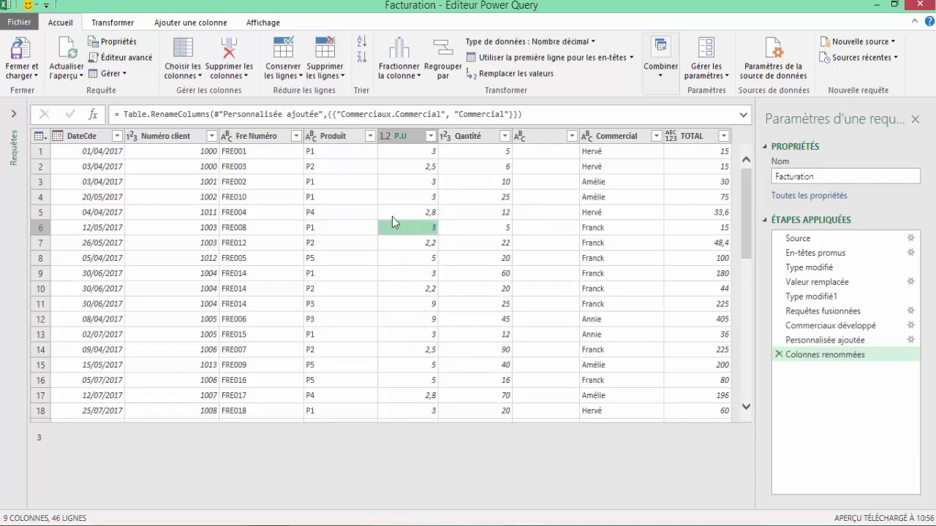
click(273, 24)
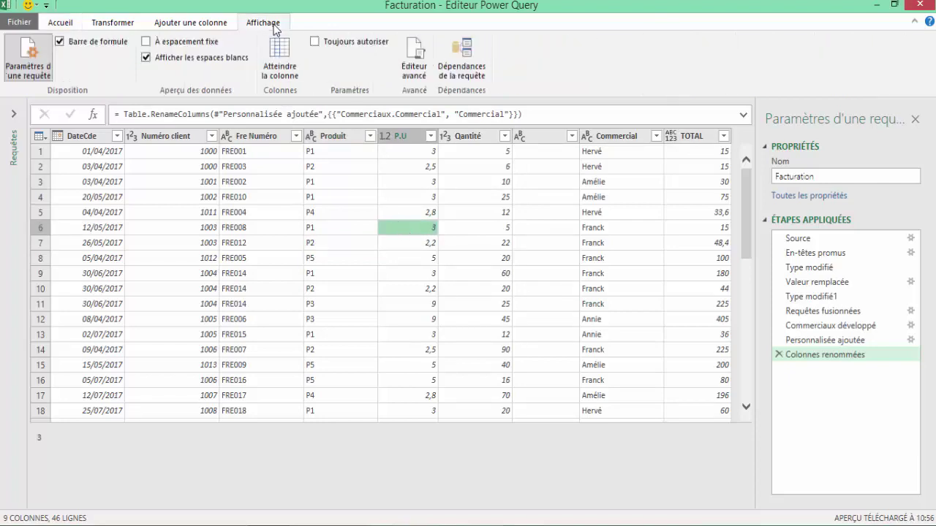
click(60, 41)
click(59, 41)
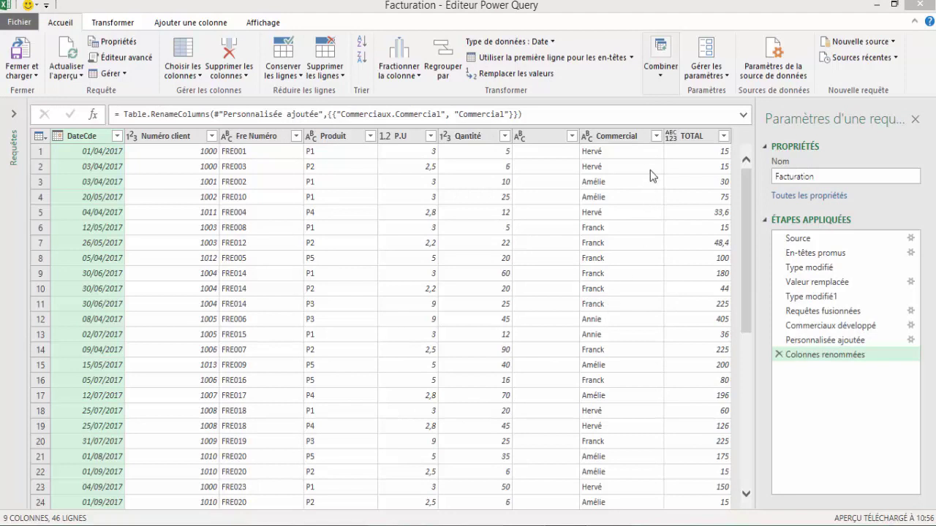
click(601, 147)
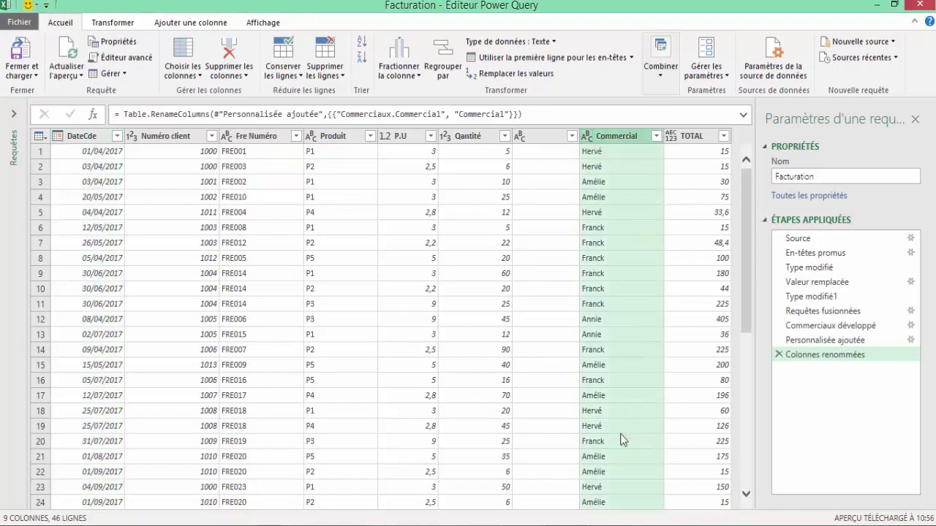
Start a custom column named Commission, then cancel and discard it.
click(194, 22)
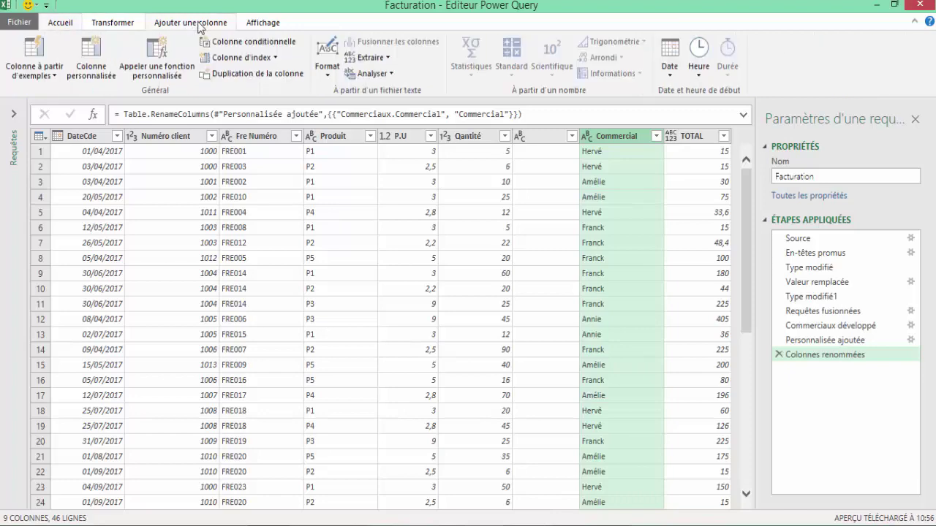
click(97, 50)
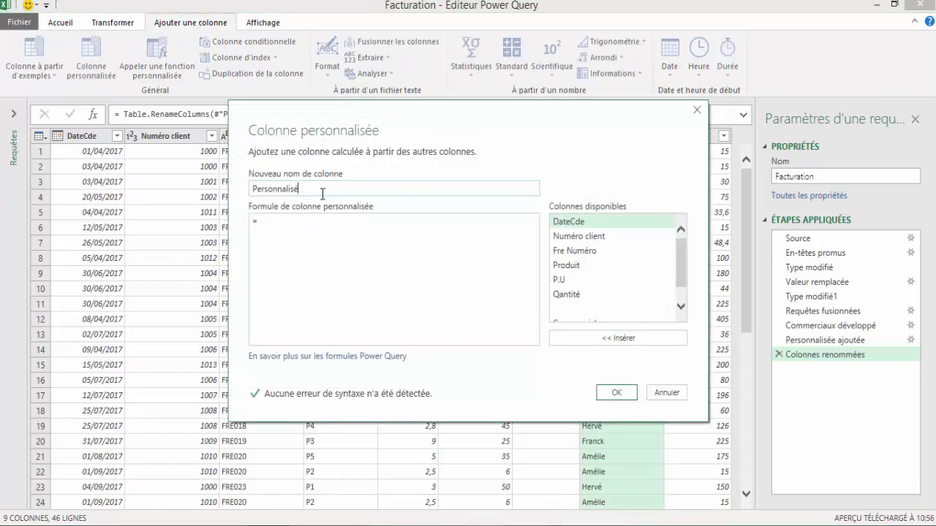
double_click(325, 189)
text(Co)
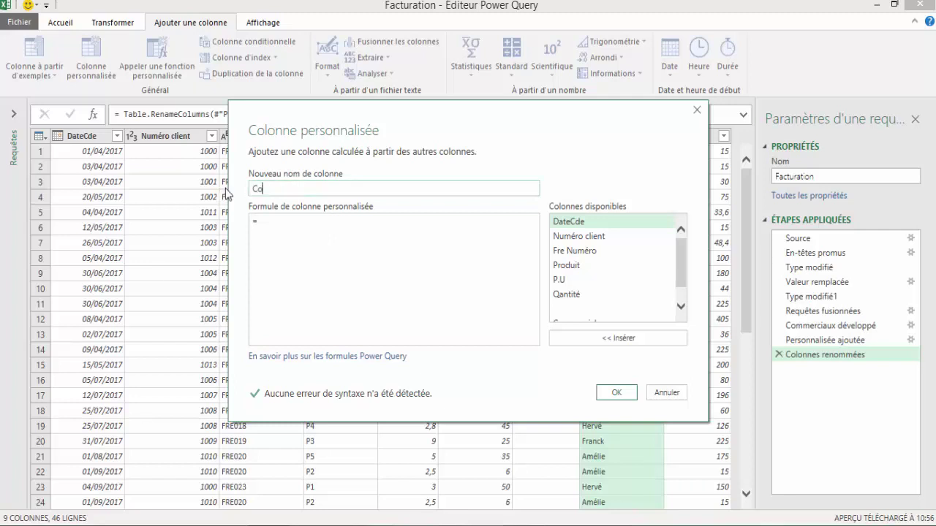
text(mmission)
click(306, 225)
text(IF)
scroll(684, 272, down, 2)
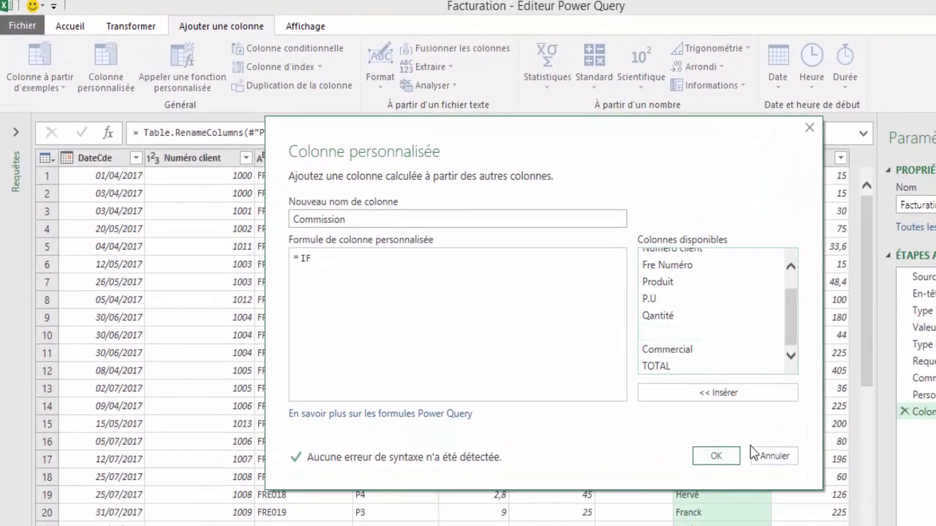
click(771, 461)
click(620, 337)
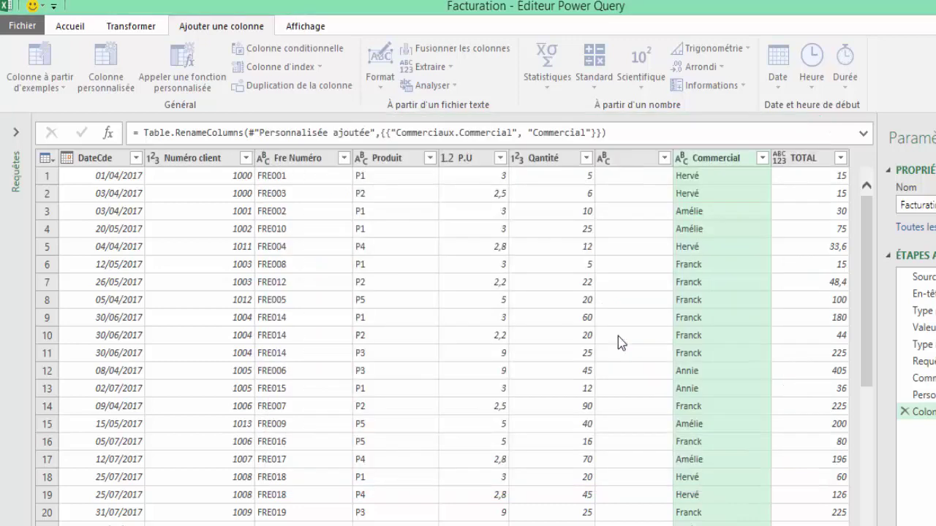
Delete the empty unnamed column between Qantité and Commercial.
click(362, 497)
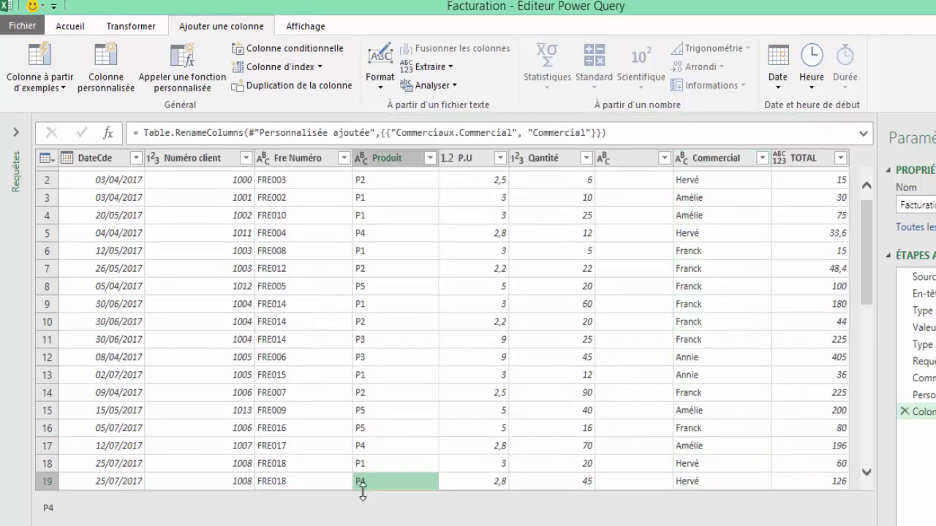
key(Right)
key(Right)
key(Right)
key(Right)
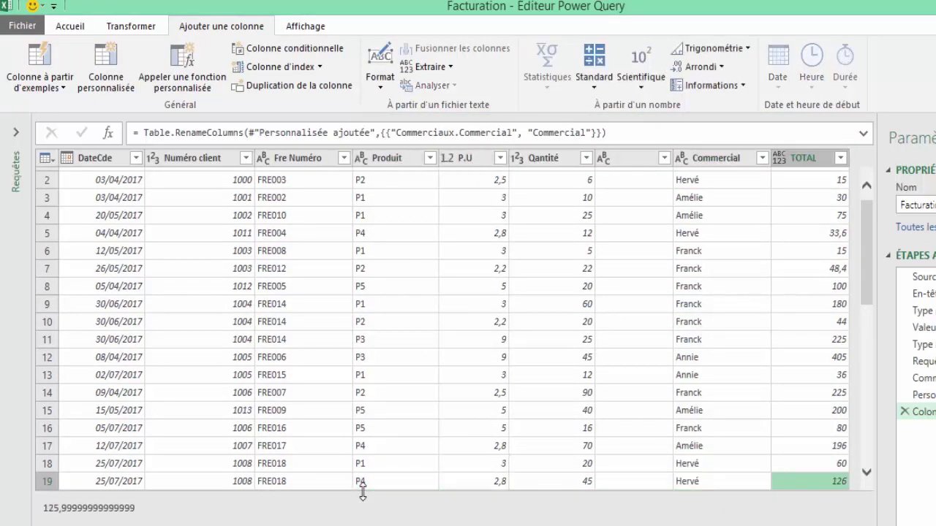
click(617, 162)
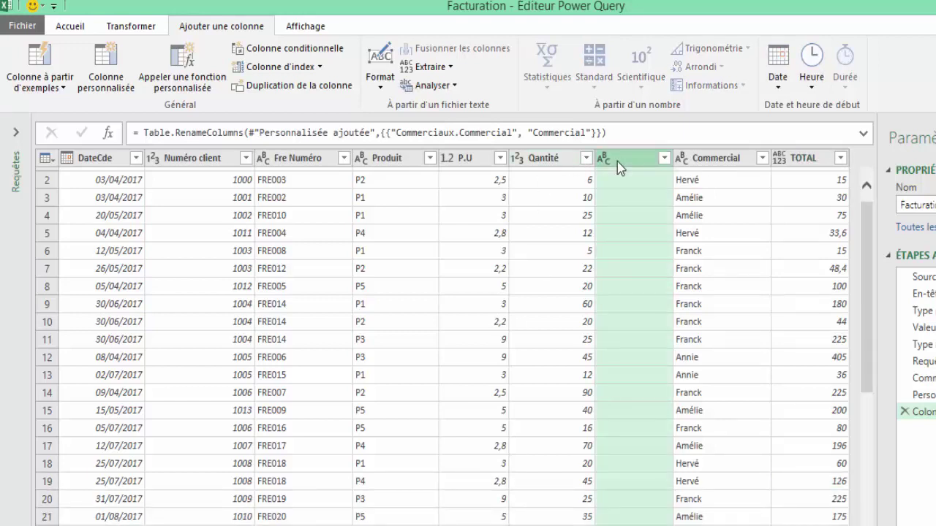
right_click(617, 162)
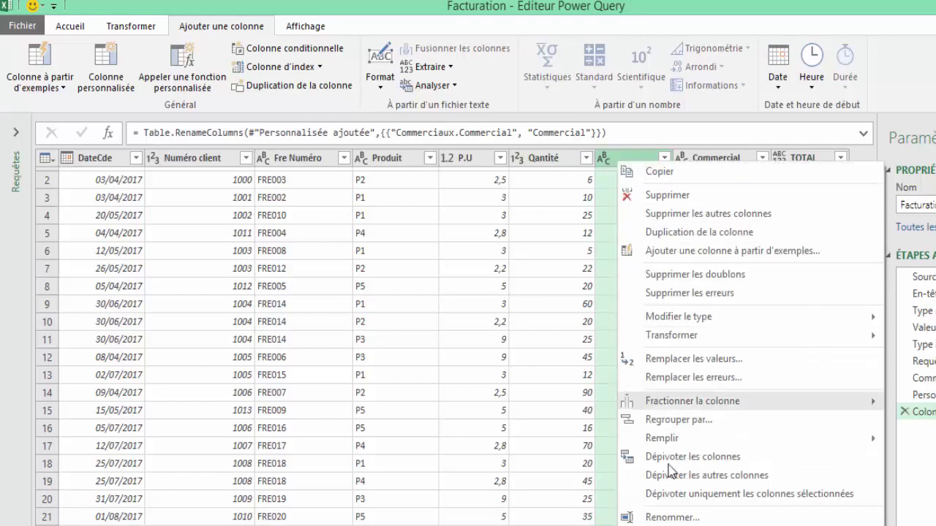
click(664, 196)
click(304, 300)
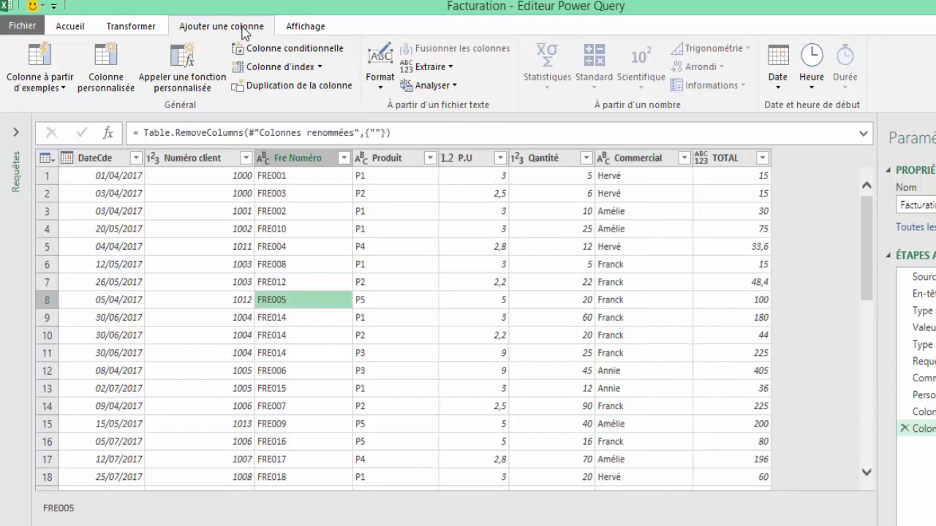
Create a new custom column and name it Commiission.
click(106, 69)
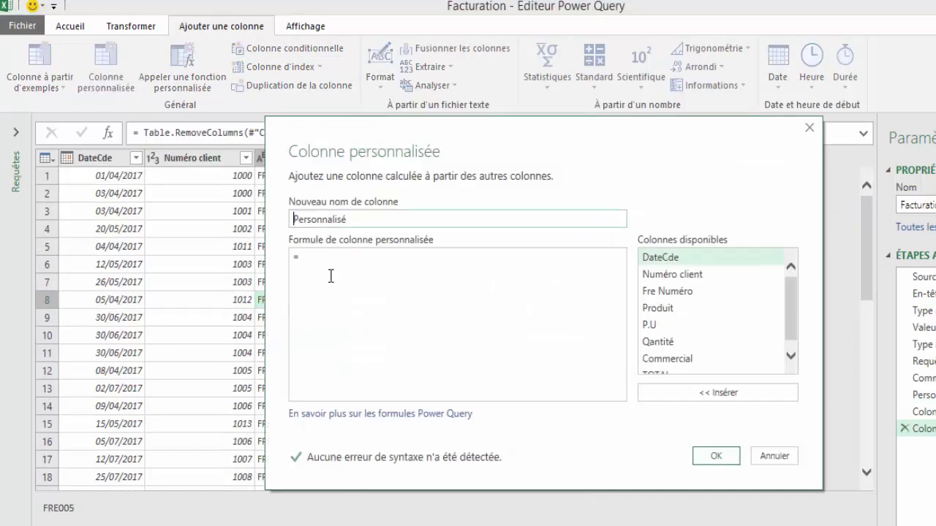
double_click(392, 220)
text(C)
text(ommiission)
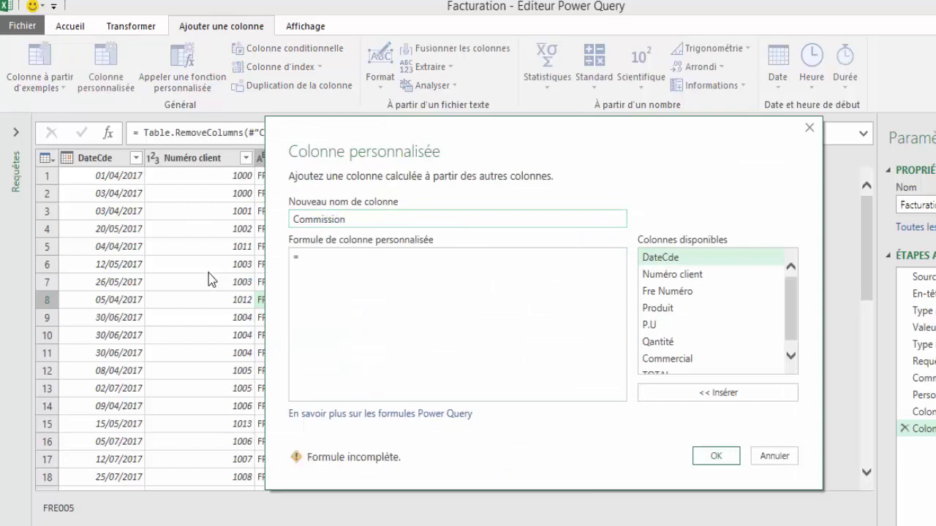
click(318, 254)
text(IF)
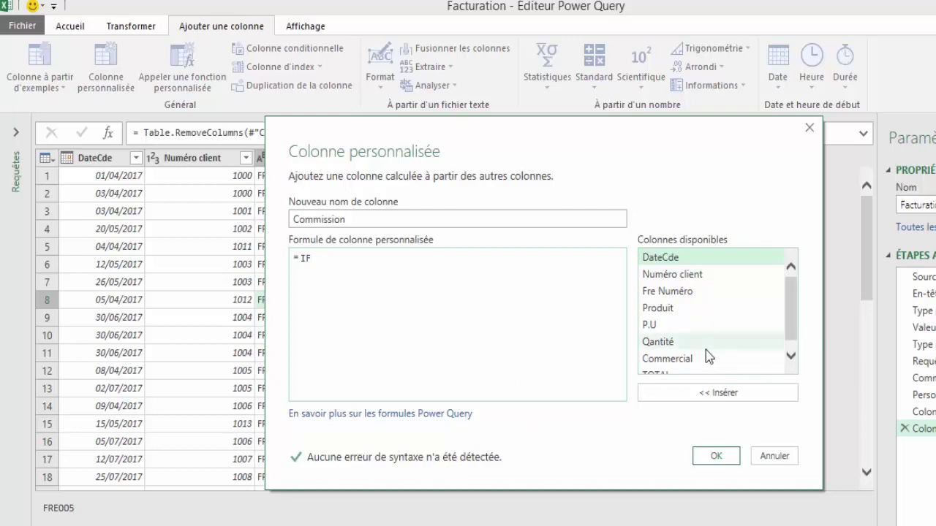
Begin the formula: if [Commercial]="Hervé" then [TOTAL] * 0.02 else if.
double_click(667, 358)
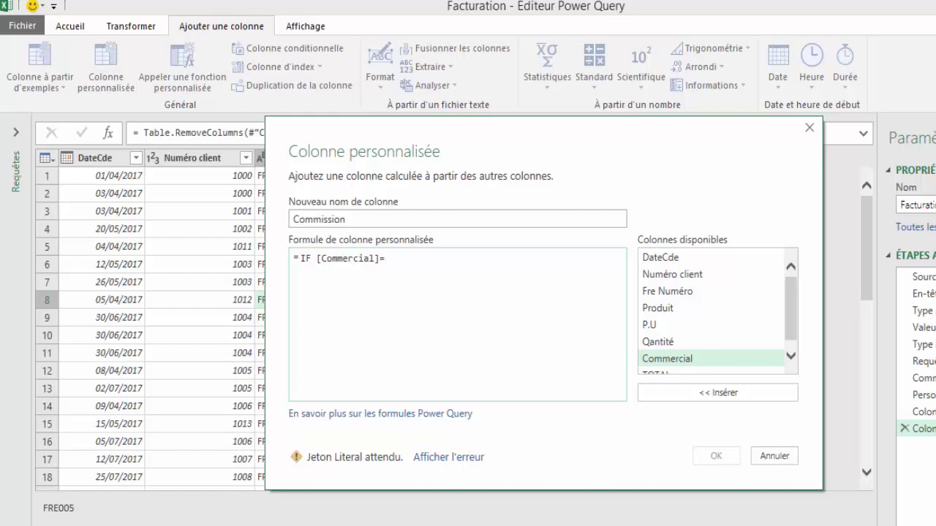
text(")
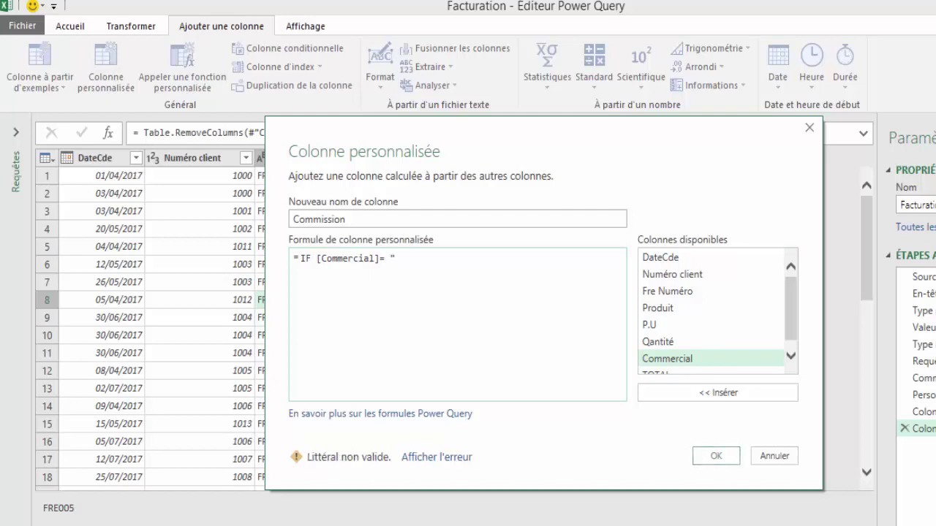
text(Hervé" t)
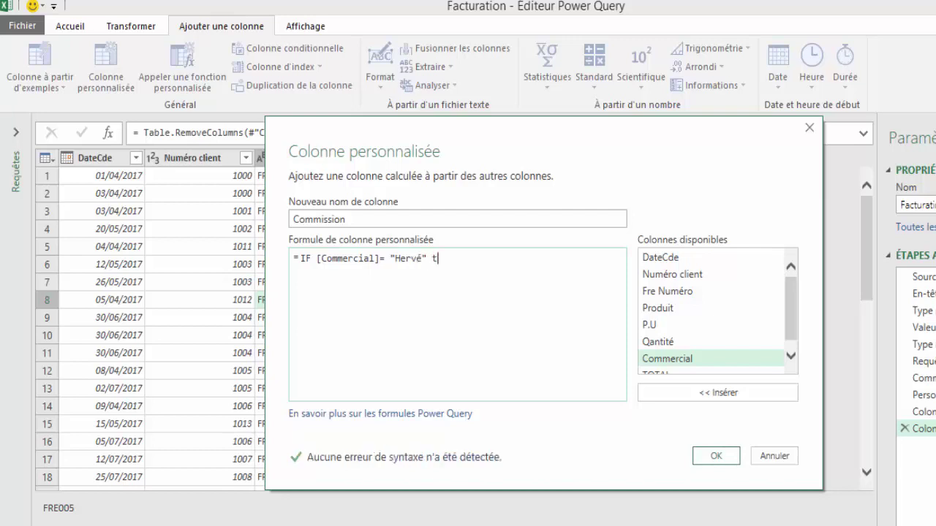
text(hen)
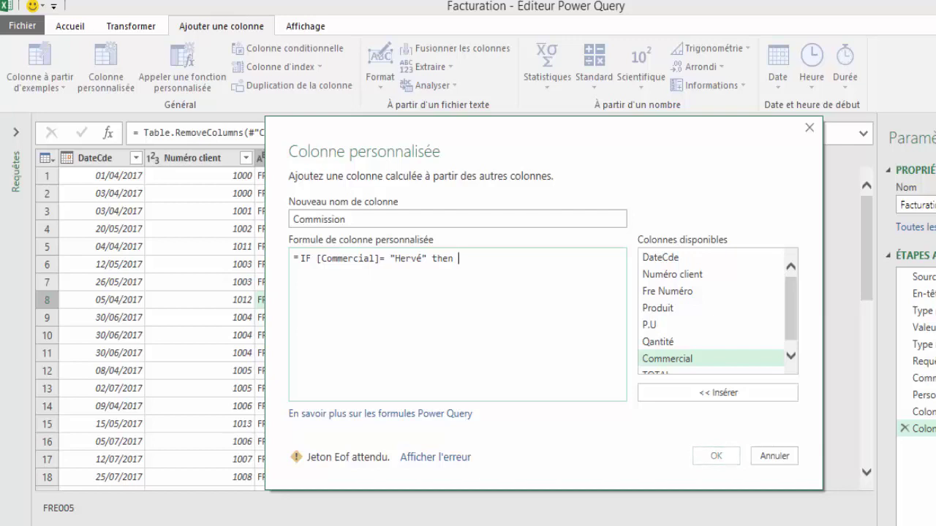
click(791, 356)
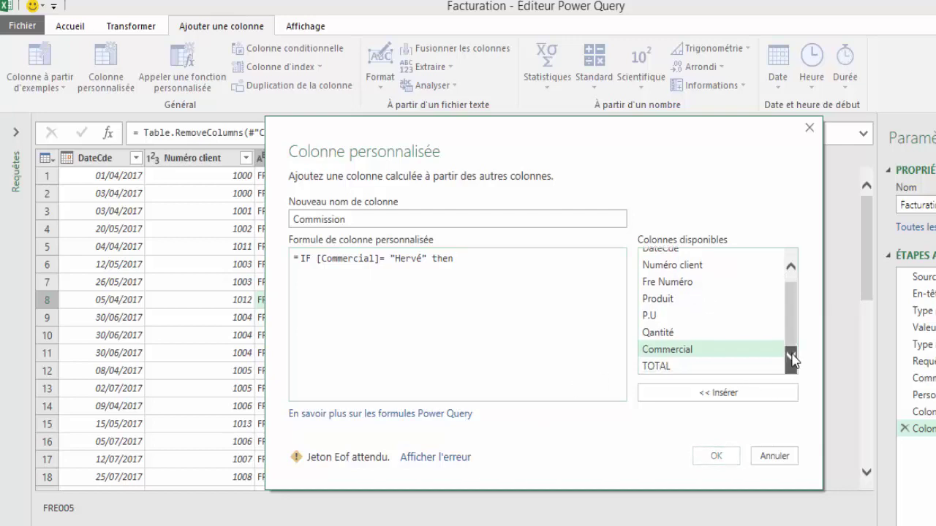
double_click(676, 369)
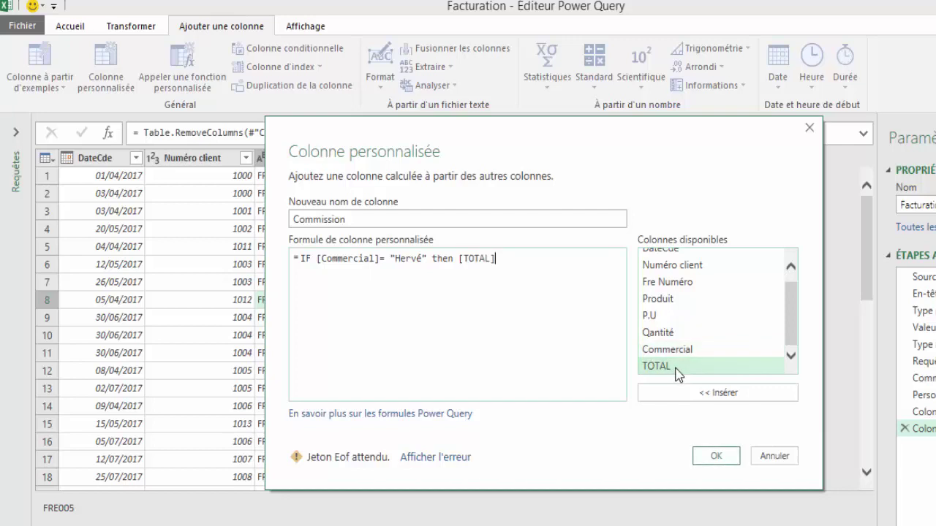
text( * 0)
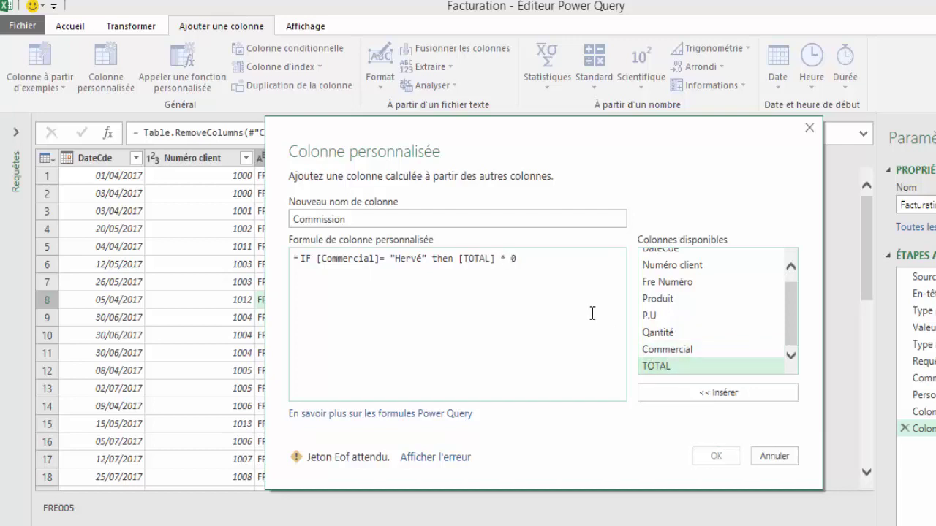
text(.02 )
text(else )
text(if)
Complete the formula: Amélie gets [TOTAL]*0.025, everyone else [TOTAL]*0.018.
double_click(667, 350)
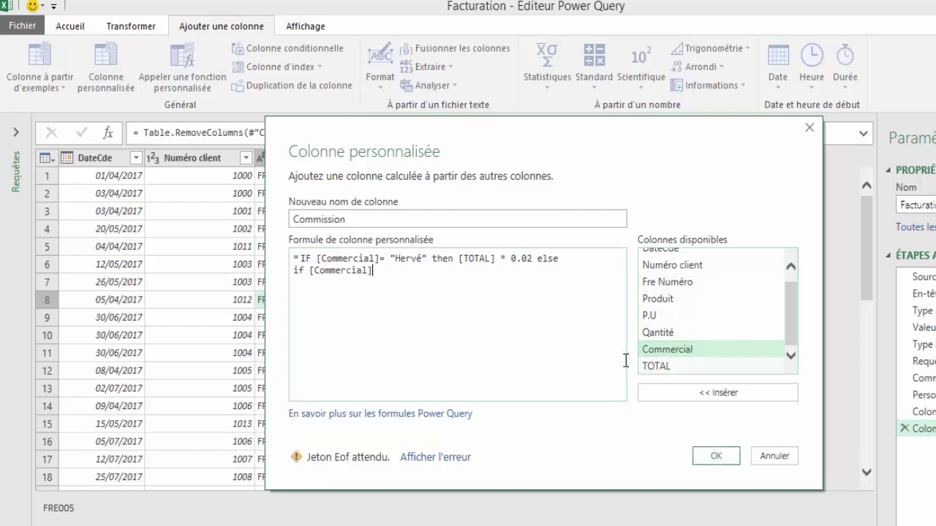
text( = )
text("A)
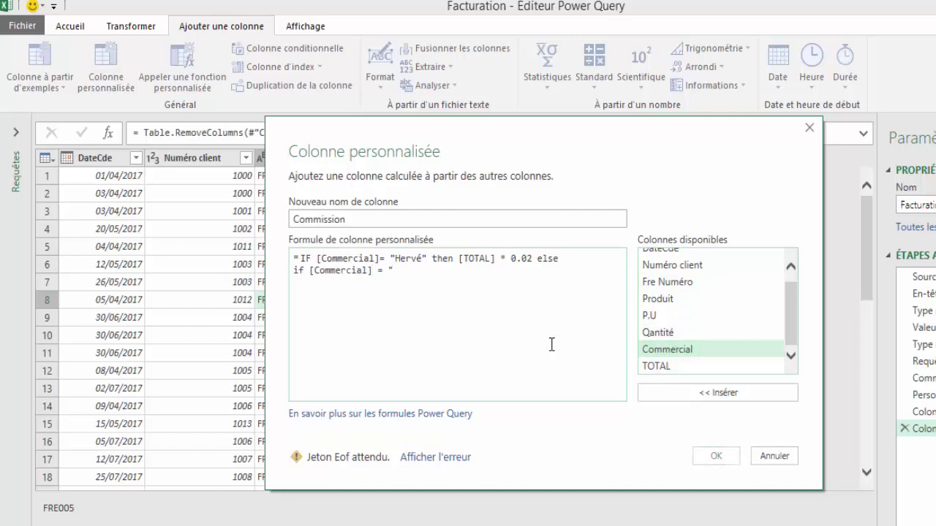
text(mé)
text(lie")
text( then)
click(675, 369)
double_click(675, 367)
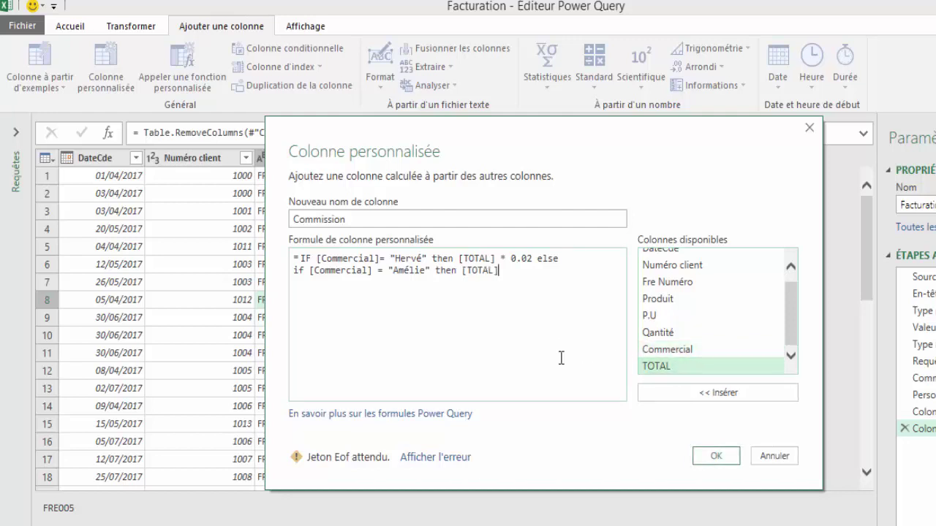
text(*)
text( 0.025)
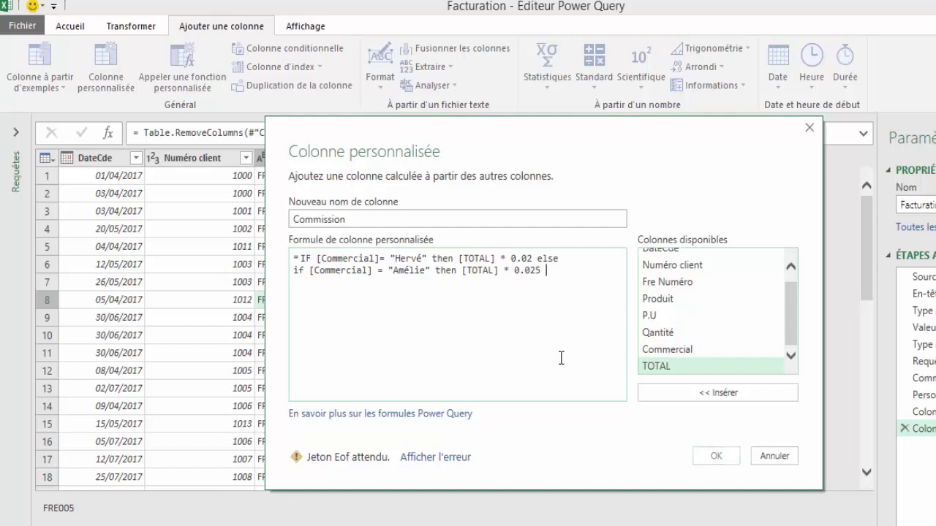
text(else)
click(655, 372)
double_click(655, 369)
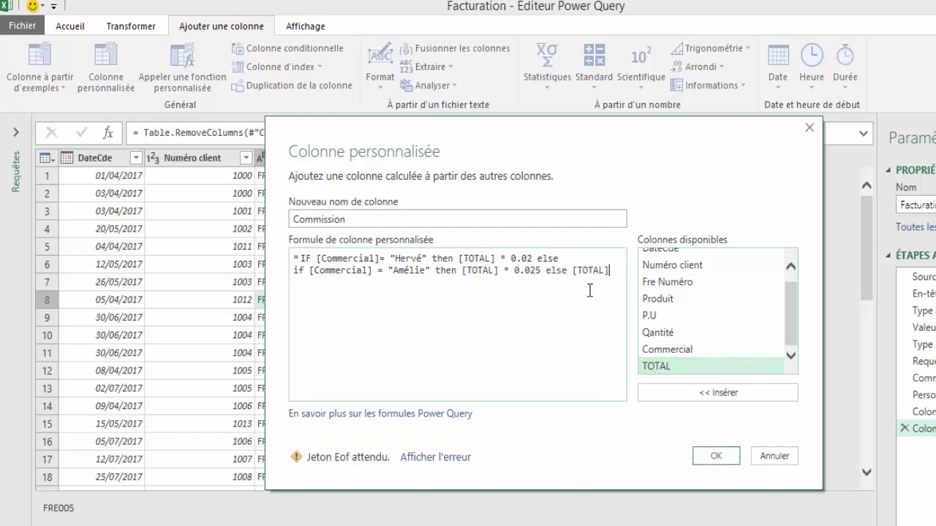
text(0)
text(.018)
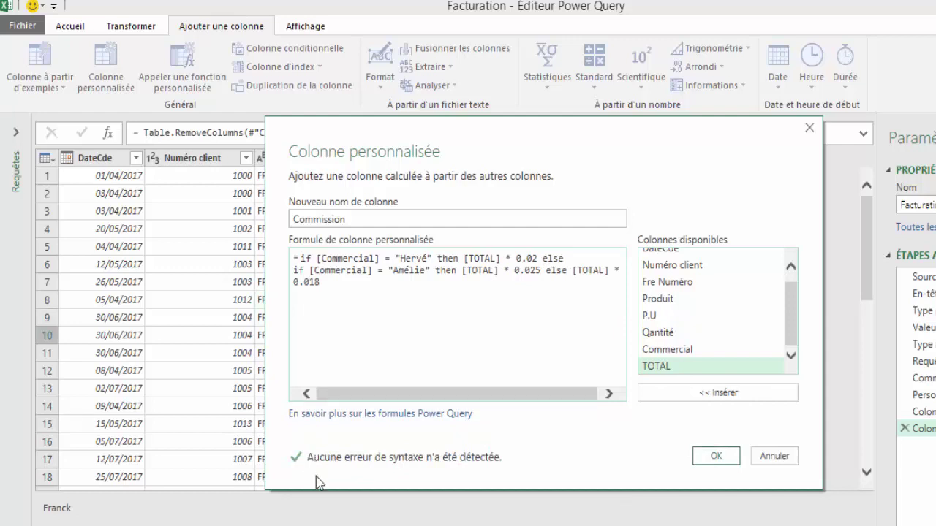
Confirm the Commission column and load the query into Excel via Fermer et charger.
click(715, 456)
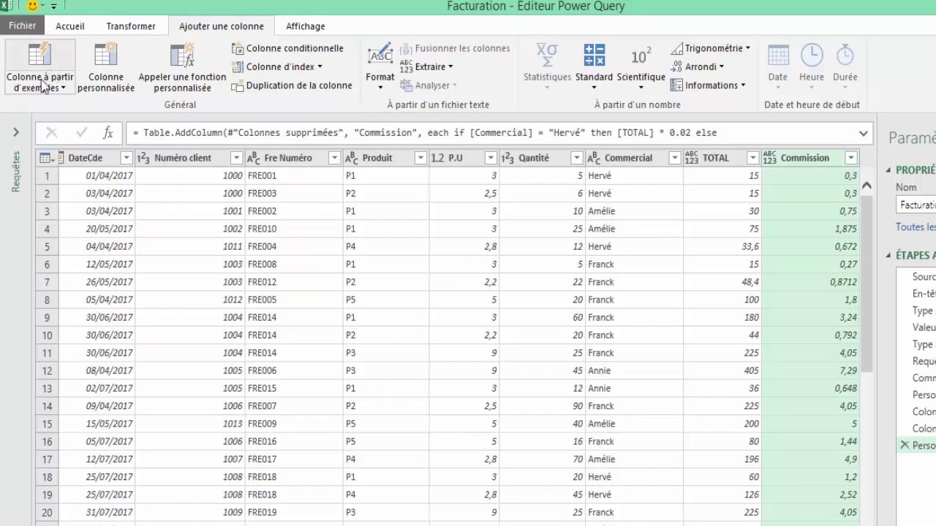
click(70, 26)
click(29, 87)
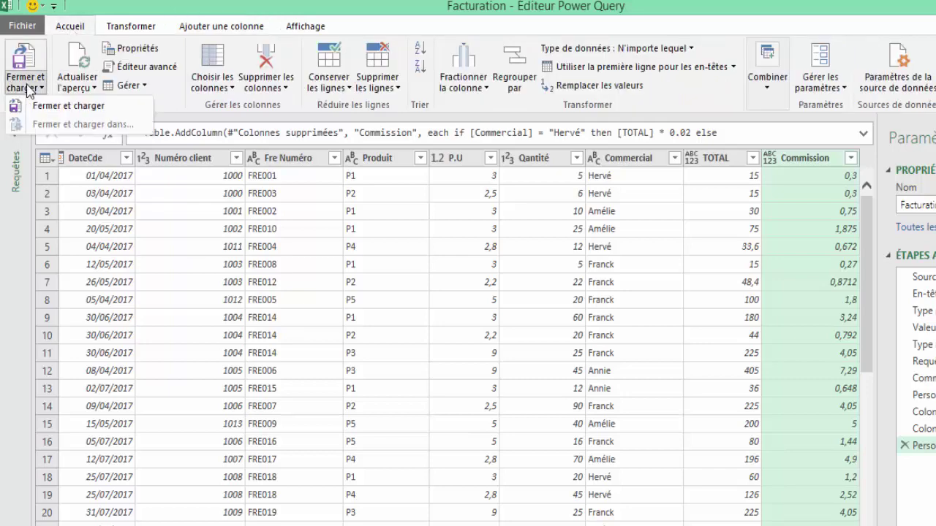
click(45, 109)
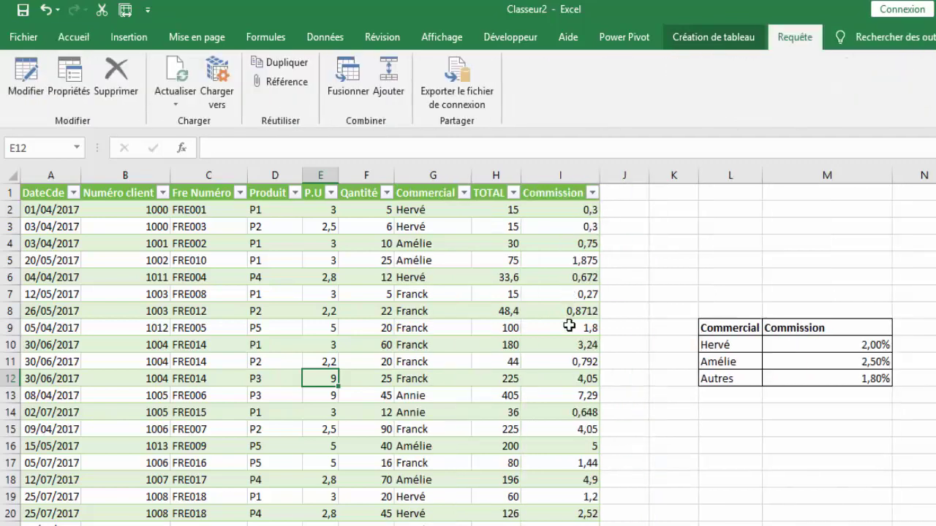
click(553, 172)
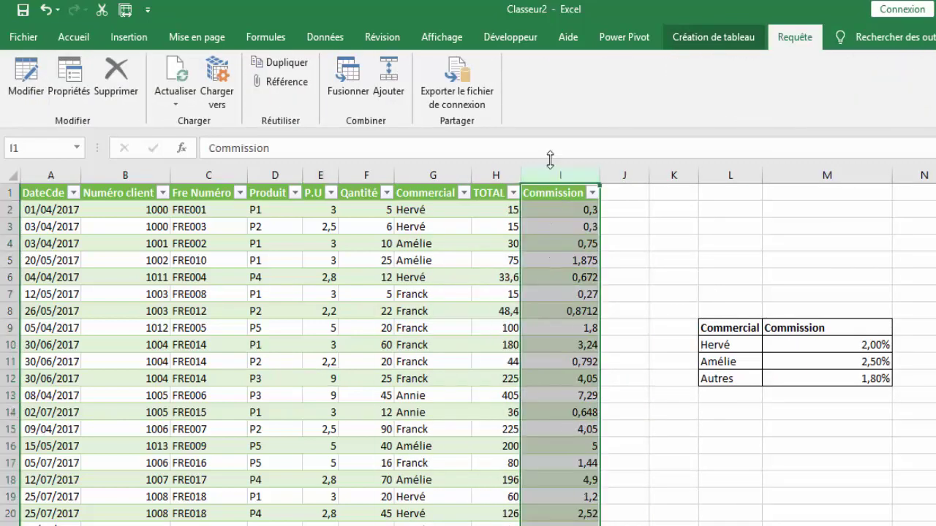
click(551, 284)
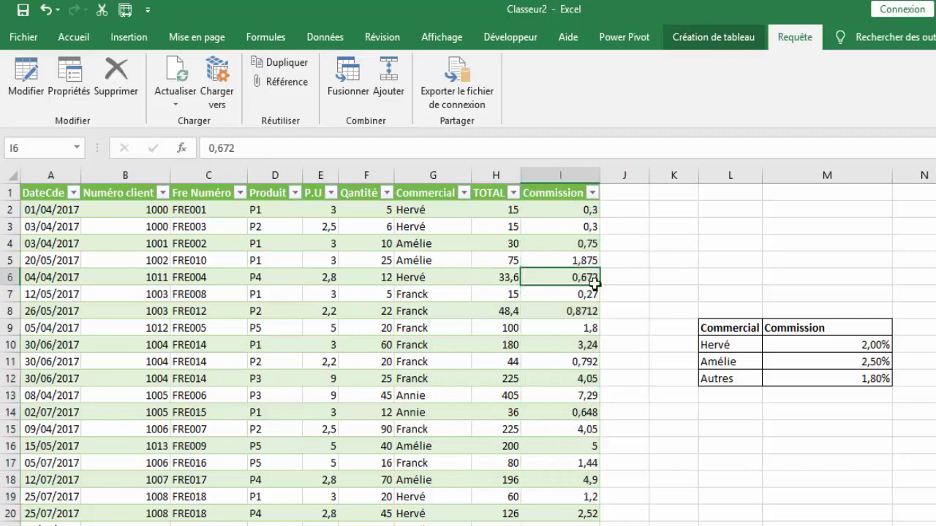
Delete columns L and M holding the commission rate table.
drag(727, 175, 862, 217)
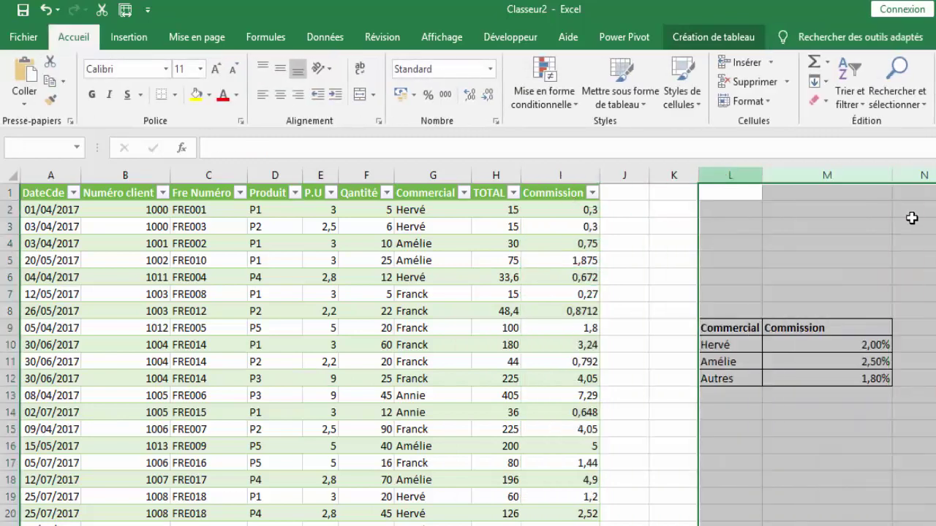
right_click(807, 259)
click(856, 397)
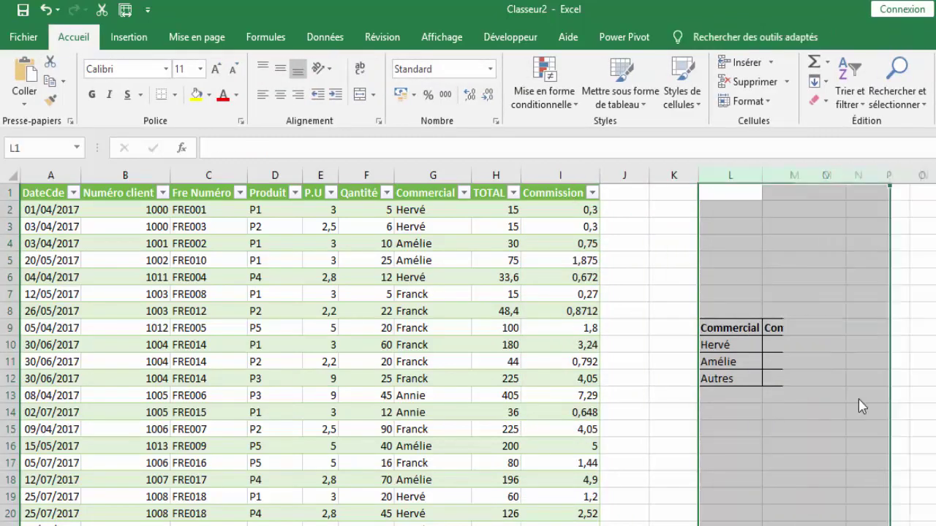
click(723, 361)
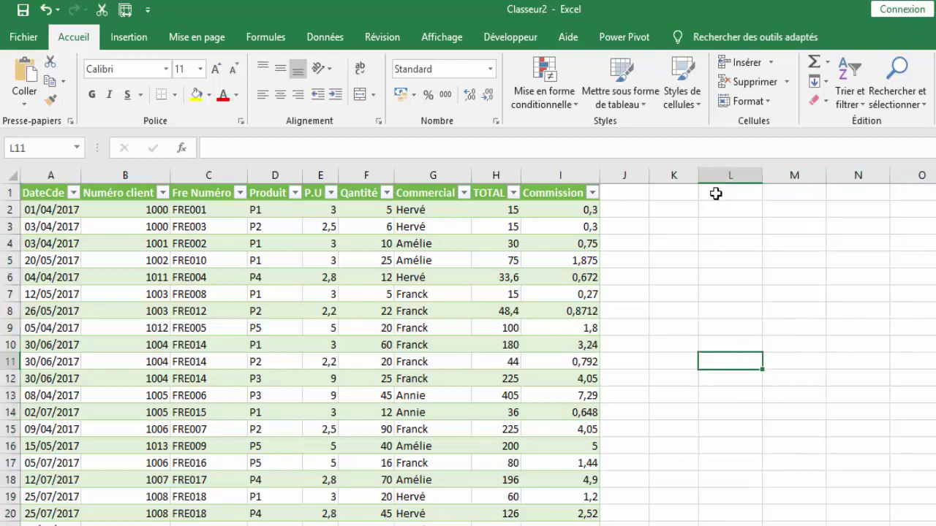
click(667, 193)
click(678, 205)
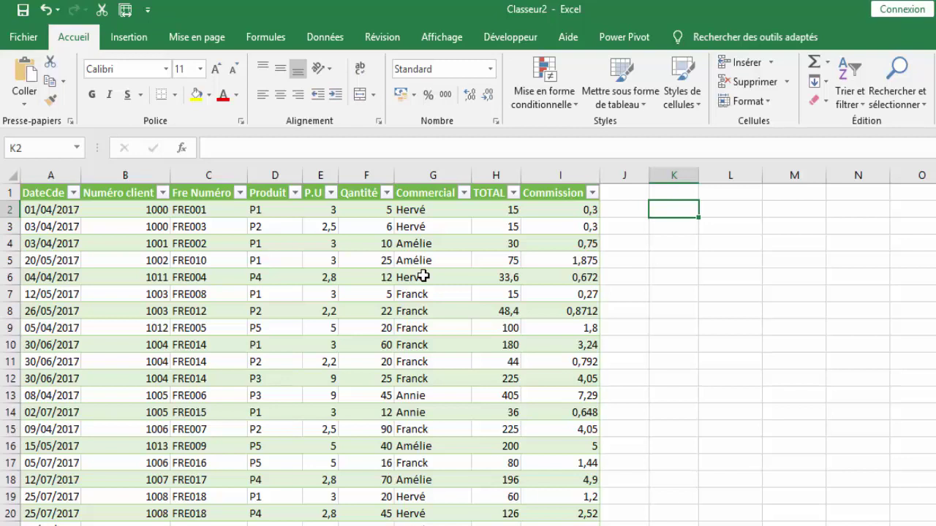
Start a new query from a Microsoft Access database using ListeCommerciaux.accdb.
click(332, 44)
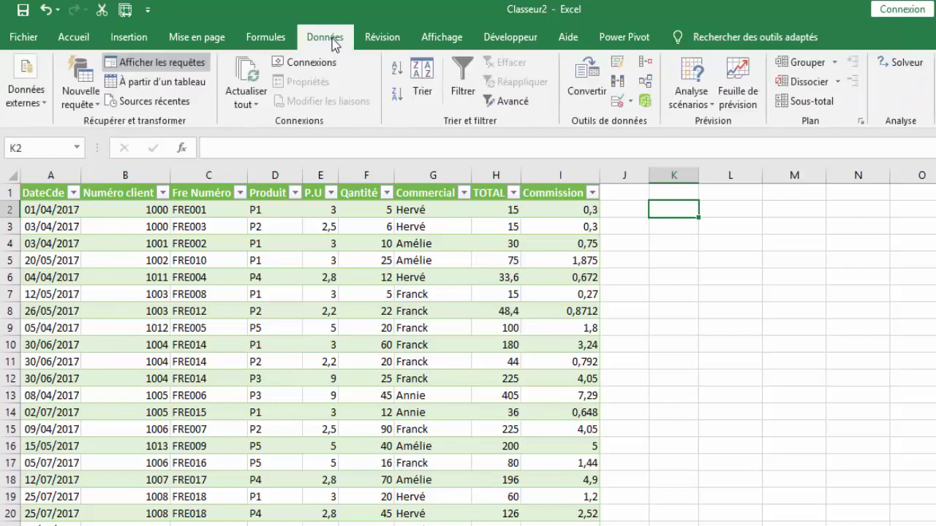
click(91, 106)
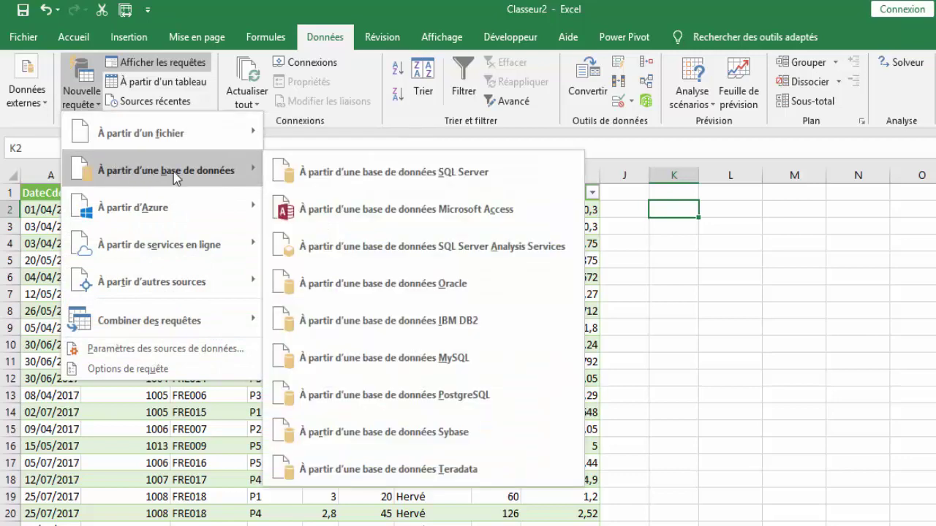
mouse_move(161, 171)
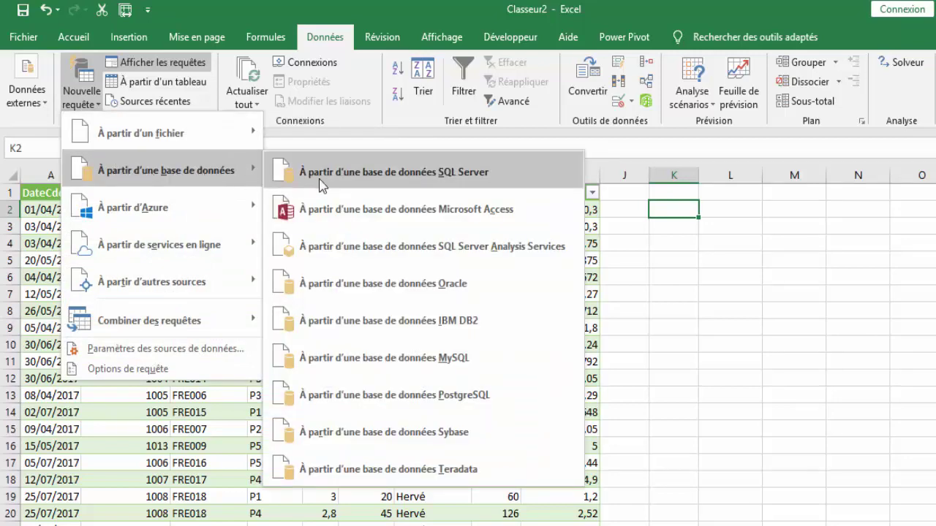
click(324, 212)
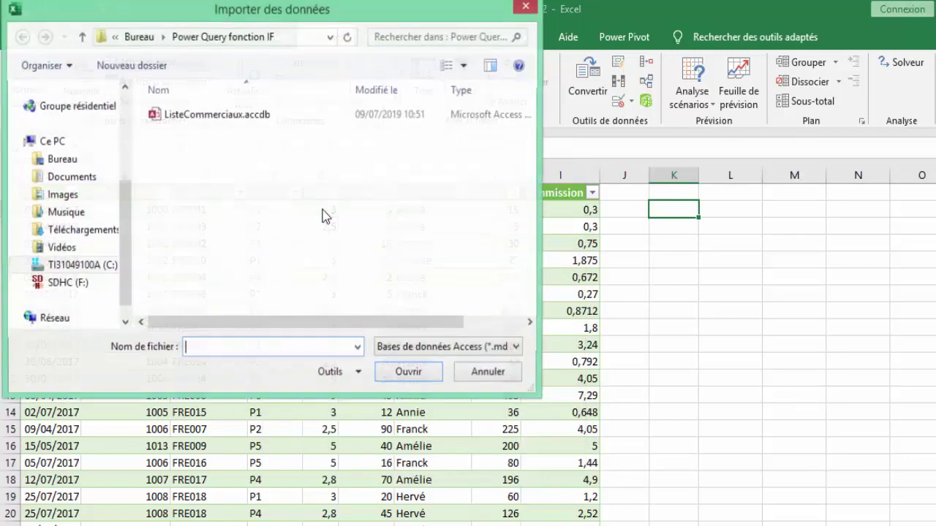
double_click(217, 117)
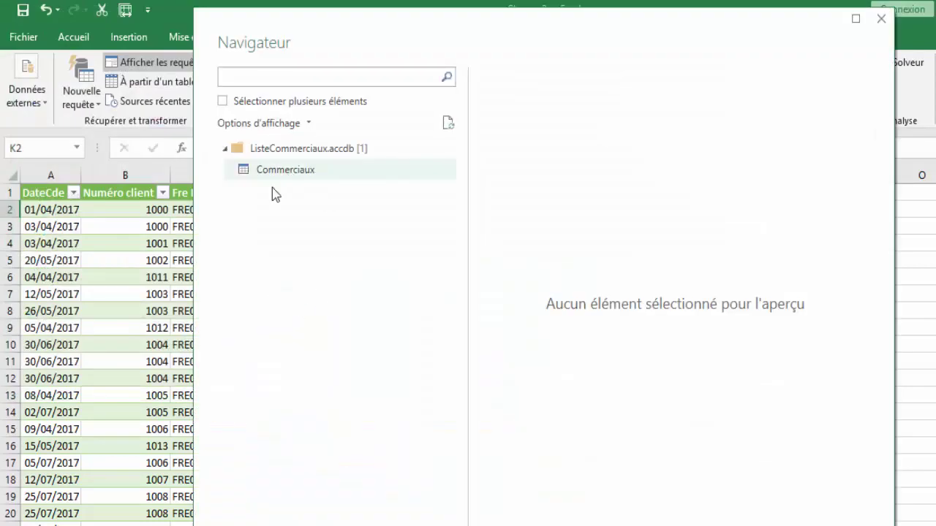
Sort the Commerciaux table by Commercial ascending and remove duplicate salespeople, leaving four names.
click(281, 176)
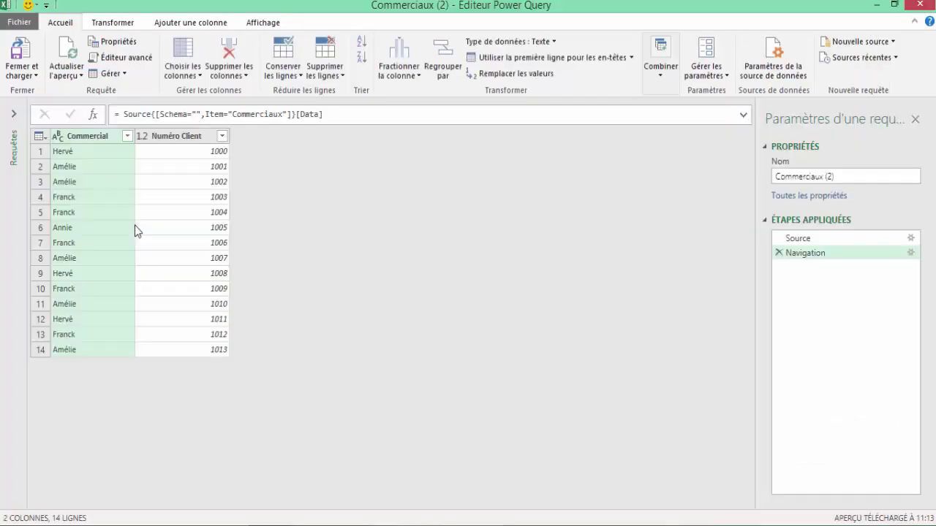
click(128, 136)
click(157, 155)
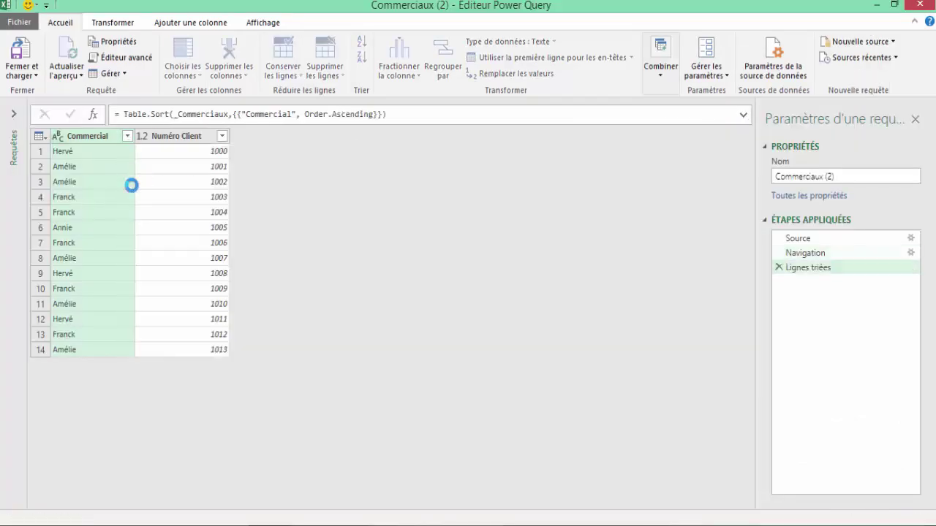
right_click(99, 135)
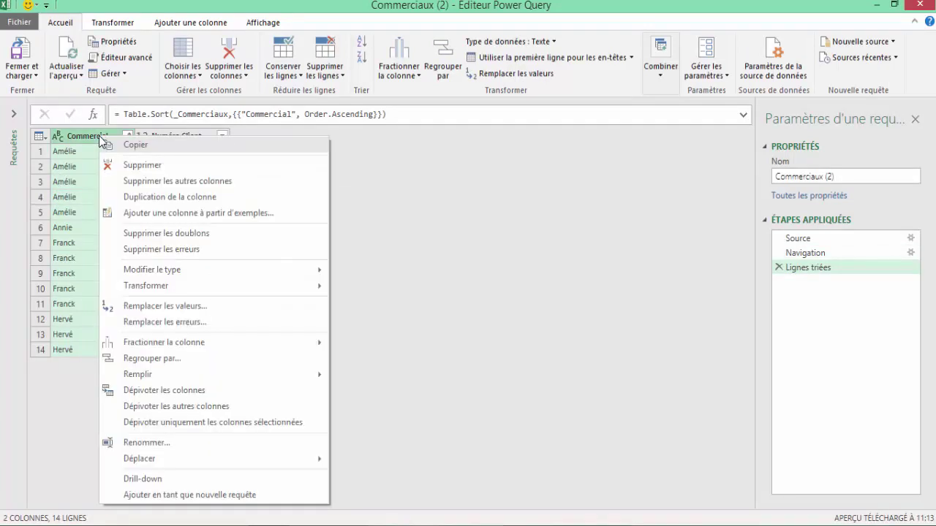
click(156, 234)
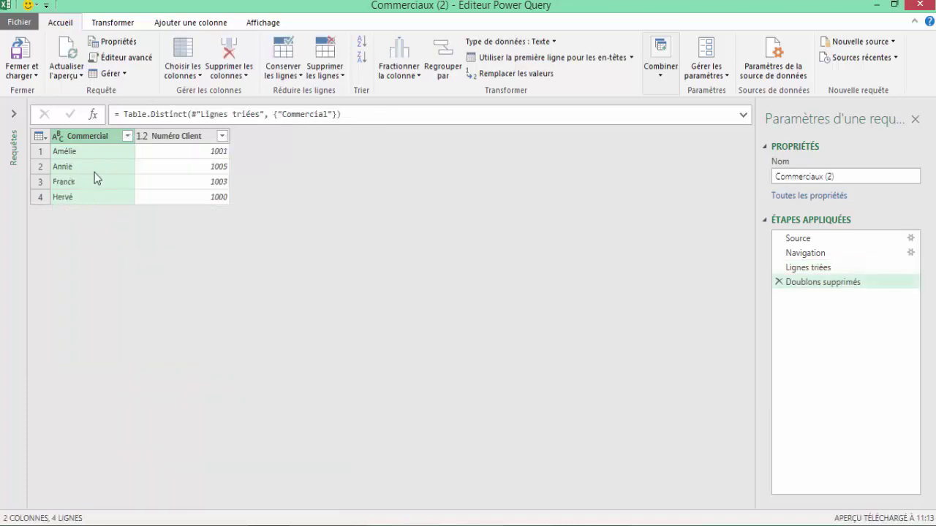
click(93, 170)
click(33, 75)
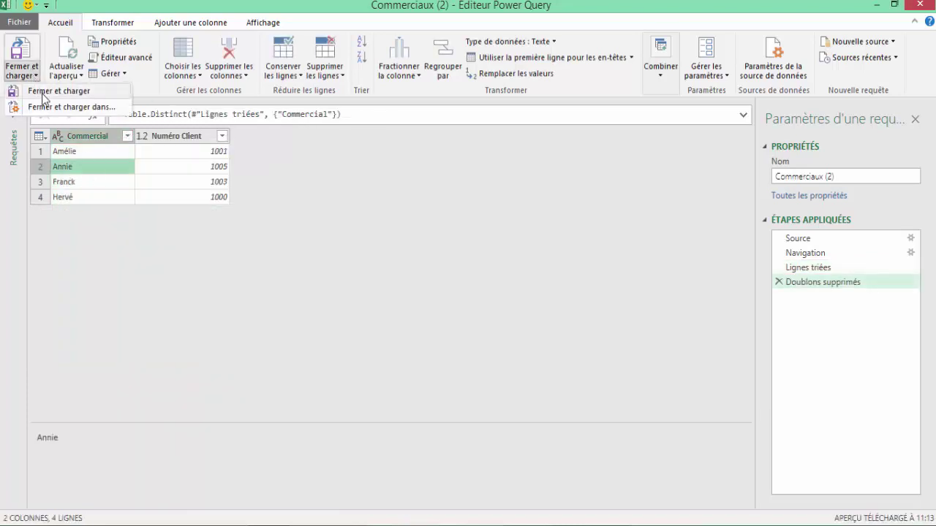
Load the deduplicated salesperson list onto new sheet Feuil4.
click(43, 94)
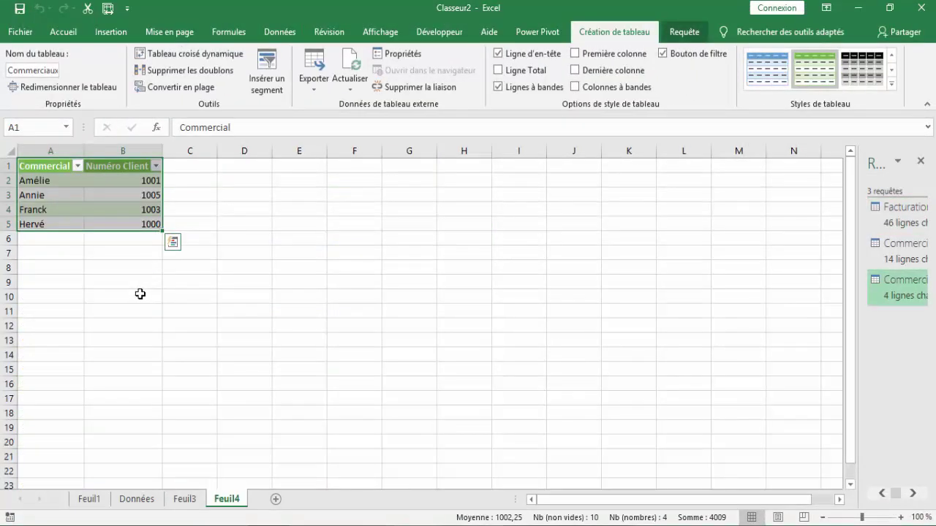
click(121, 204)
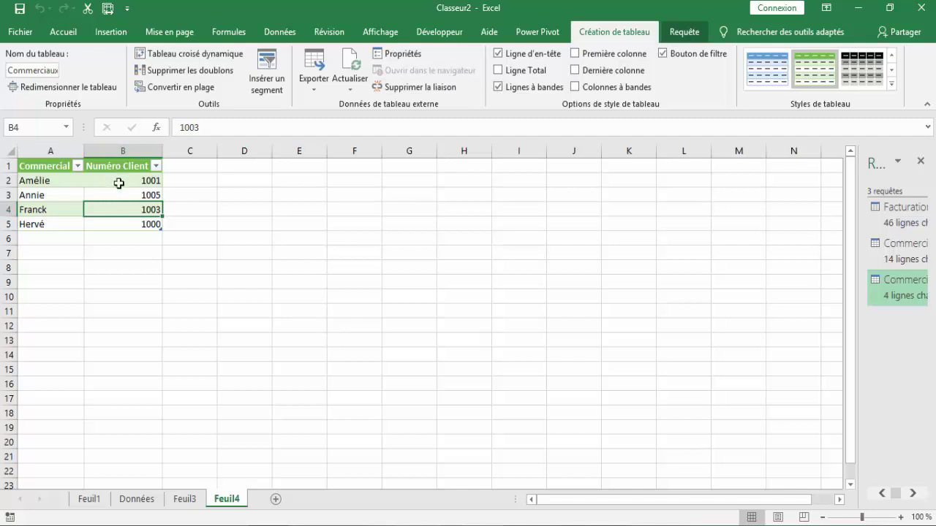
click(684, 32)
Delete the Numéro Client column from the query and reload the single Commercial column.
click(22, 66)
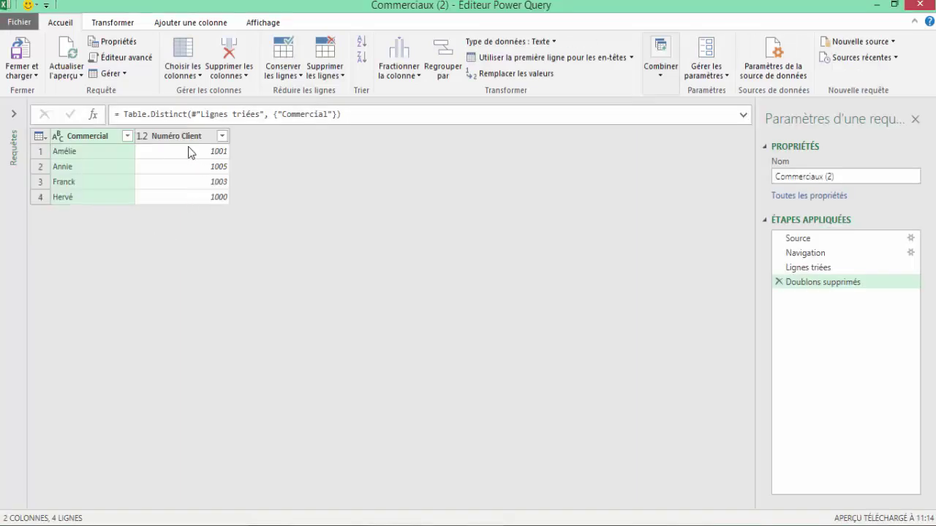
click(177, 141)
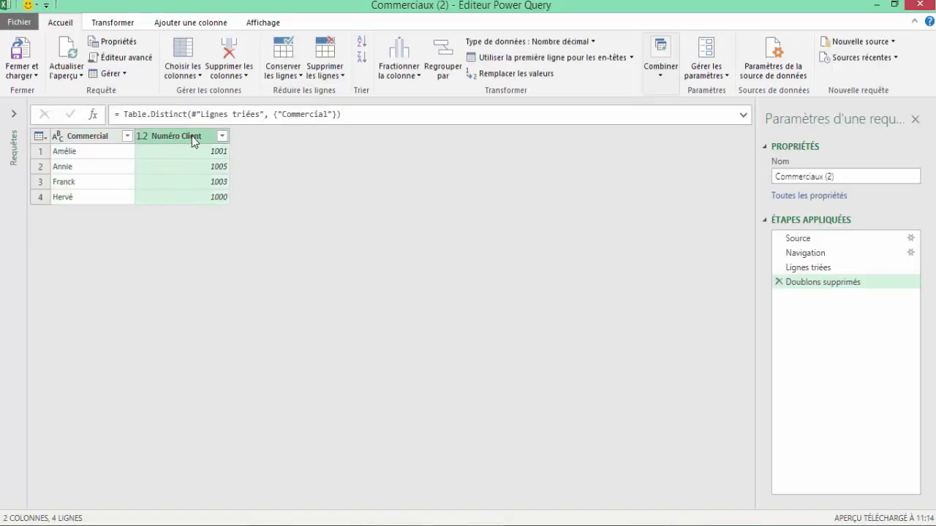
right_click(193, 141)
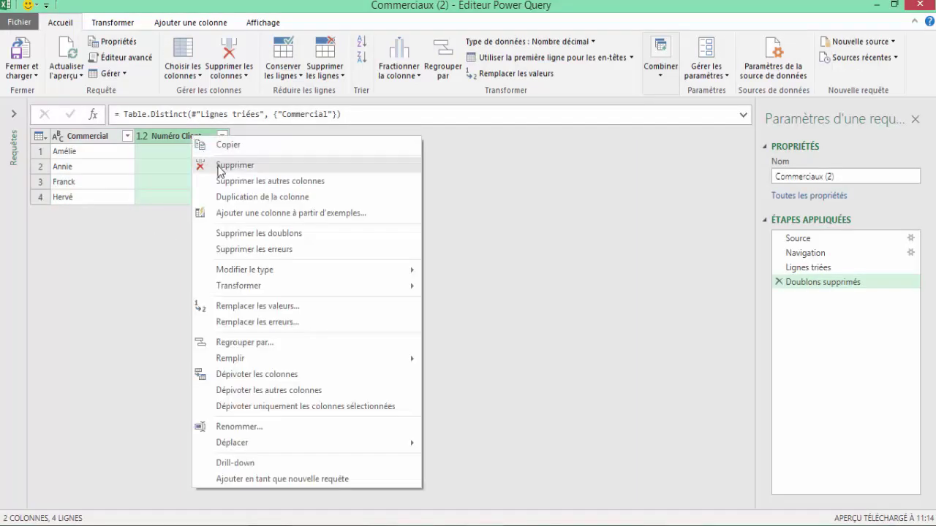
click(218, 168)
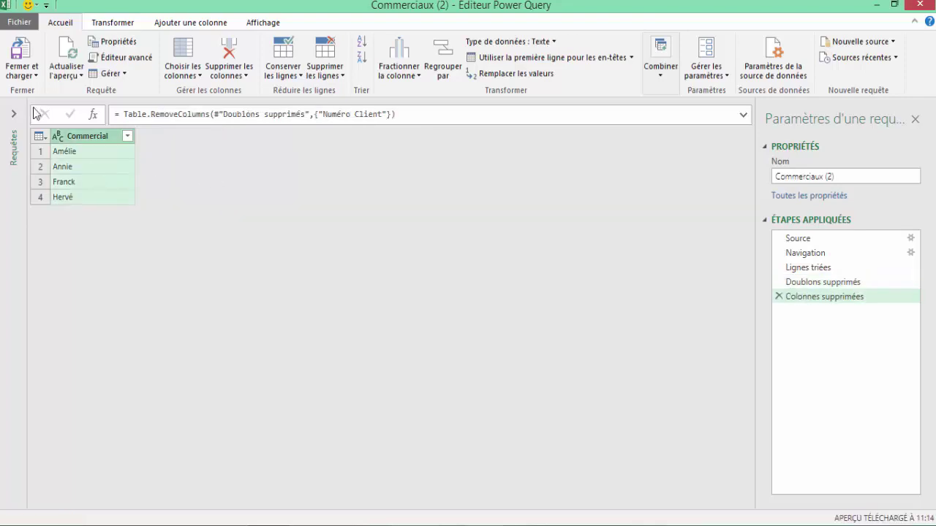
click(22, 71)
click(46, 93)
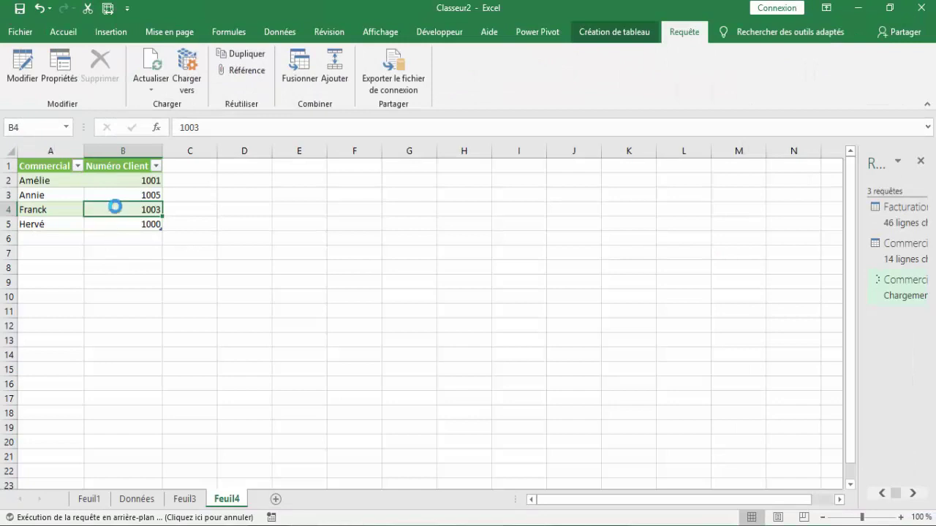
click(49, 191)
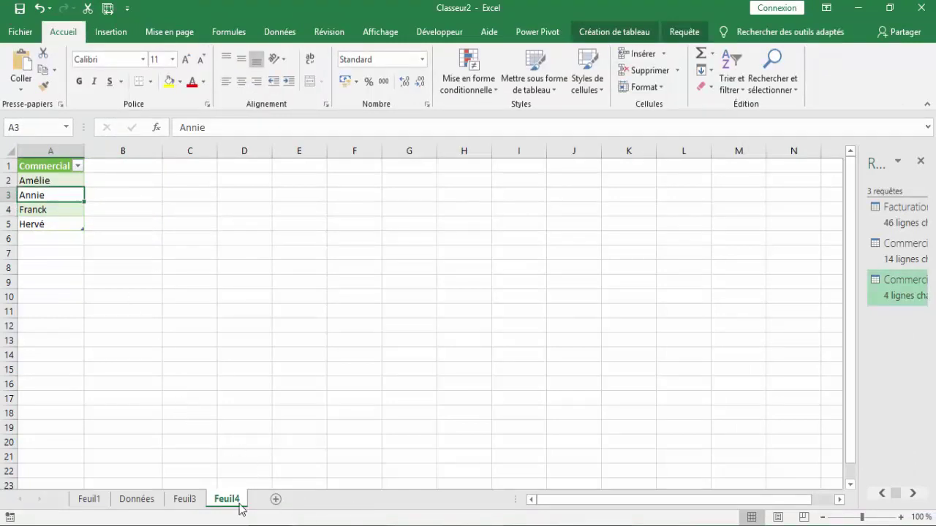
click(185, 499)
Widen column K and set K2's data validation to allow a List.
click(139, 499)
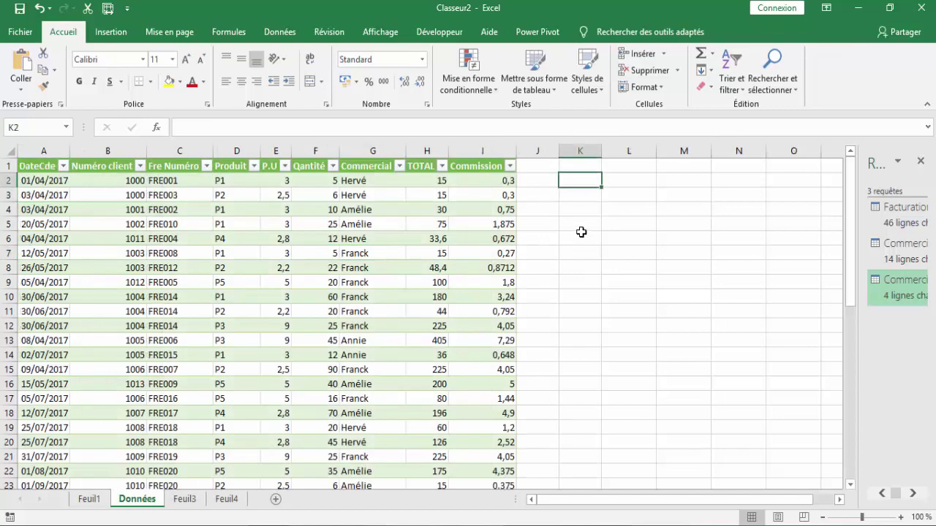
drag(599, 149, 632, 148)
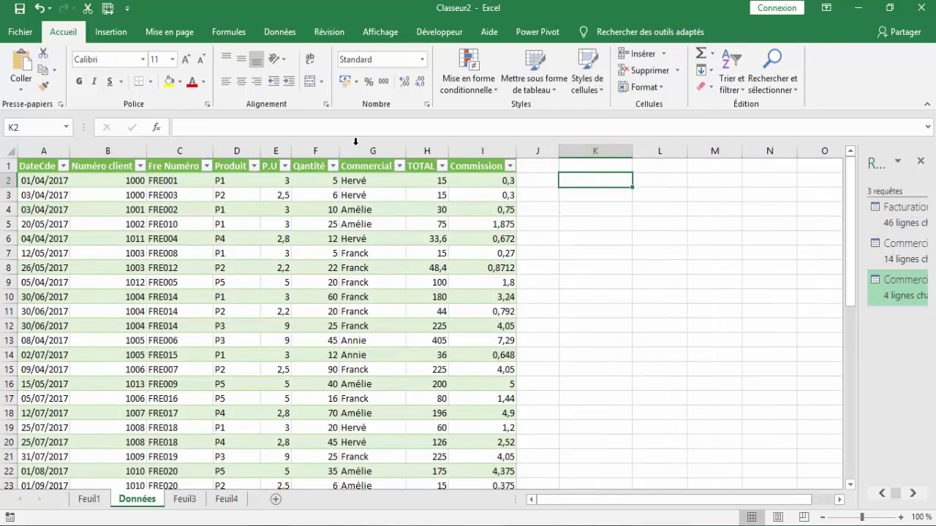
click(284, 34)
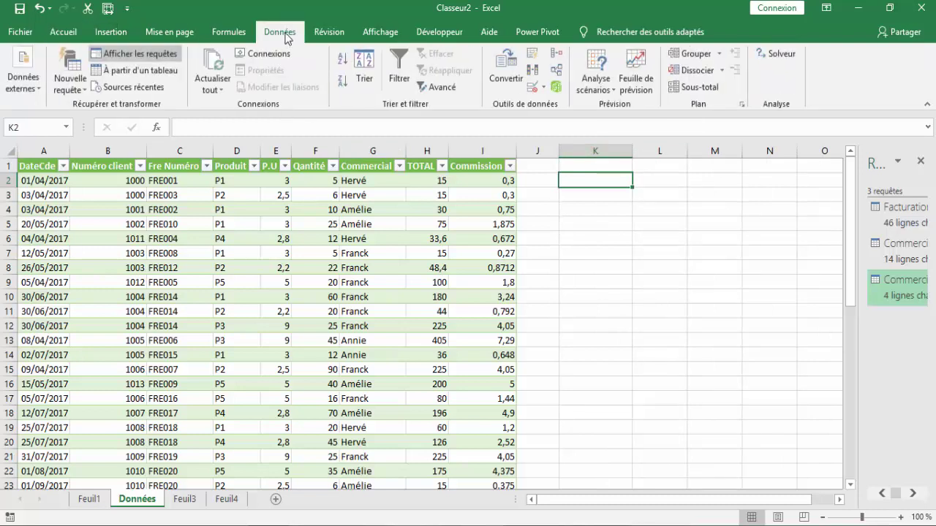
click(539, 87)
click(549, 106)
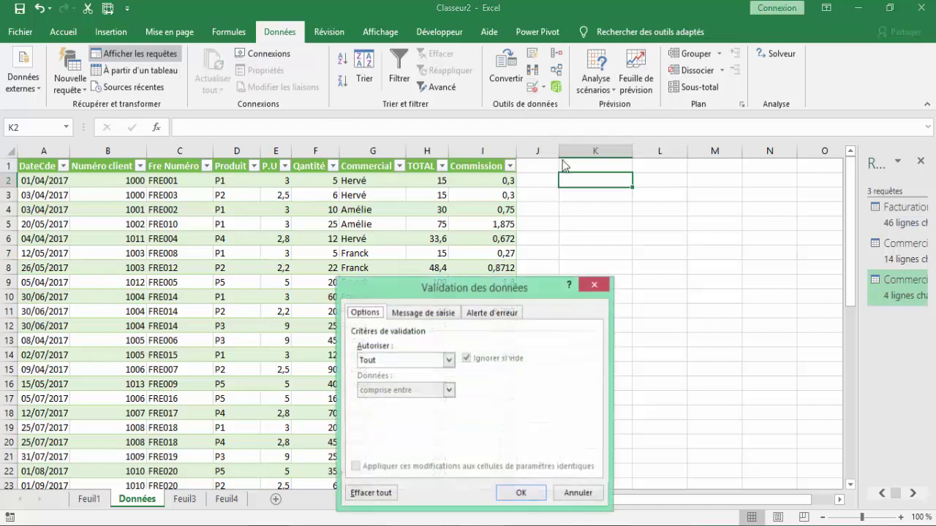
click(407, 364)
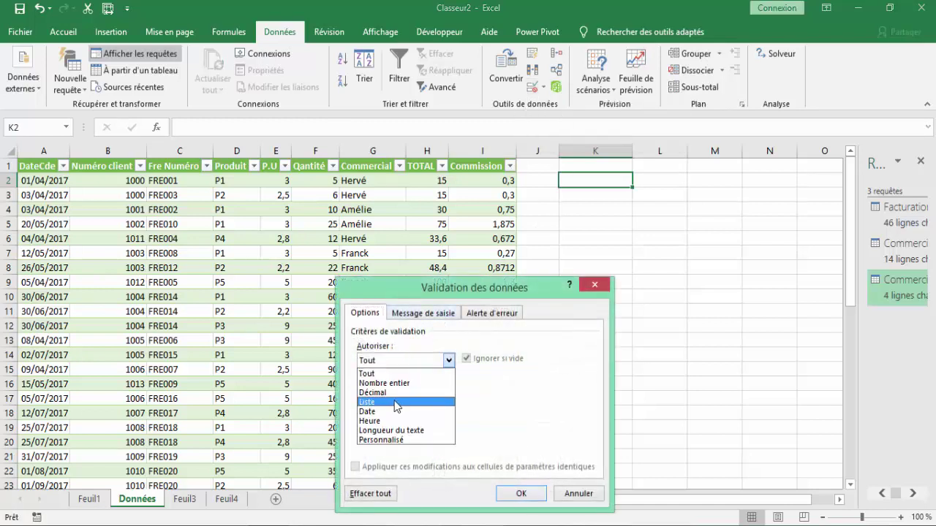
click(396, 402)
click(400, 417)
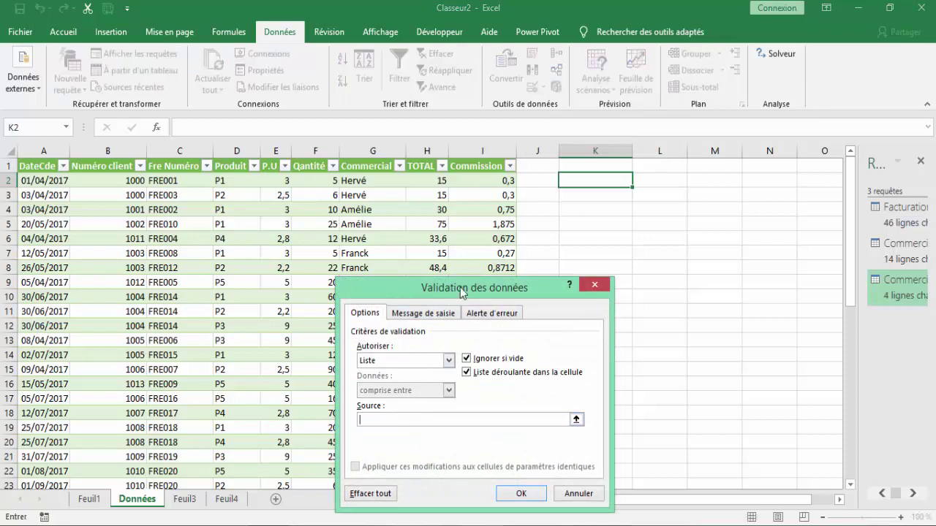
Use Feuil4!$A$2:$A$5 as the list source and check K2's dropdown shows four salespeople.
drag(465, 290, 598, 343)
click(227, 499)
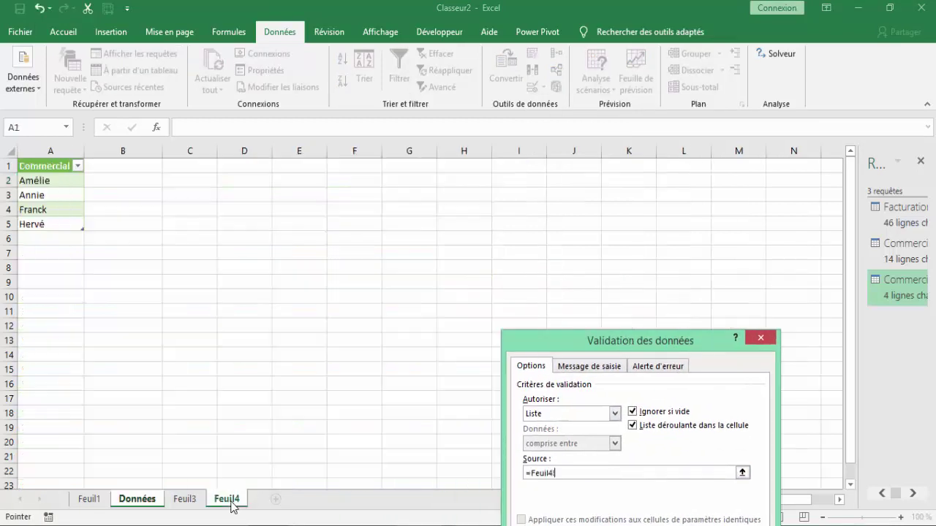
drag(61, 180, 62, 220)
key(Return)
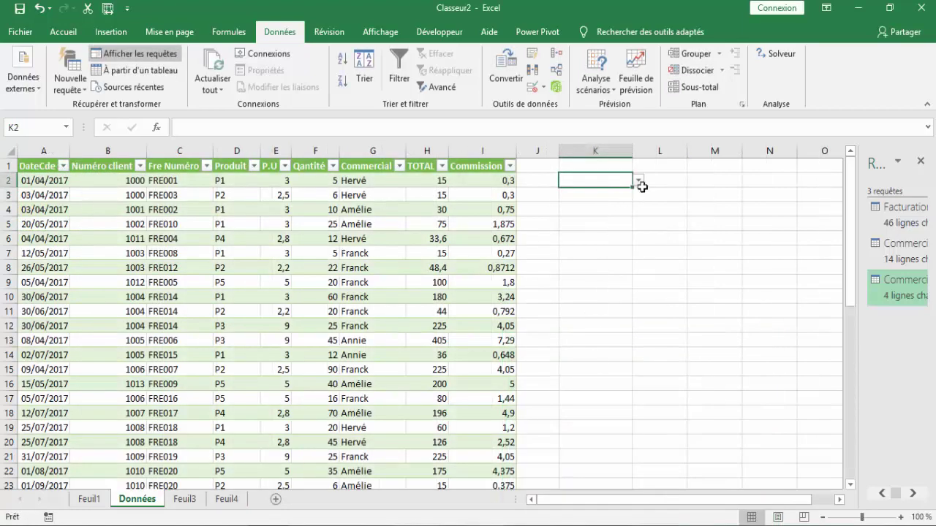
click(638, 180)
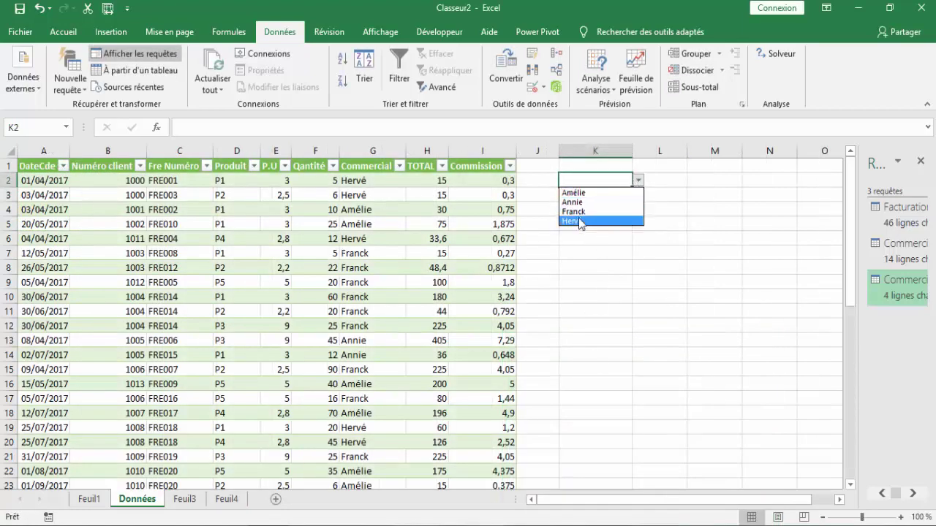
click(668, 179)
click(668, 178)
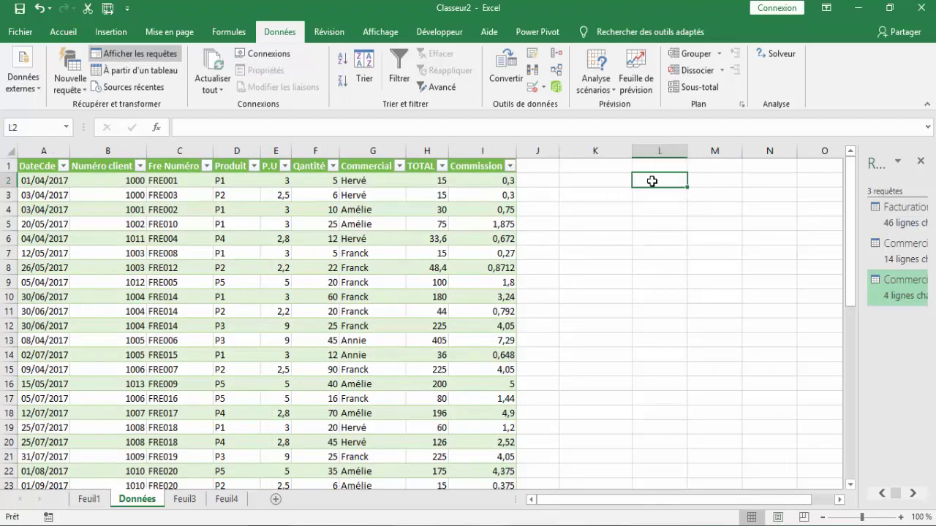
Widen column L to fit the commission total, leaving K2's fill colour unchanged.
click(611, 180)
click(56, 33)
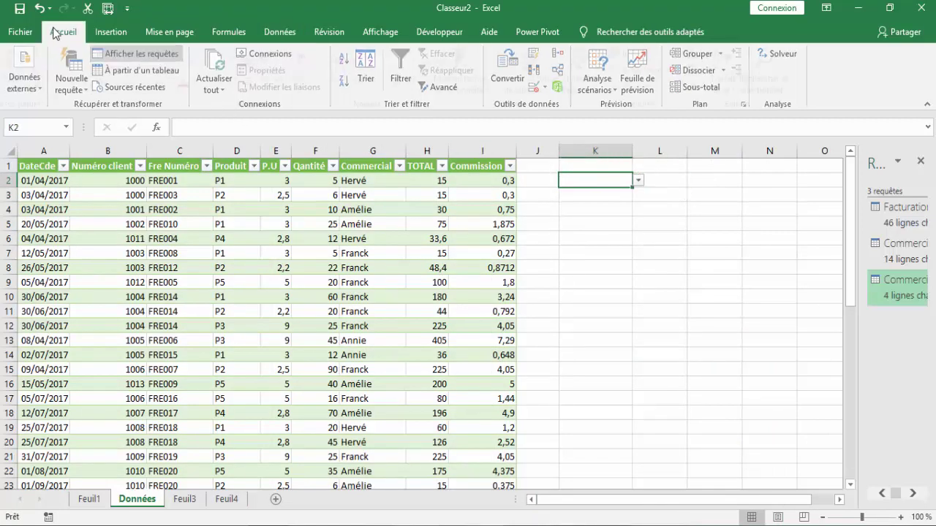
click(180, 82)
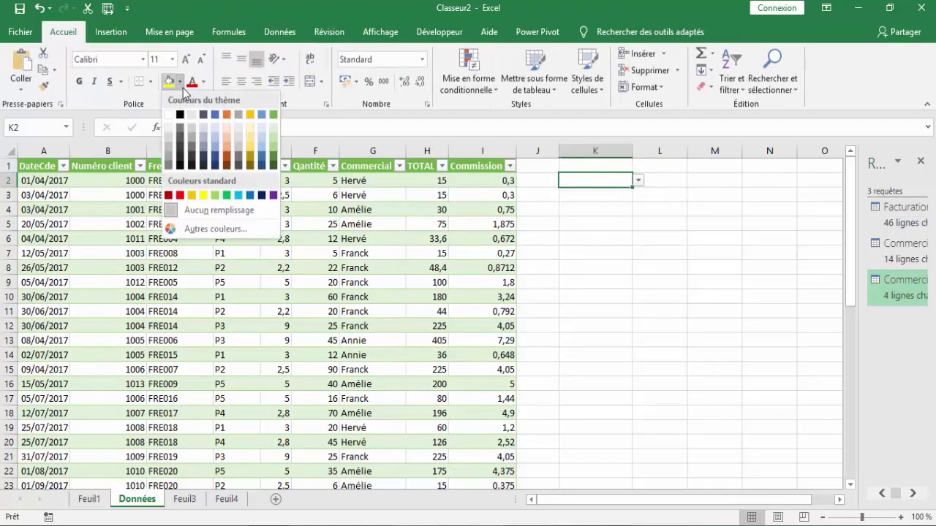
click(475, 179)
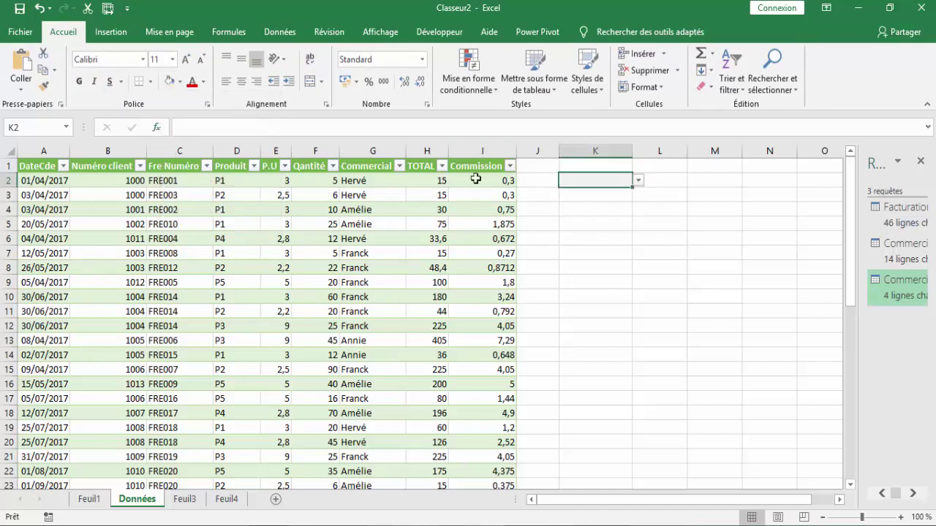
click(663, 181)
click(688, 149)
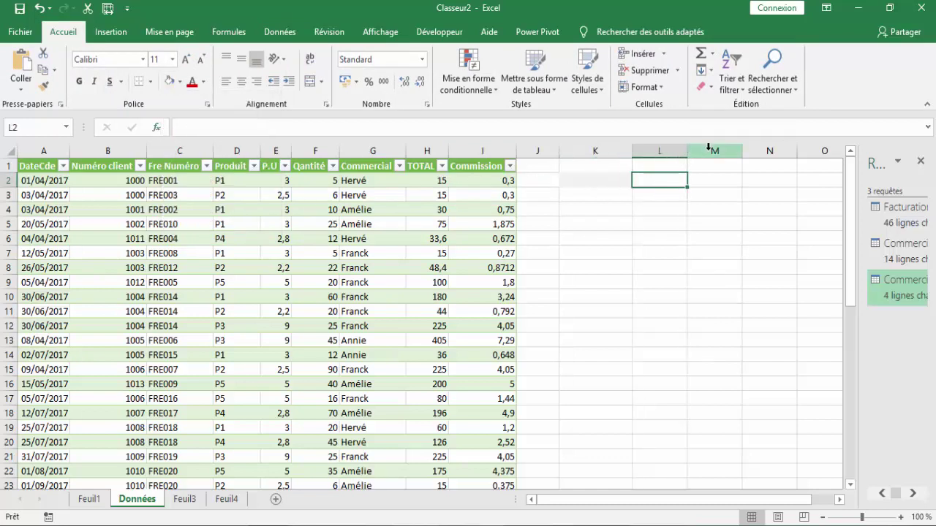
drag(688, 151, 737, 151)
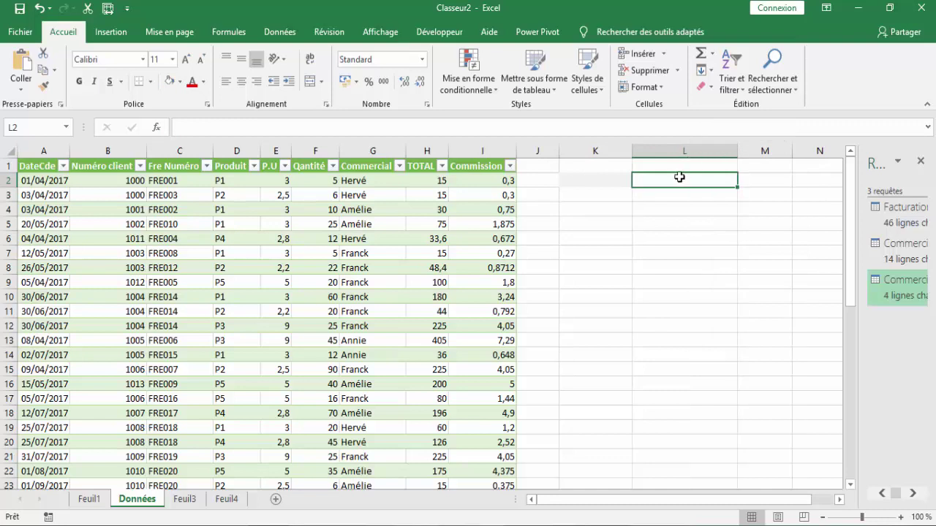
Begin =SOMME.SI( in L2 with Facturation[Commercial] as the criteria range.
text(=si)
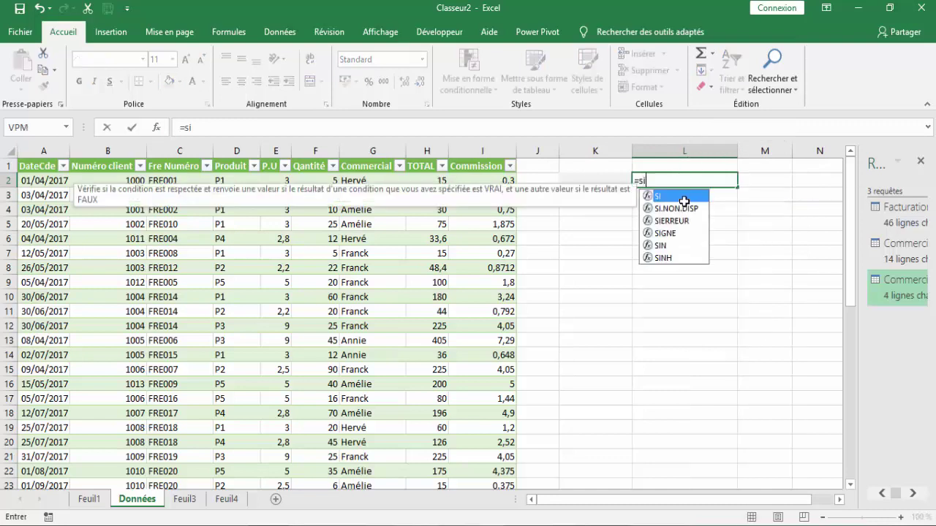
text(mme)
key(BackSpace)
key(BackSpace)
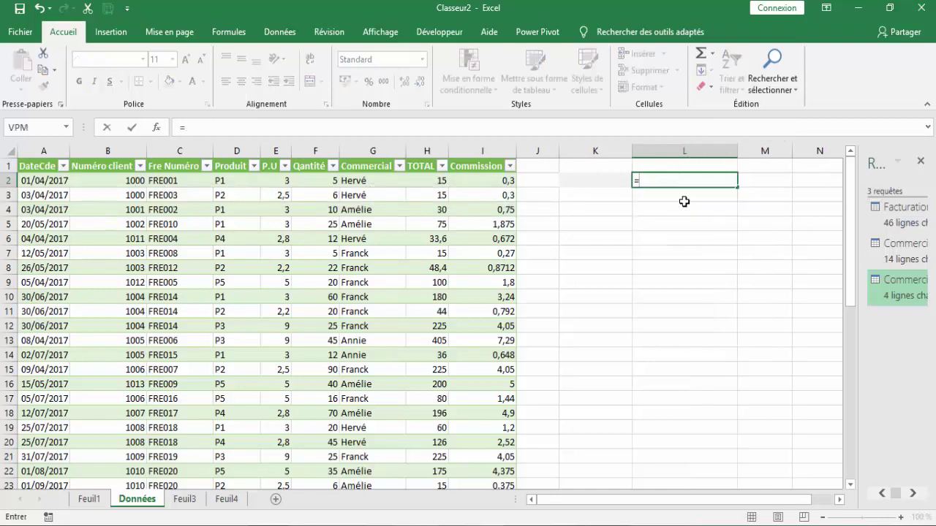
text(somme.SI)
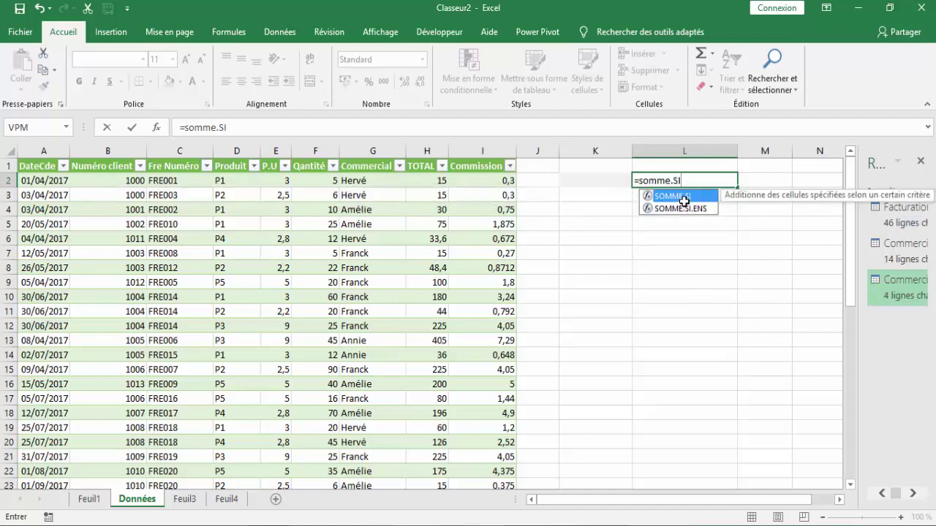
text(5)
text(()
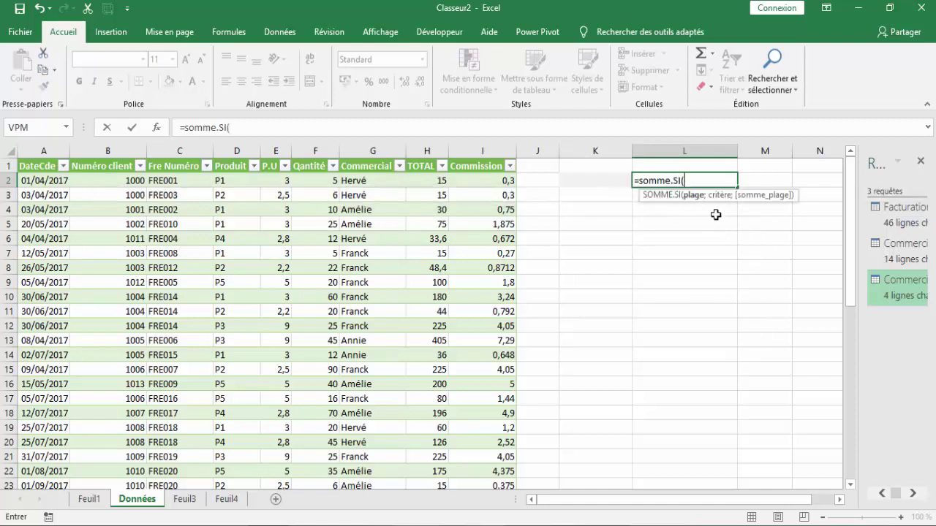
click(367, 180)
key(ctrl+shift+Down)
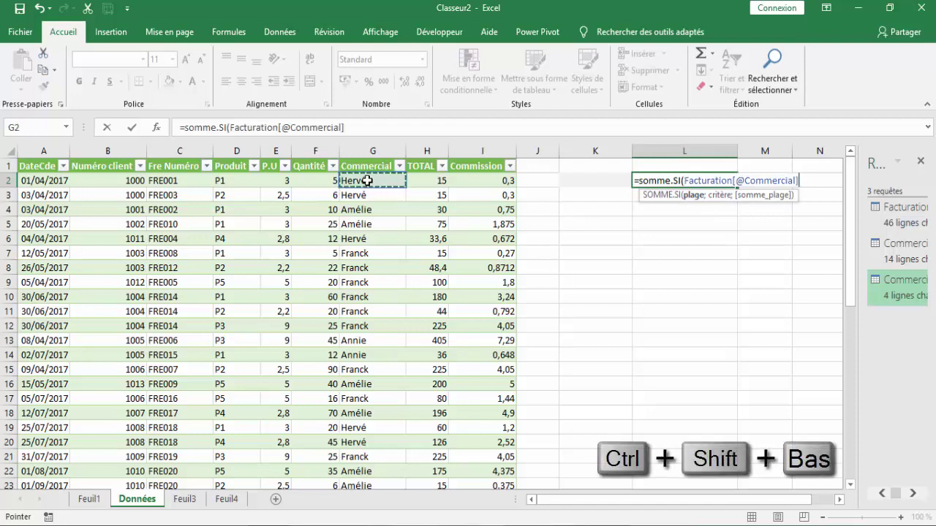
key(ctrl+shift+Down)
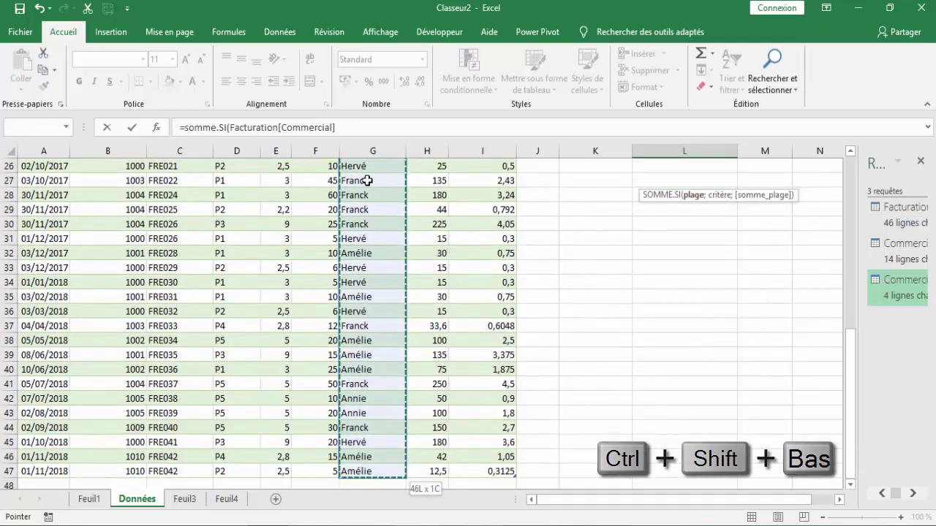
drag(850, 380, 831, 175)
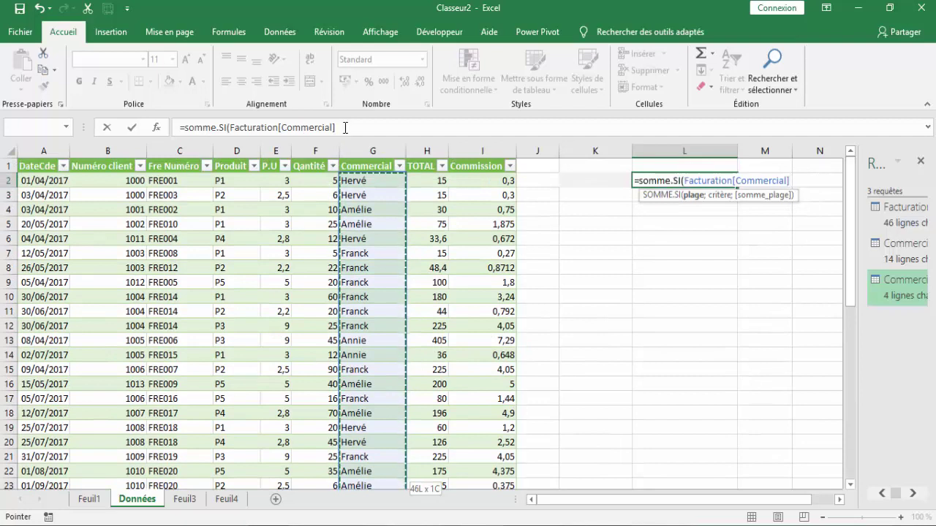
click(345, 127)
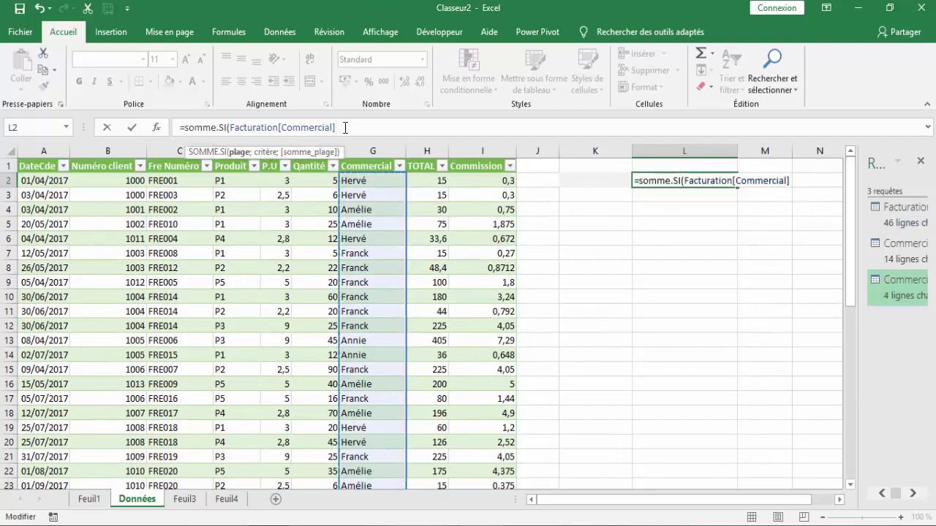
Complete the formula with K2 as criterion and Facturation[Commission] as the sum range.
text(;)
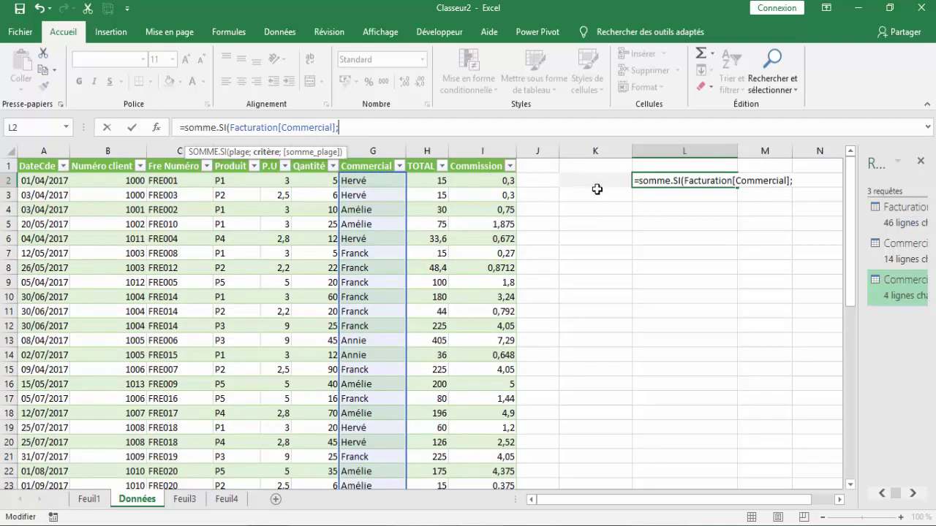
click(597, 182)
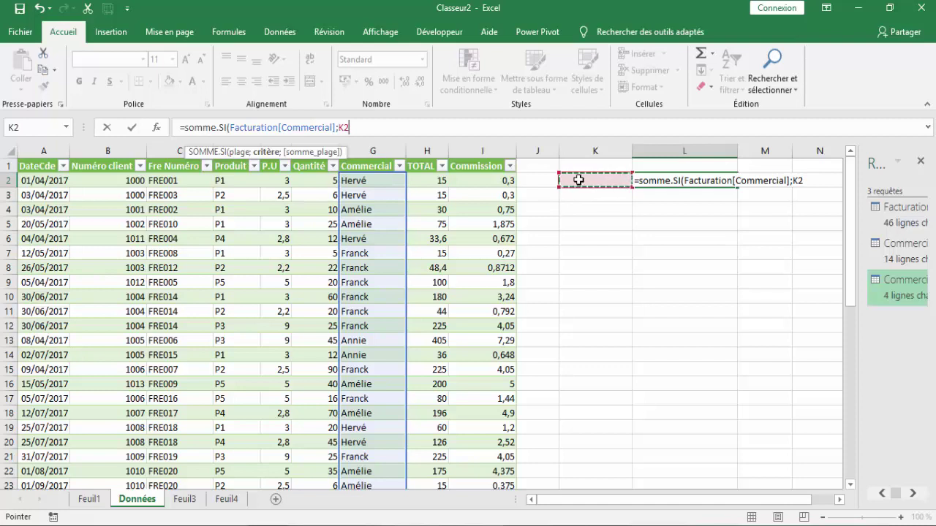
text(;)
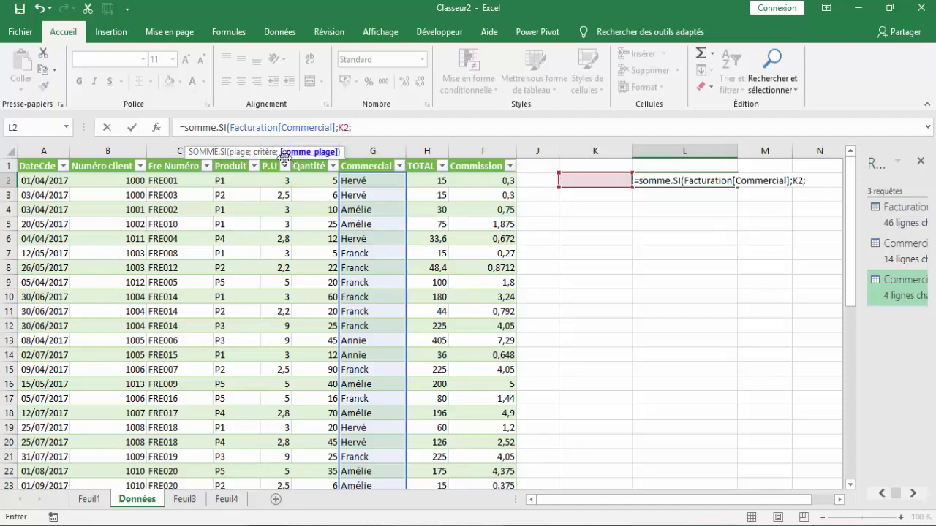
drag(284, 157, 616, 281)
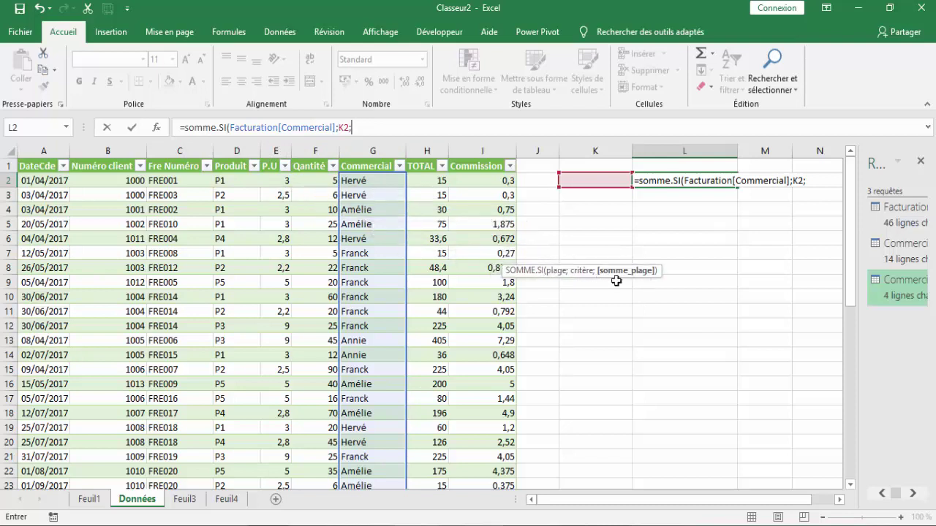
click(494, 179)
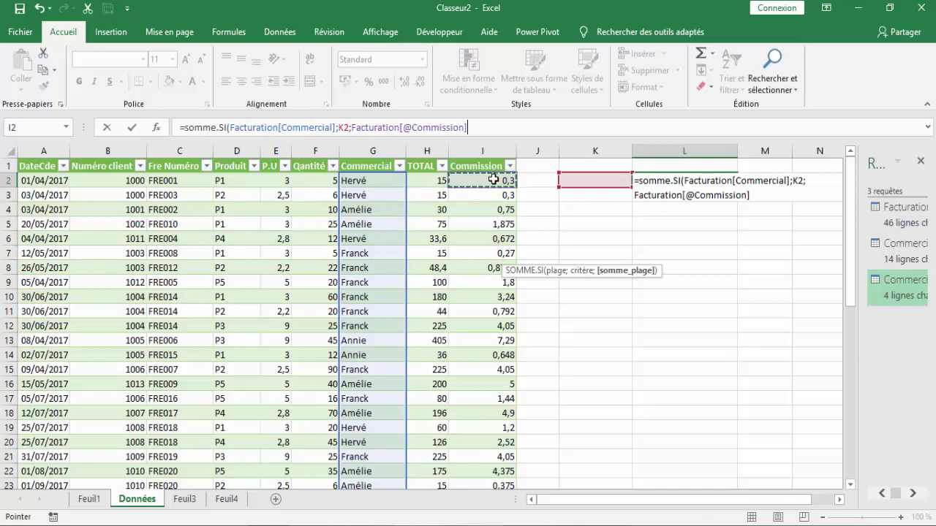
key(ctrl+shift+Down)
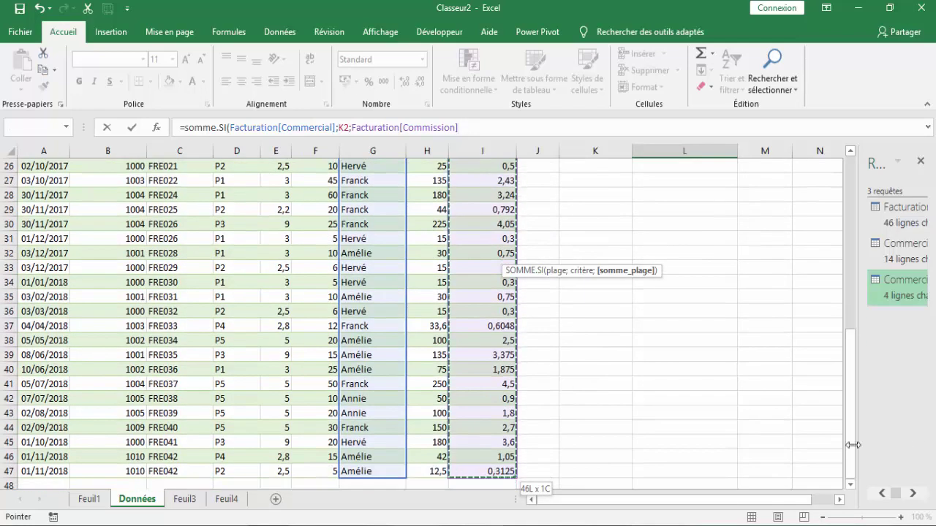
drag(850, 411, 850, 408)
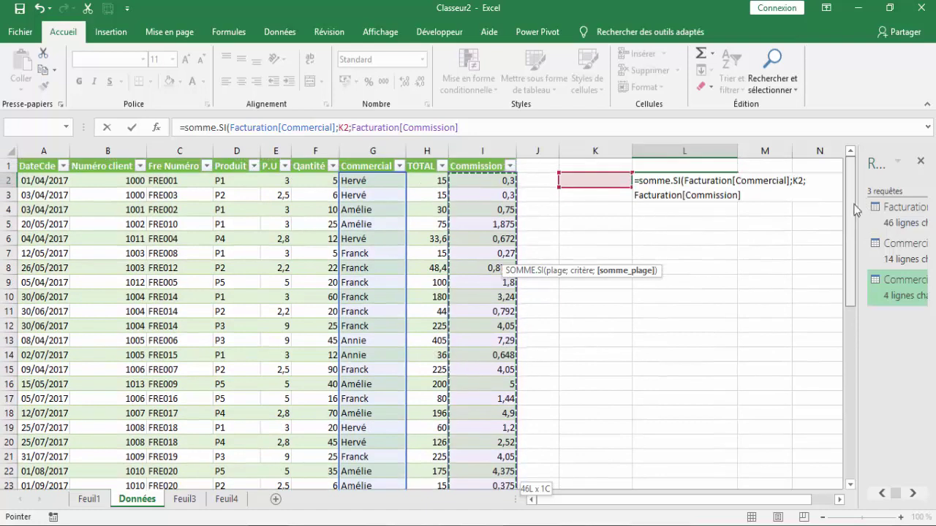
click(753, 198)
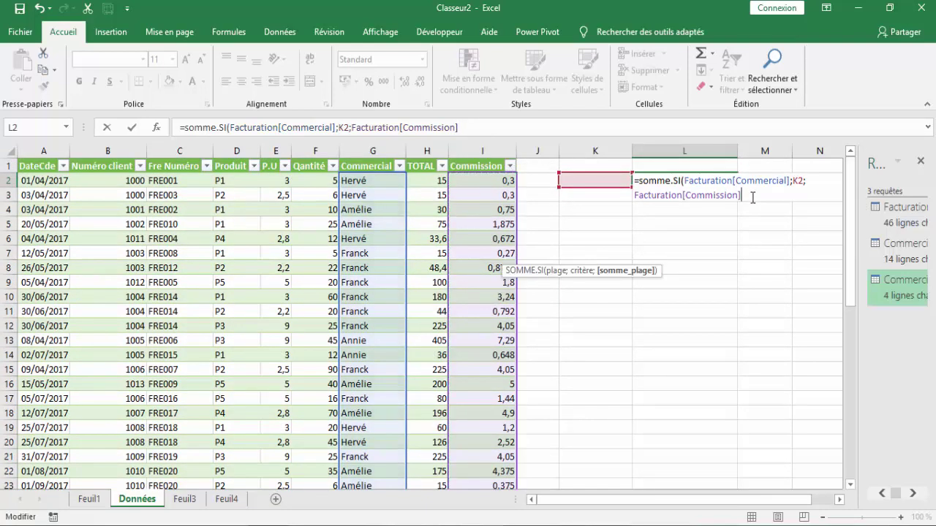
text())
key(Return)
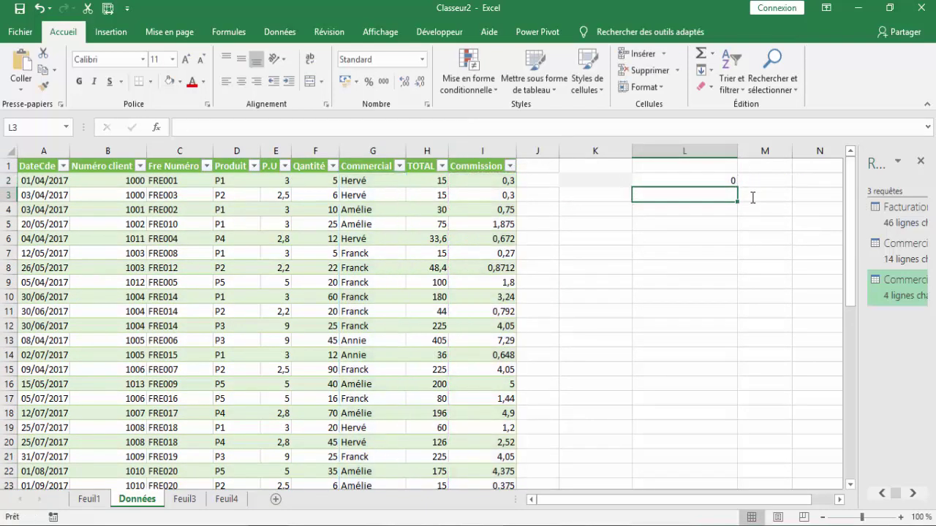
Pick the first salesperson in K2 and format L2 as accounting, showing 28,26 €.
key(Up)
click(606, 181)
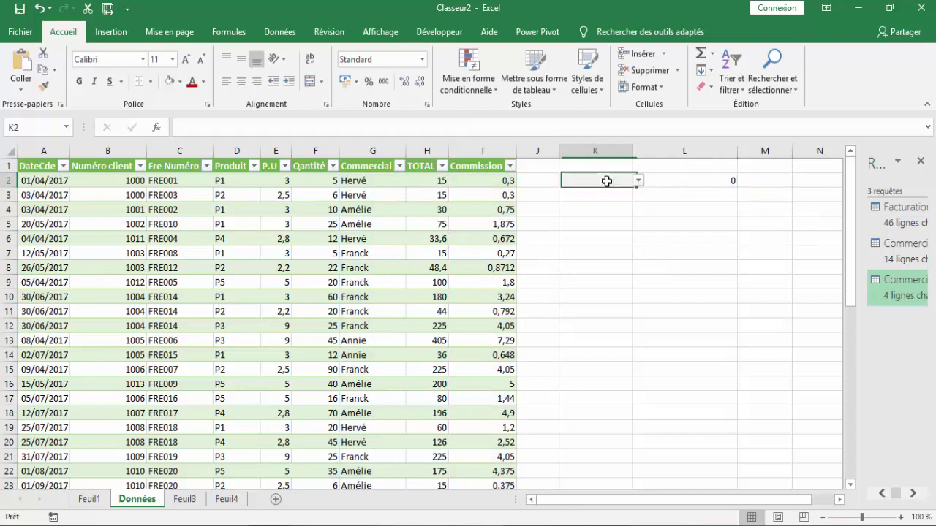
click(638, 181)
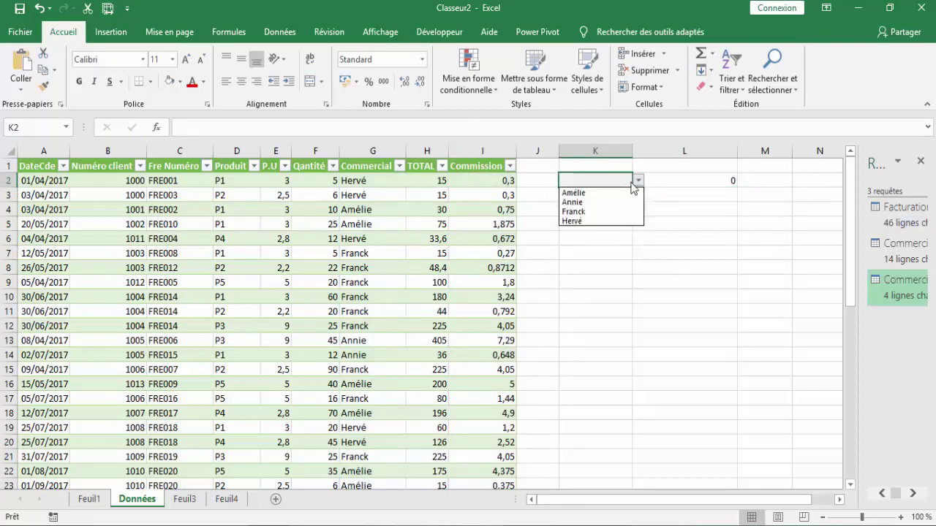
click(590, 193)
click(590, 194)
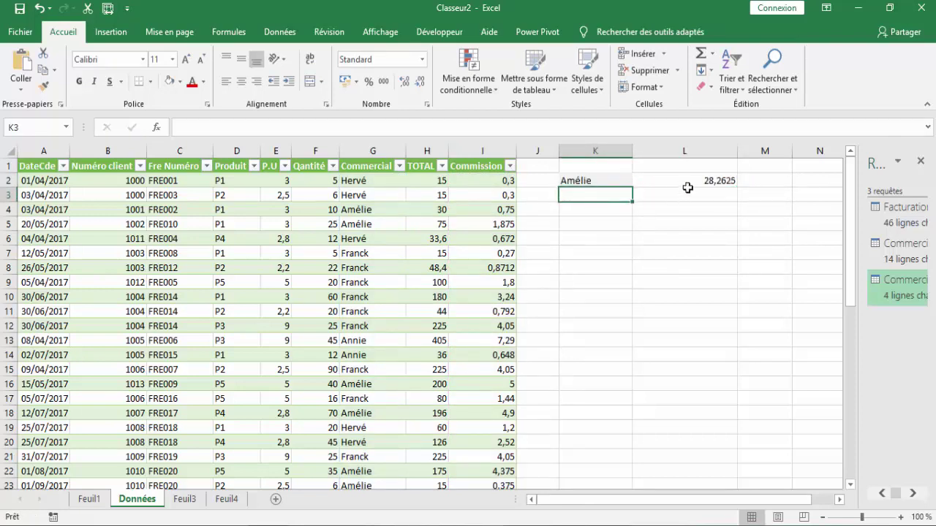
click(686, 182)
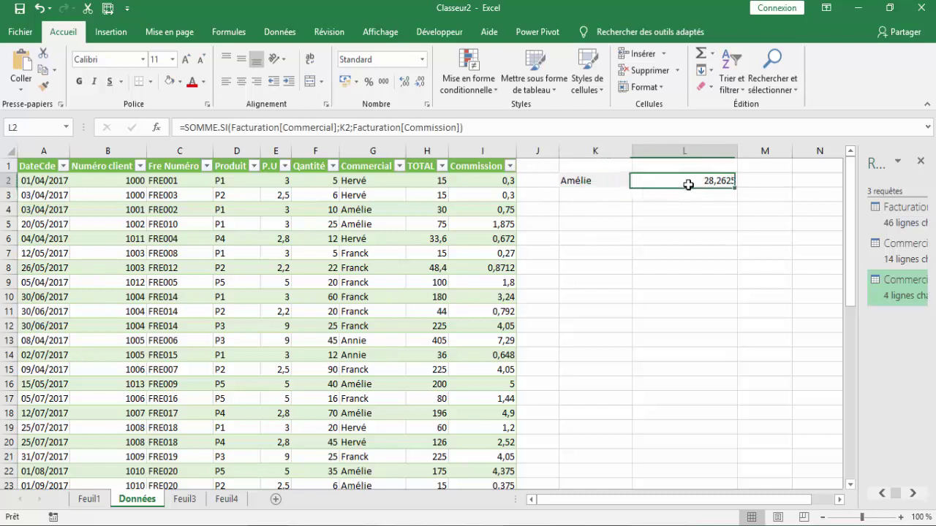
click(345, 81)
click(608, 185)
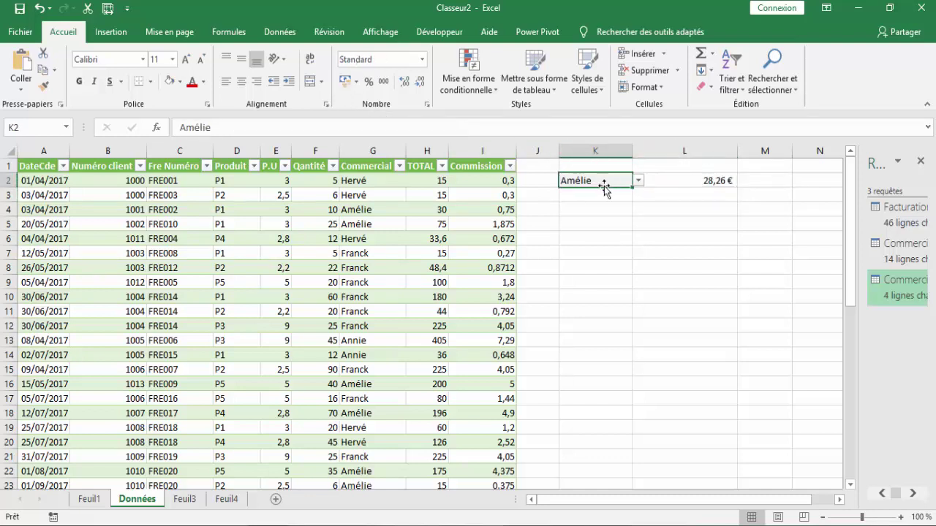
click(400, 167)
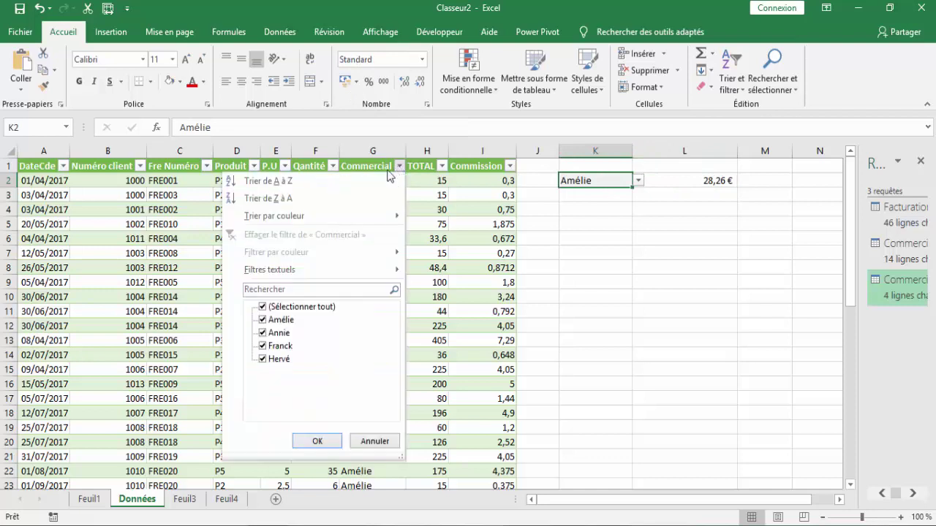
click(263, 307)
click(263, 320)
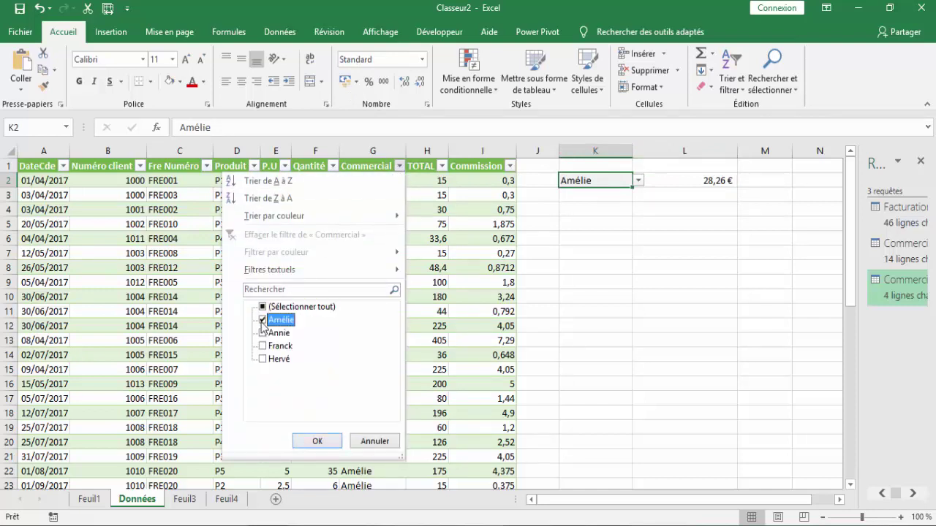
click(317, 441)
drag(487, 182, 502, 369)
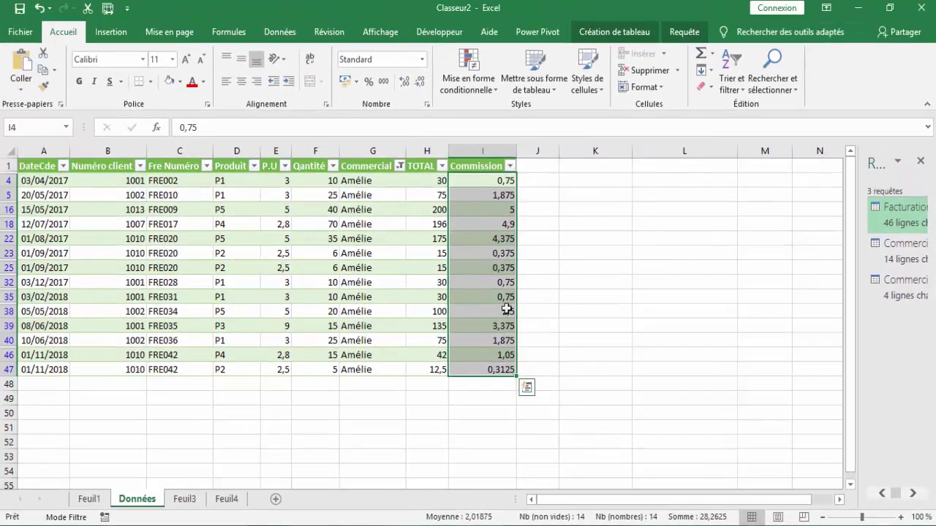
click(399, 166)
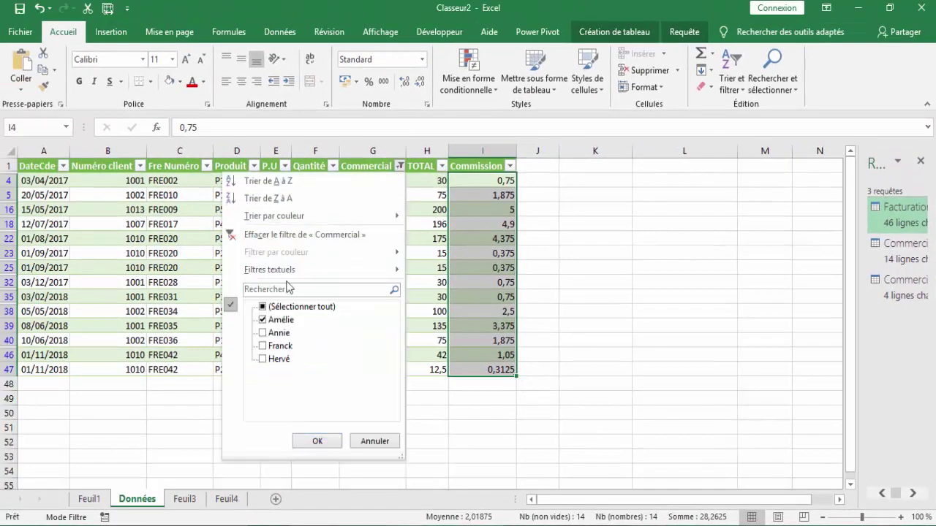
click(262, 307)
click(319, 442)
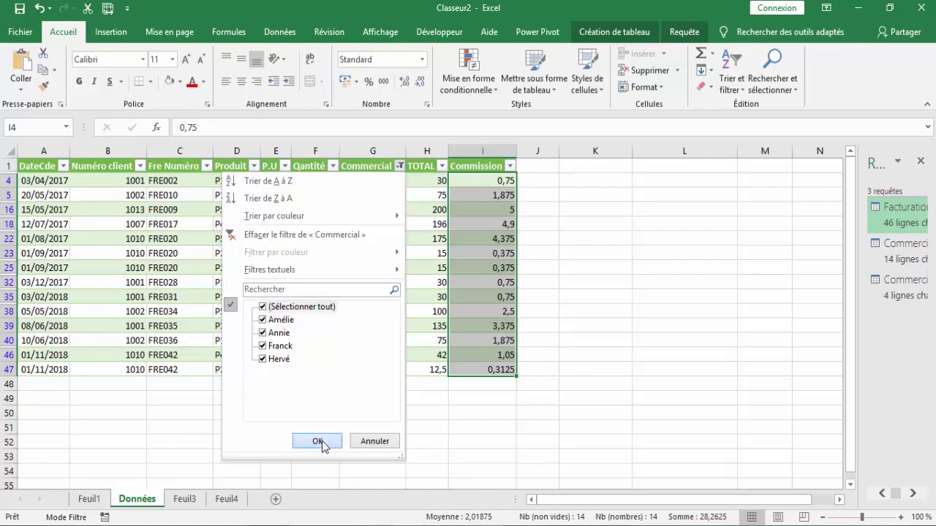
click(703, 182)
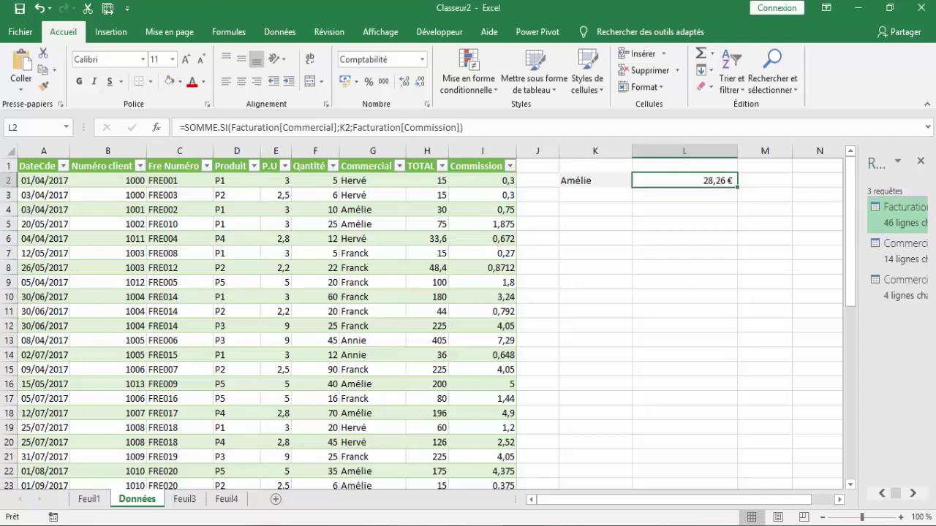
Open ListeCommerciaux.accdb from Bureau > Power Query fonction IF in File Explorer.
key(super+e)
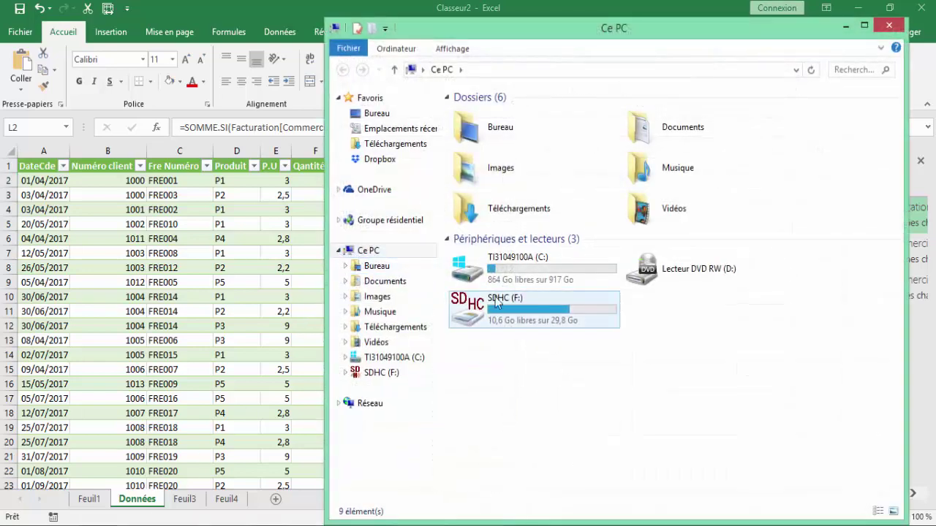
click(377, 266)
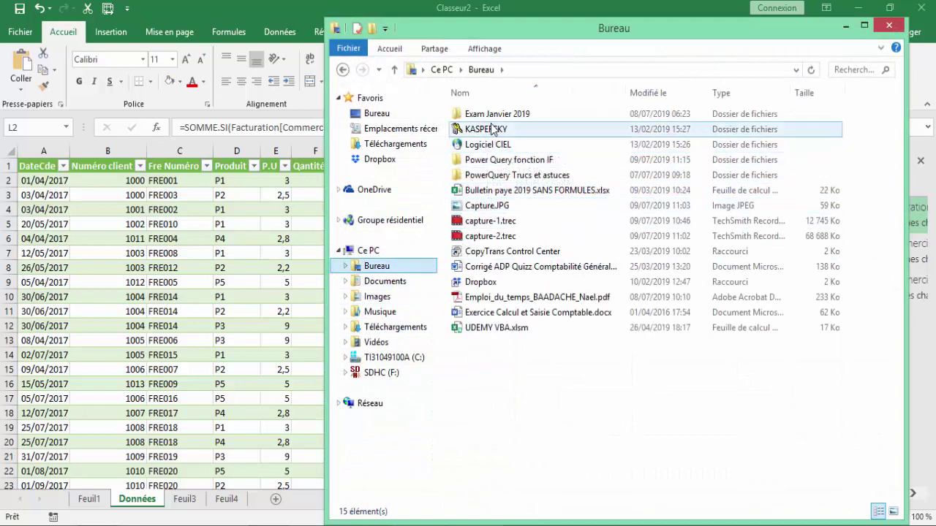
double_click(518, 165)
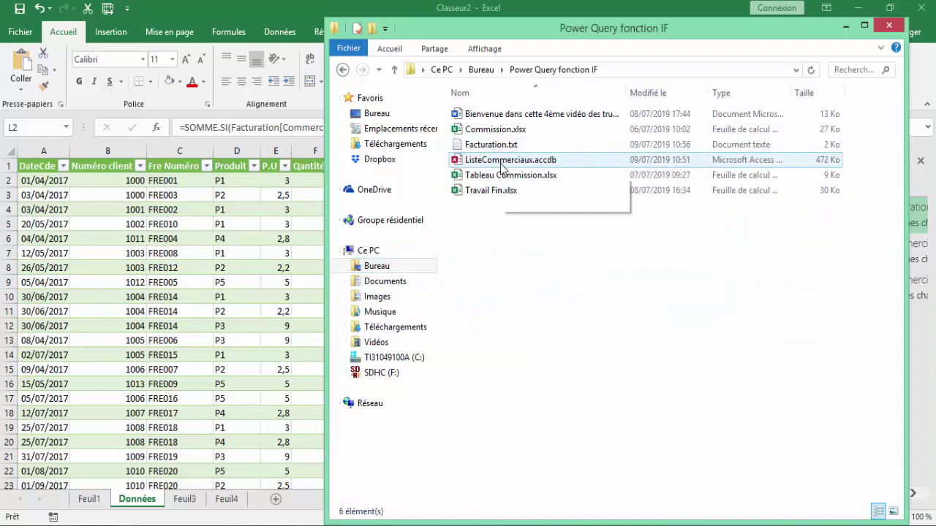
double_click(503, 161)
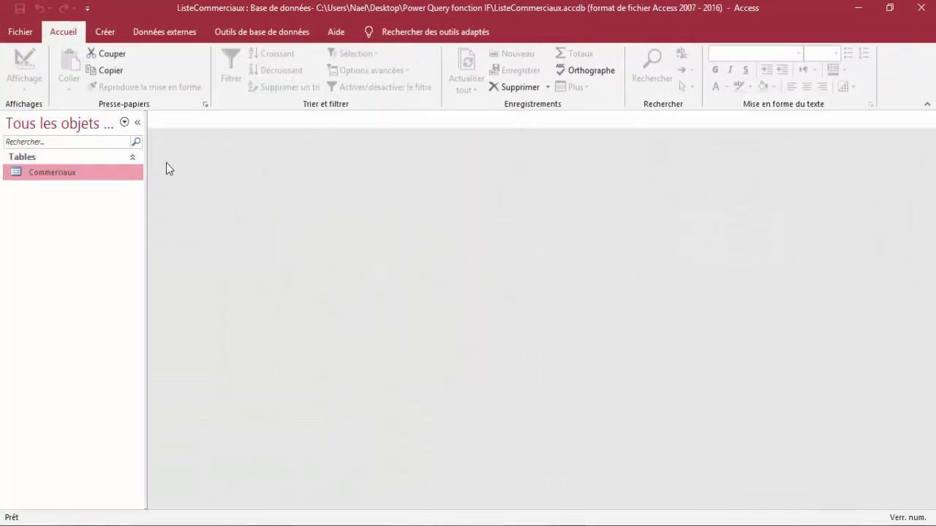
Add two records for the new salesperson with their client numbers to Commerciaux, then close Access.
double_click(121, 180)
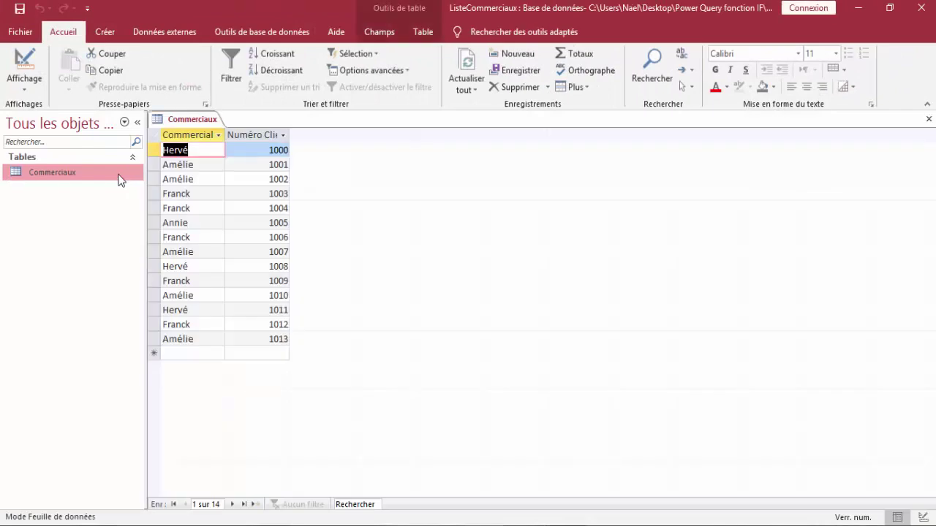
click(184, 355)
text(Paul)
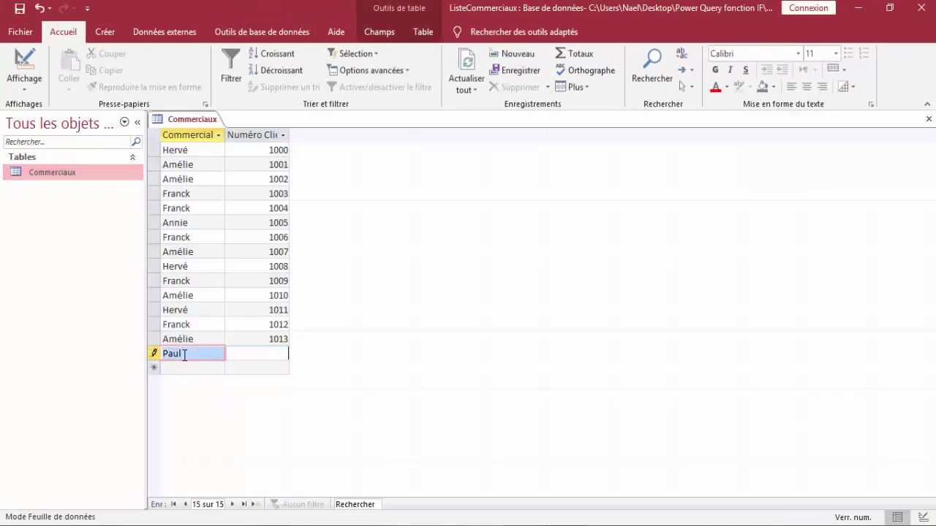
key(Tab)
text(1014)
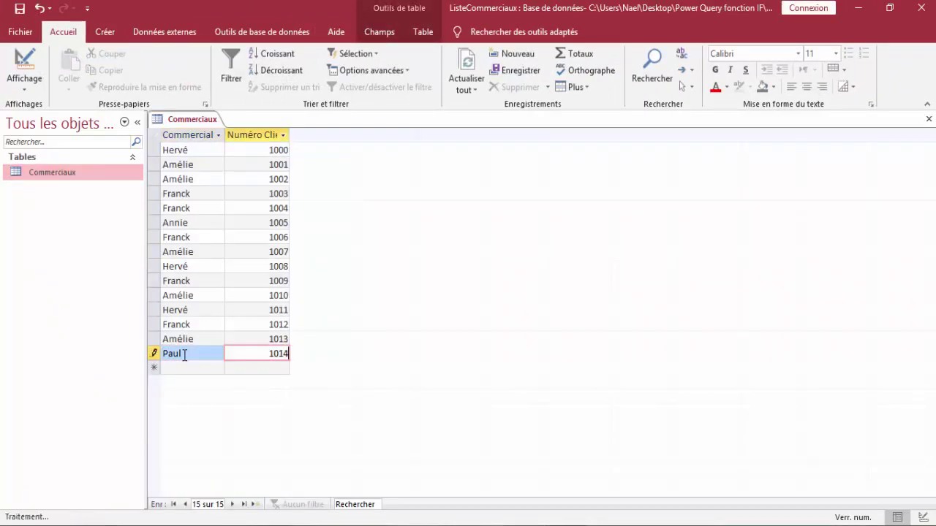
key(Tab)
text(Pa)
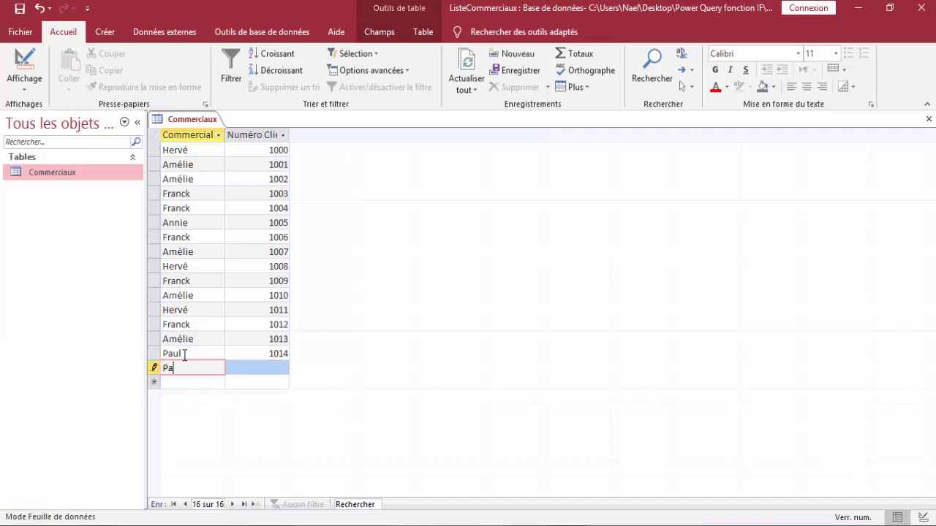
key(Tab)
text(1015)
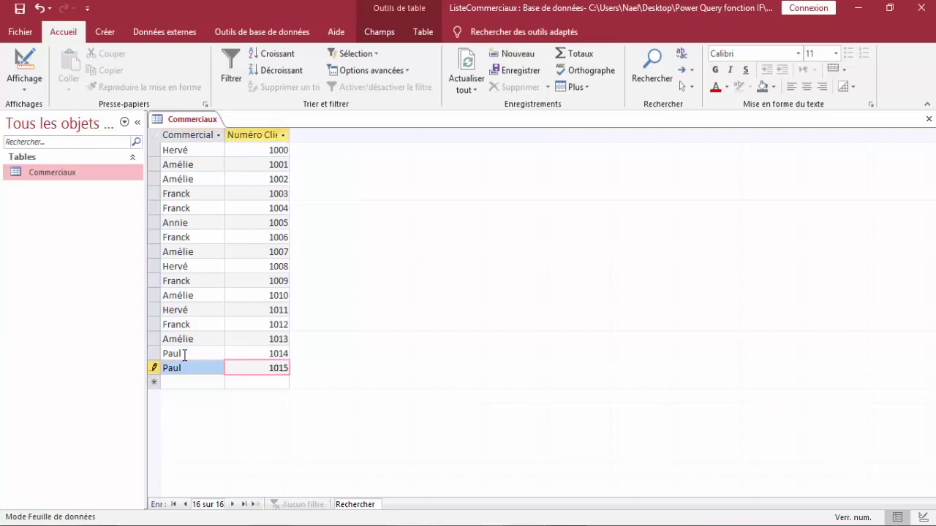
click(922, 9)
Append a 09/07/2019 invoice line (FRE043, P2, 2.50, quantity 500) to Facturation.txt and save it.
click(502, 146)
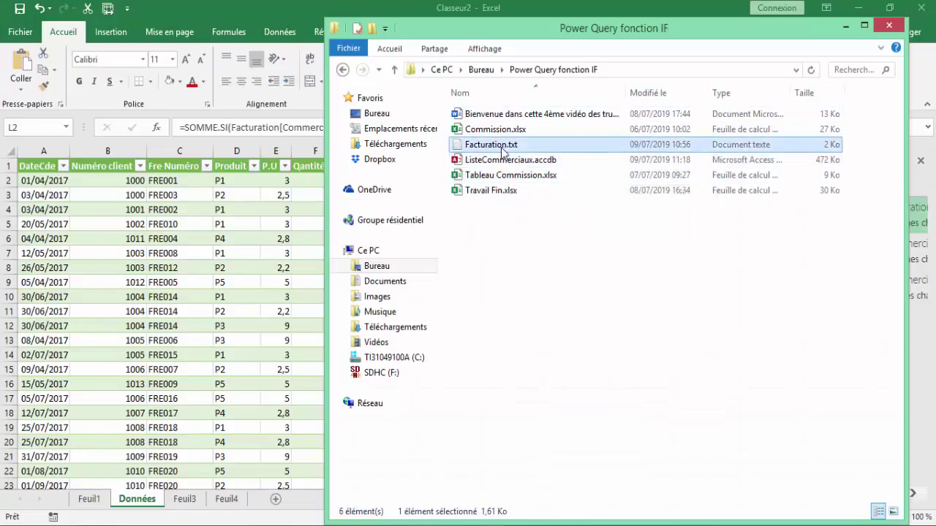
double_click(501, 146)
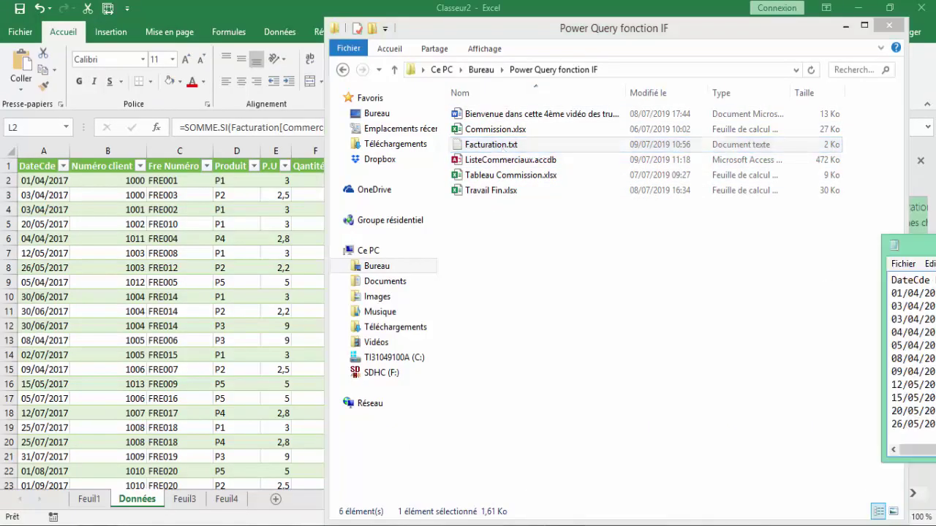
drag(899, 239, 453, 205)
click(559, 200)
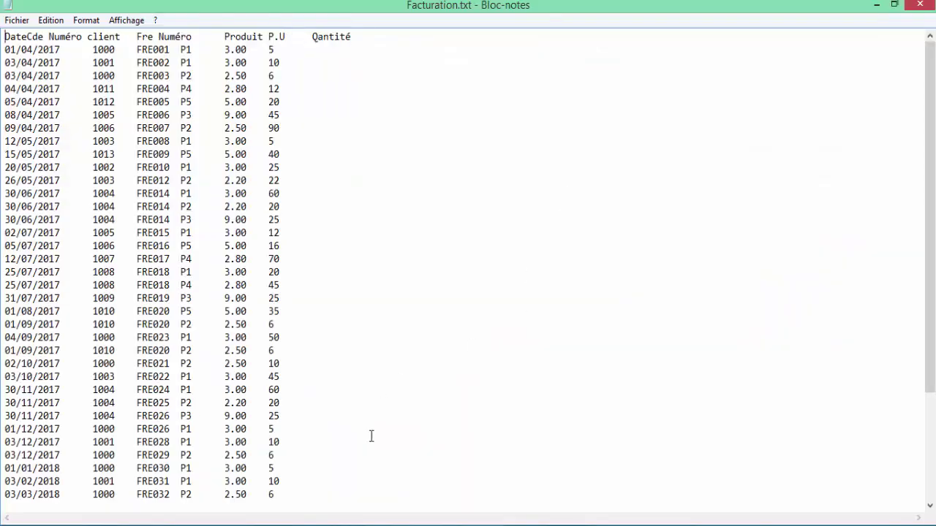
drag(929, 388, 927, 503)
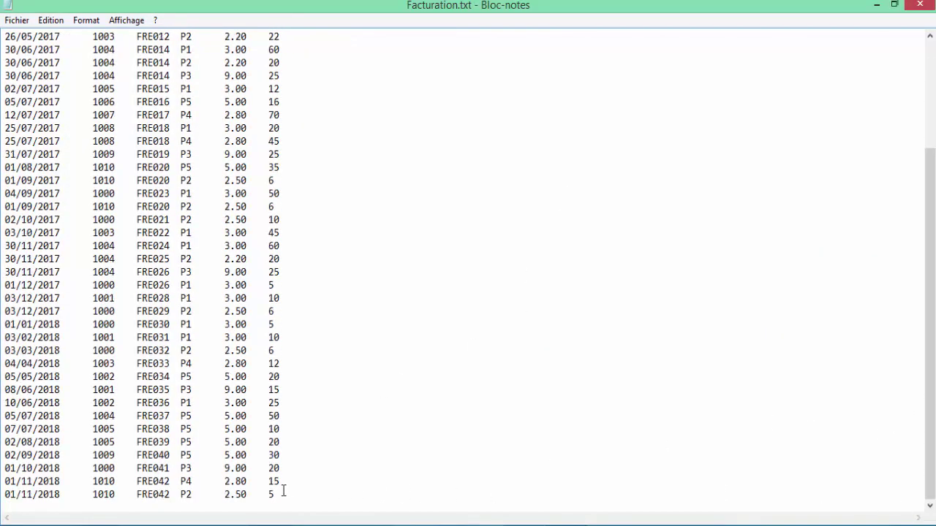
key(Return)
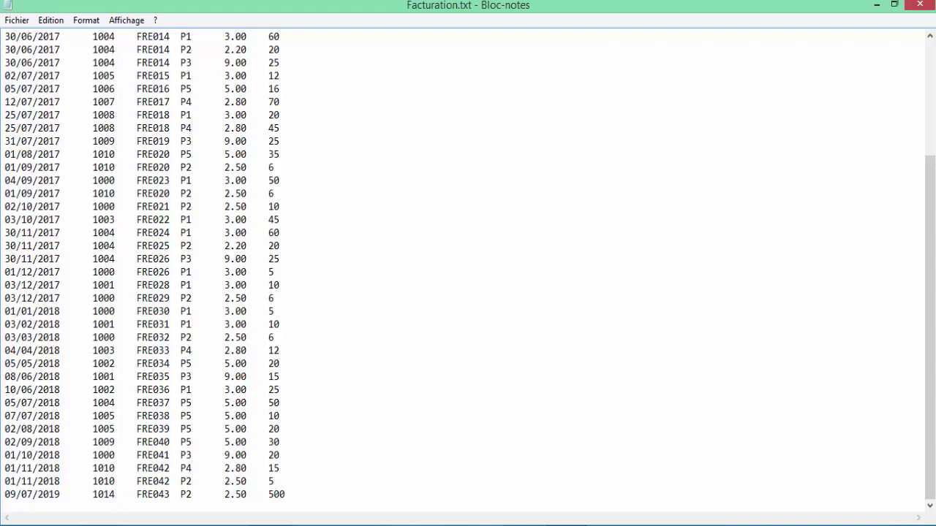
click(920, 6)
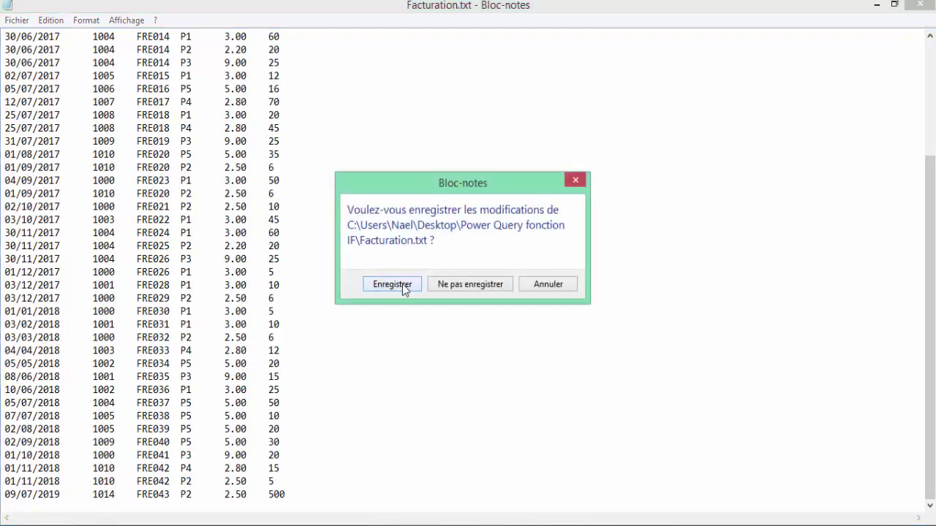
click(402, 284)
Refresh all queries, then choose the new salesperson in K2 to get a 22,50 € total.
click(889, 26)
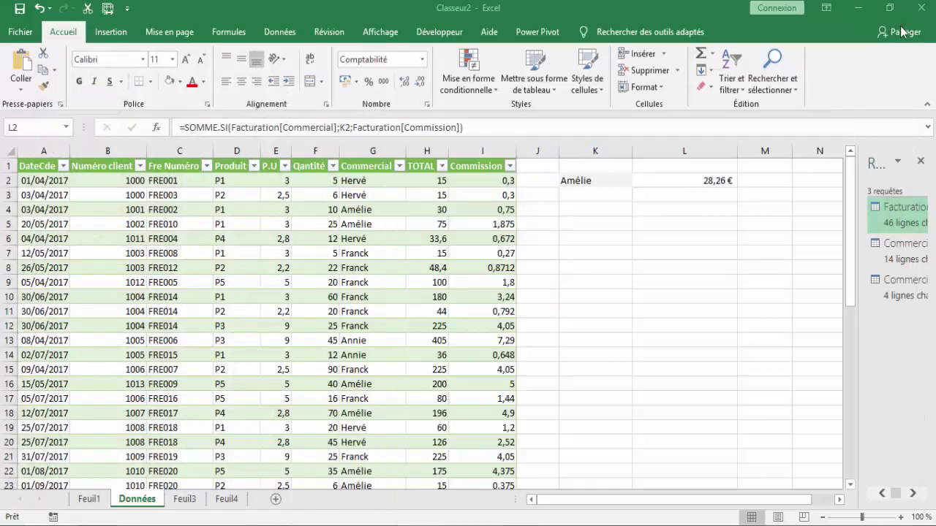
click(315, 296)
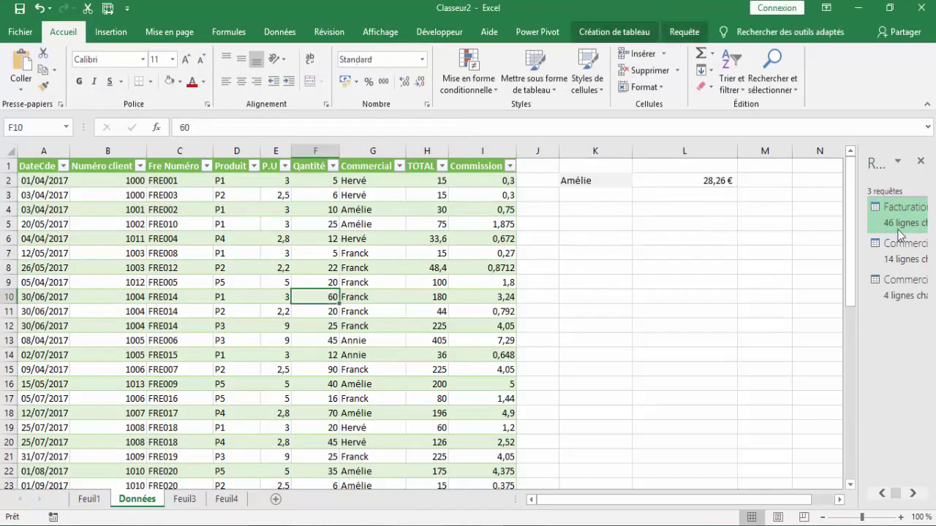
click(281, 33)
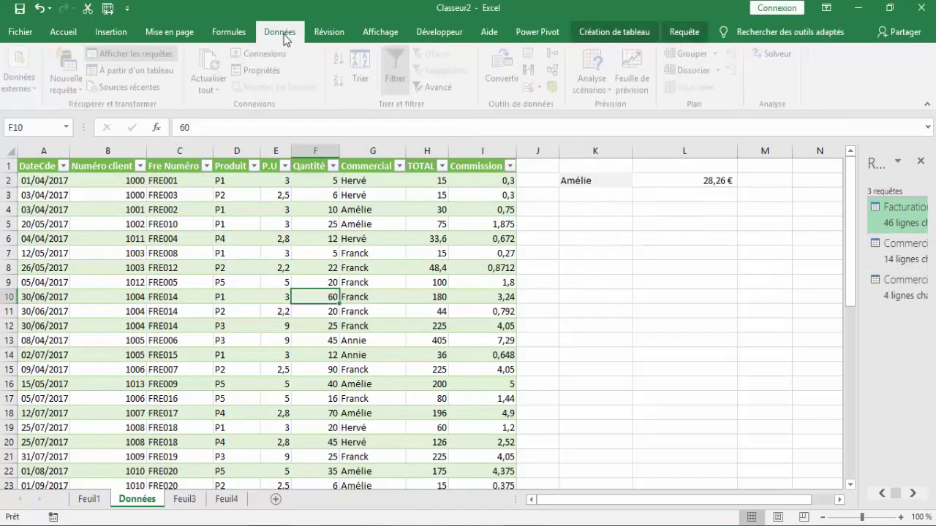
click(217, 70)
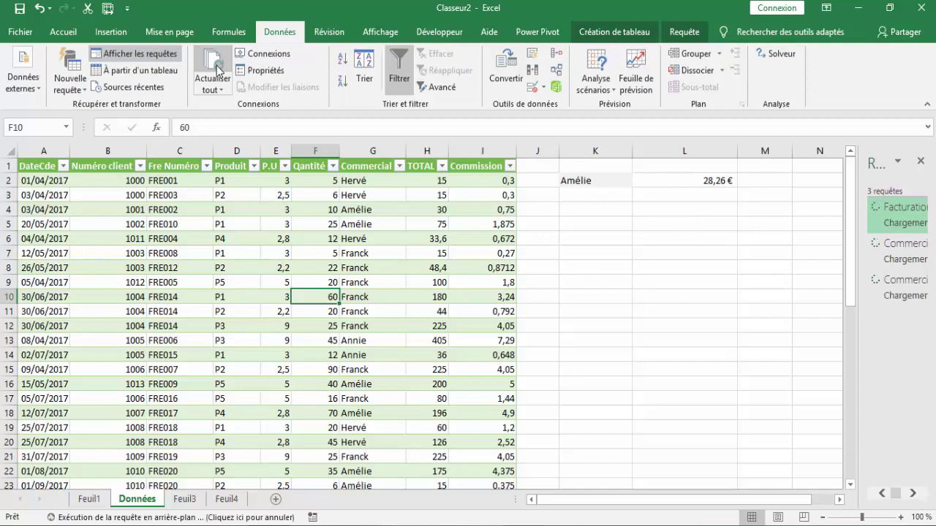
click(591, 181)
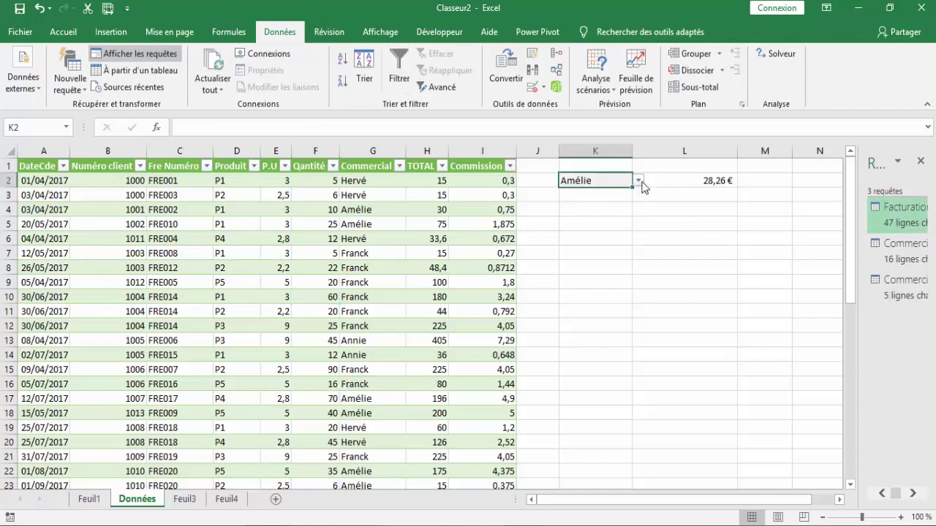
click(639, 181)
click(574, 230)
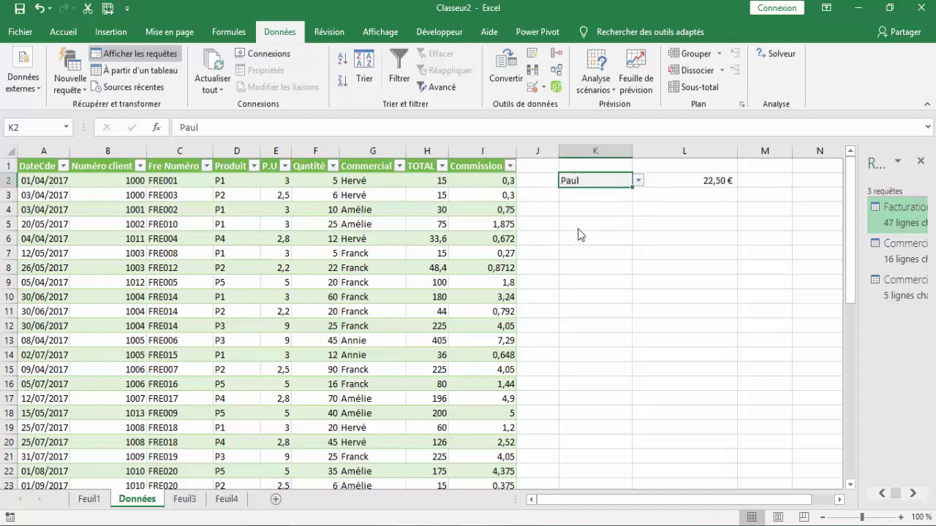
click(698, 186)
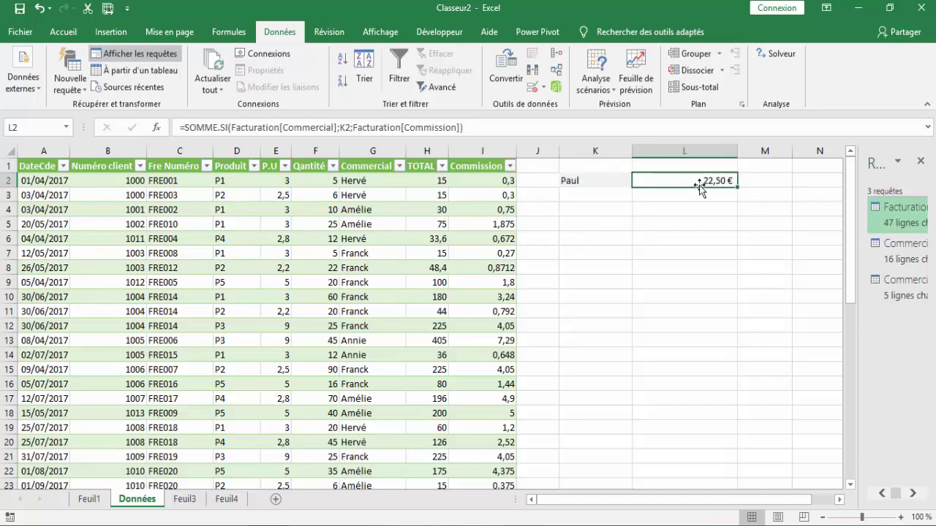
click(399, 167)
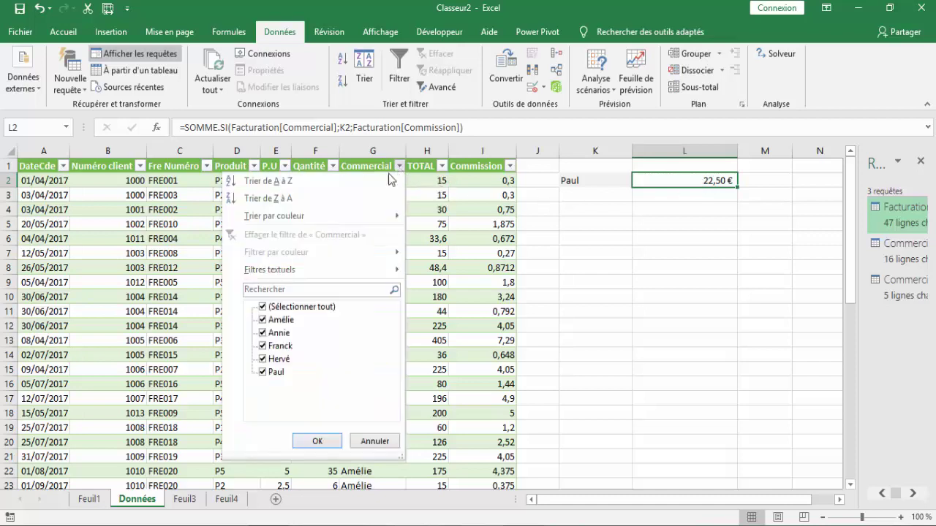
click(263, 308)
click(265, 372)
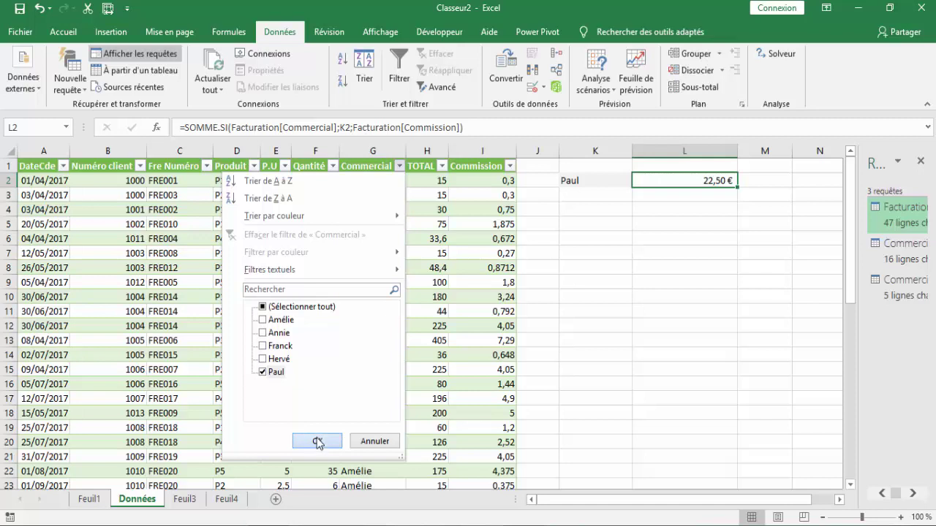
click(317, 442)
click(486, 180)
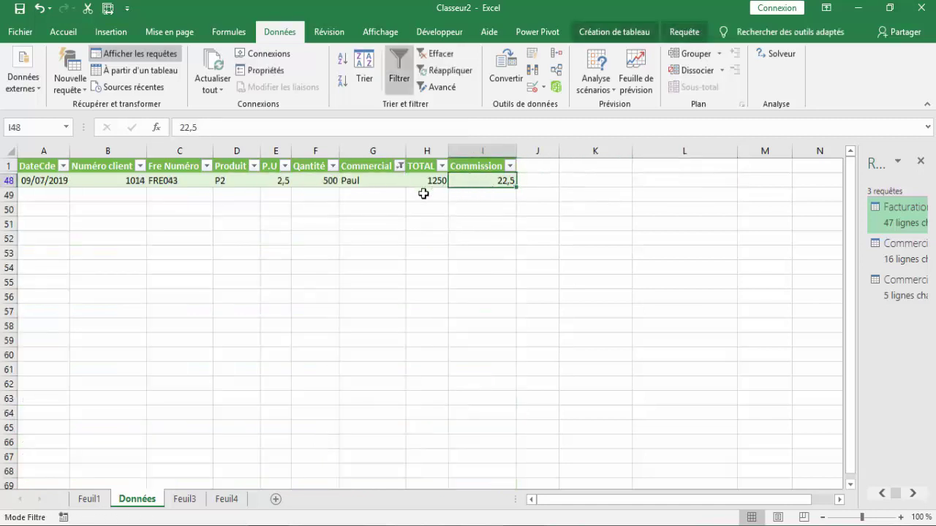
click(329, 182)
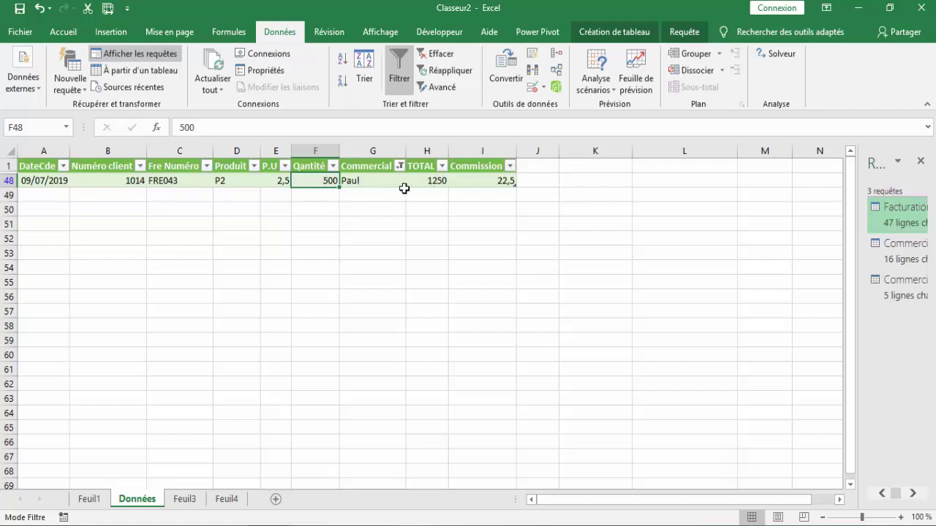
click(399, 166)
click(263, 307)
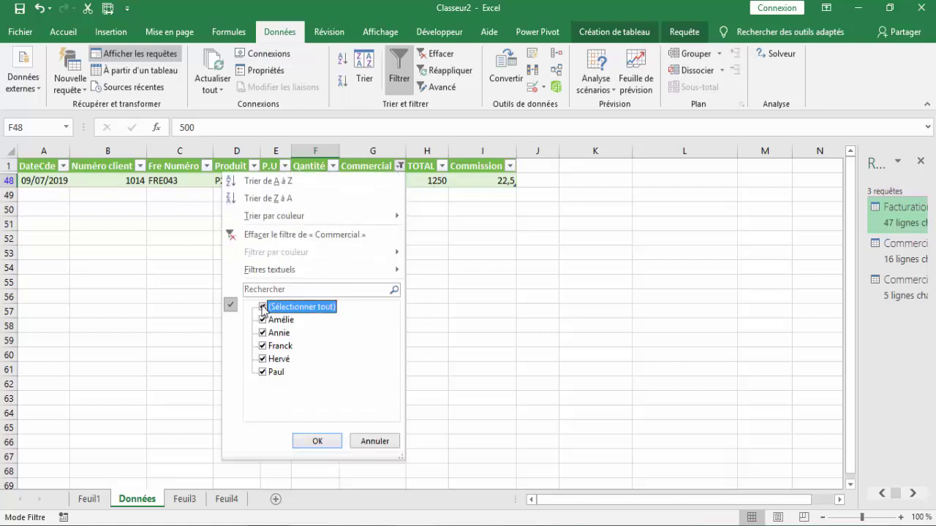
click(317, 442)
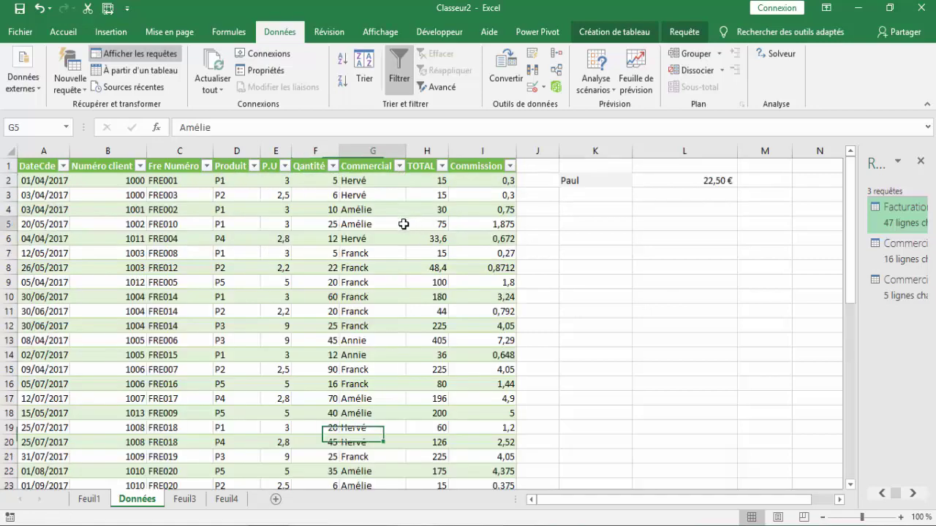
click(595, 180)
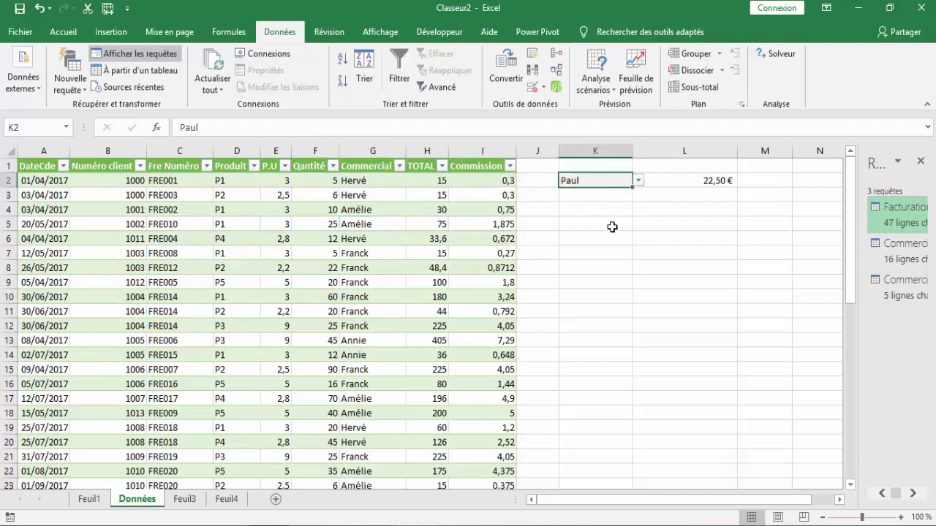